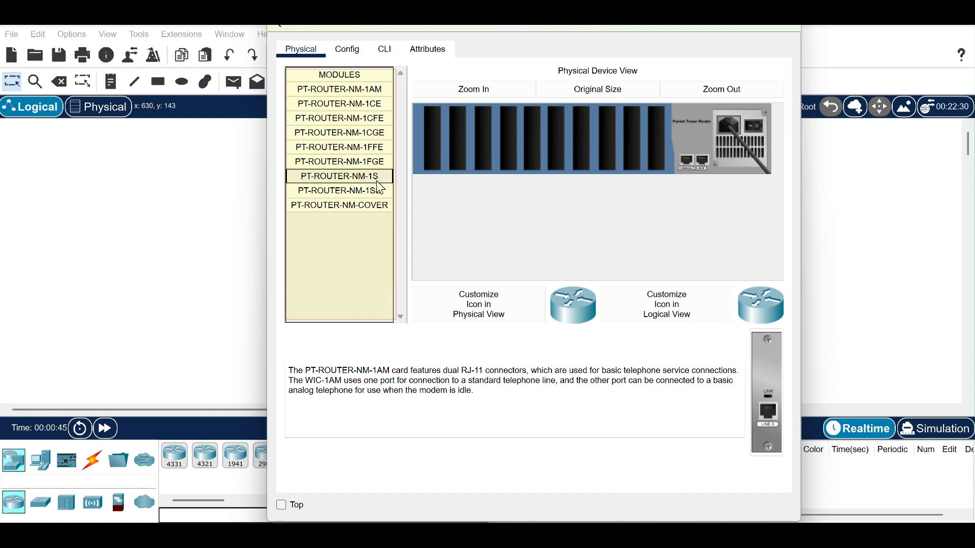
Review the Ethernet module descriptions and install PT-ROUTER-NM-1CGE modules in the five router slots nearest the power supply
click(348, 120)
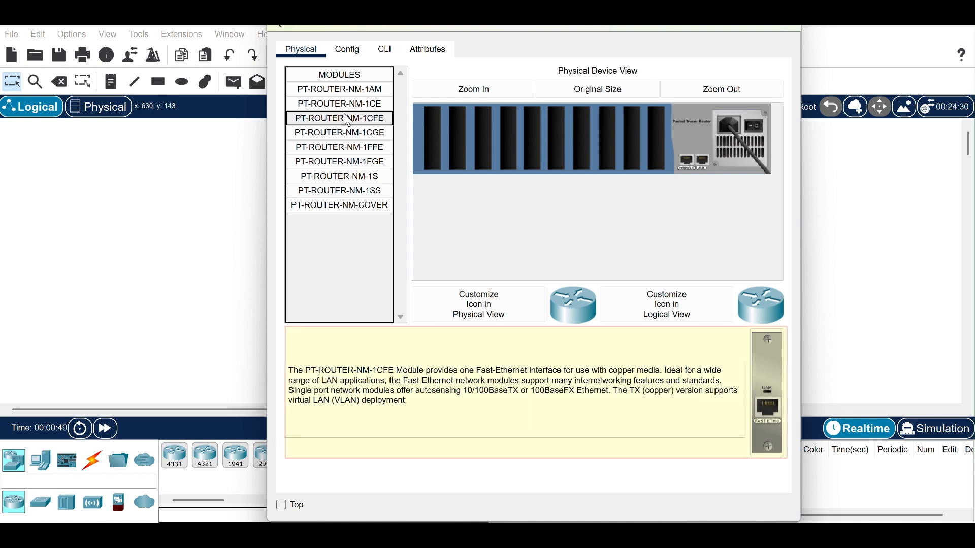
click(349, 136)
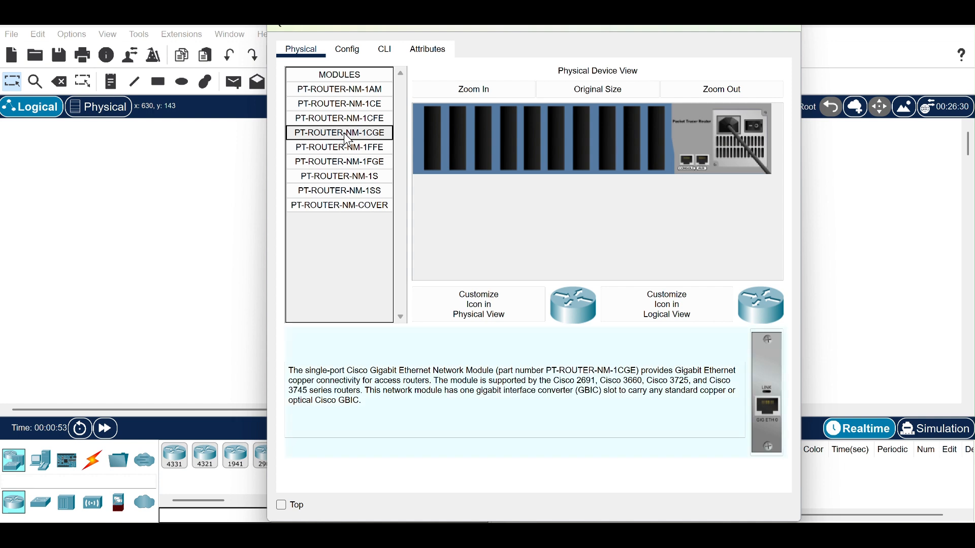
click(348, 150)
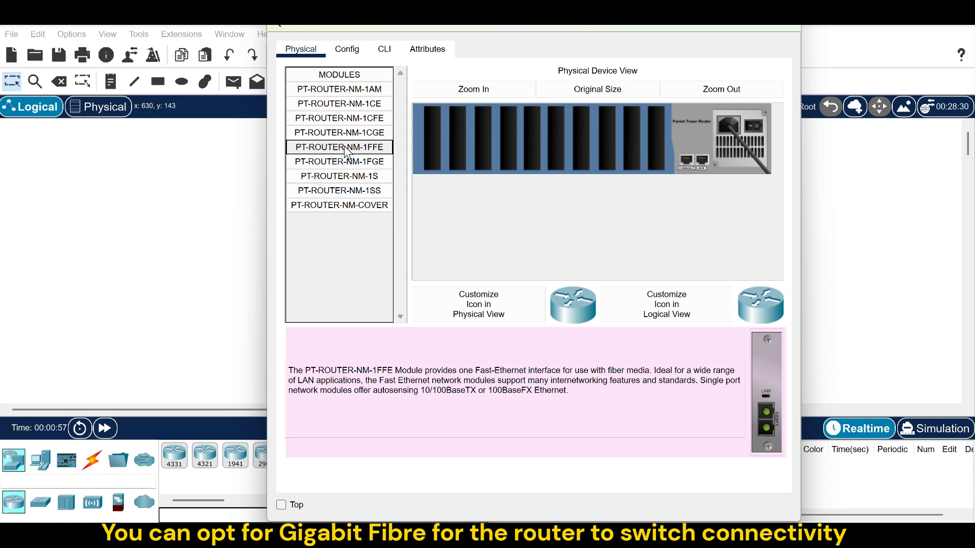
click(345, 162)
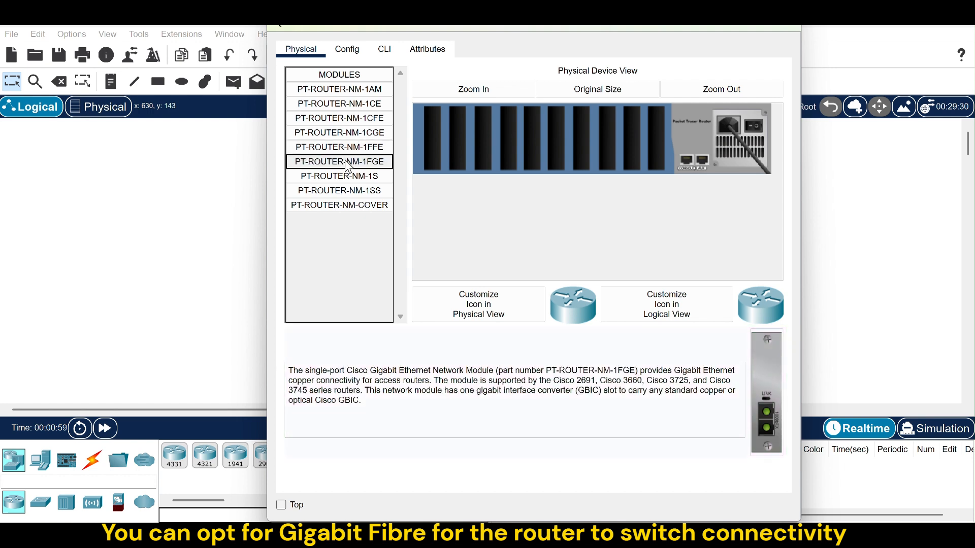
click(349, 133)
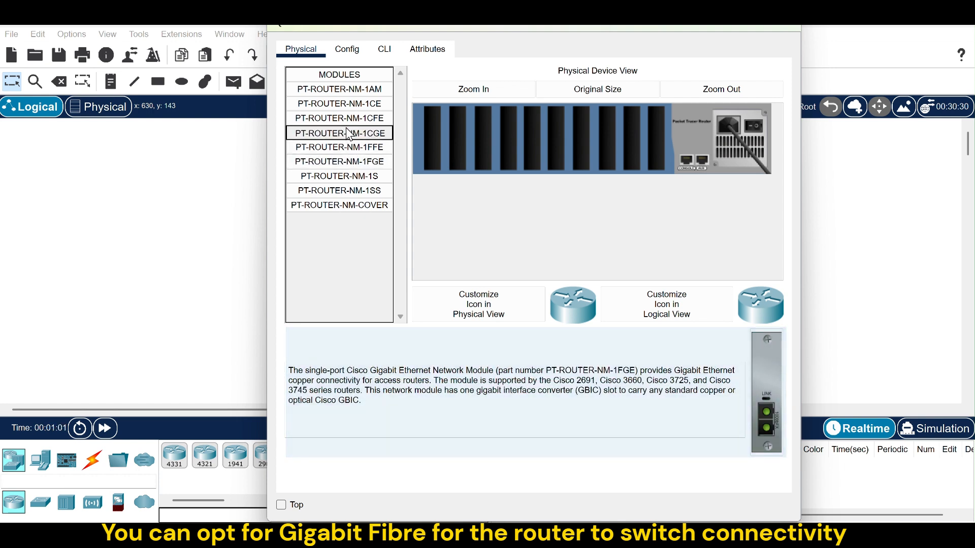
drag(348, 133, 649, 144)
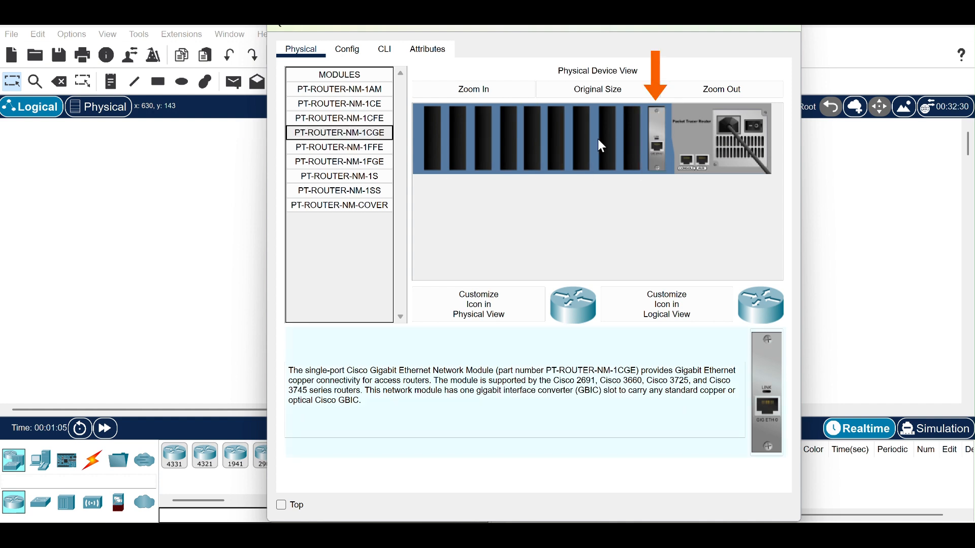
drag(348, 133, 627, 141)
drag(358, 136, 607, 144)
drag(313, 141, 584, 143)
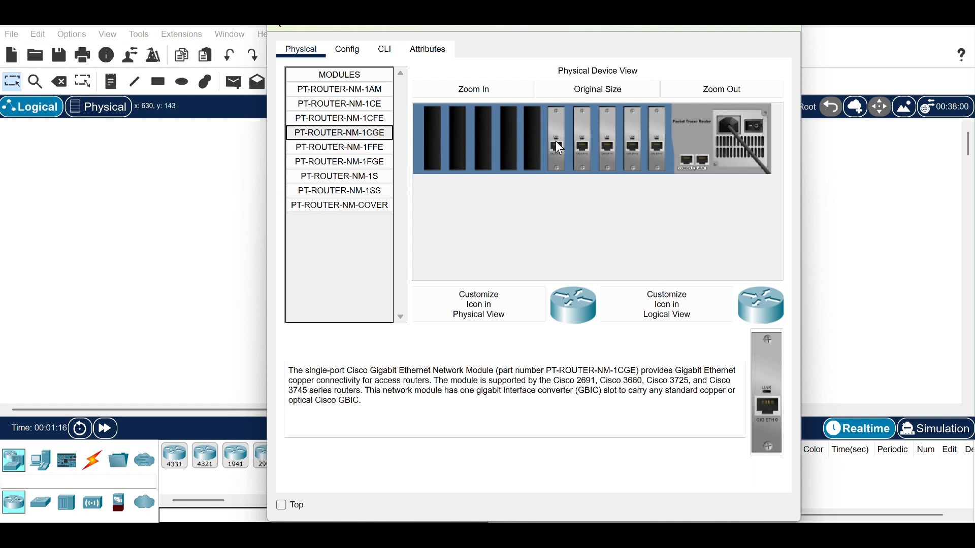
Fit PT-ROUTER-NM-COVER plates into the five remaining empty slots and switch the router's power on
drag(339, 206, 532, 149)
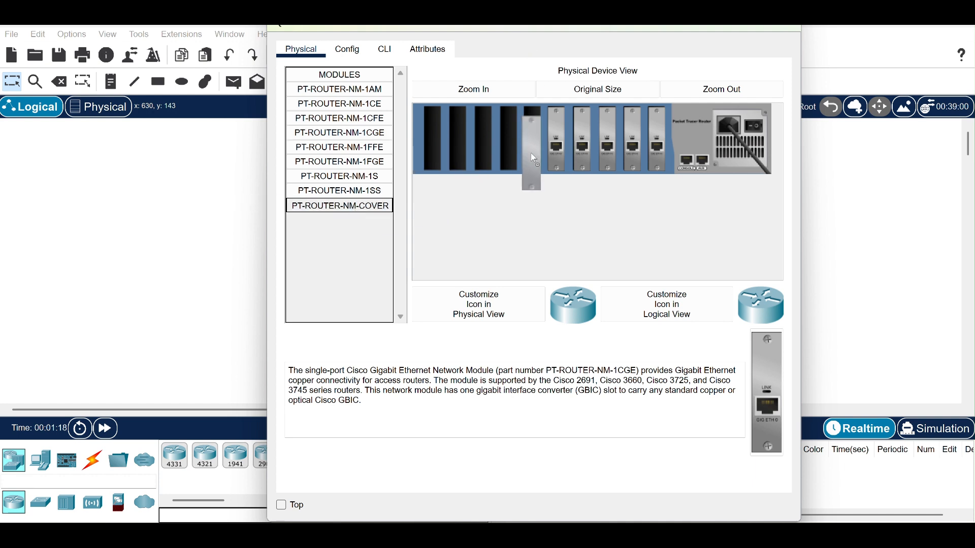
drag(337, 208, 508, 142)
drag(337, 209, 487, 143)
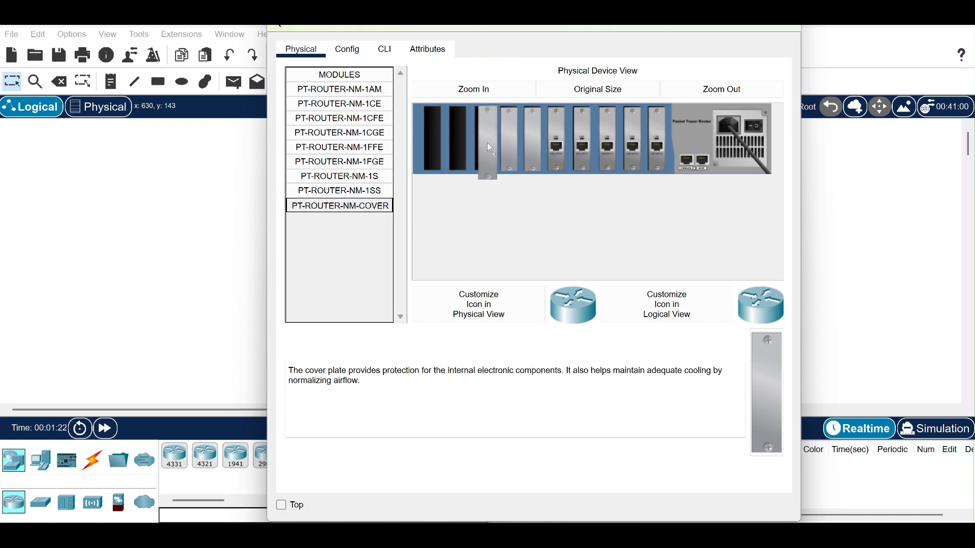
drag(337, 206, 454, 147)
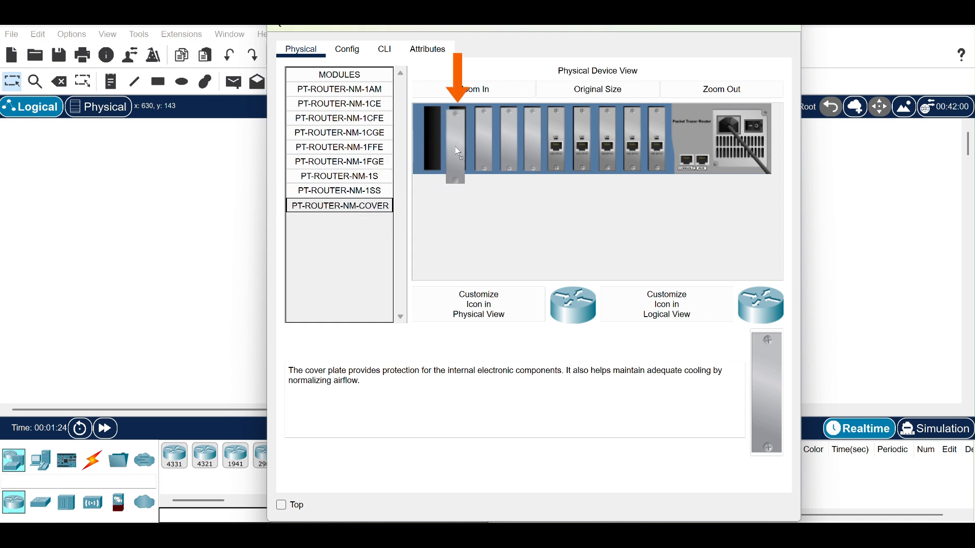
drag(368, 208, 431, 142)
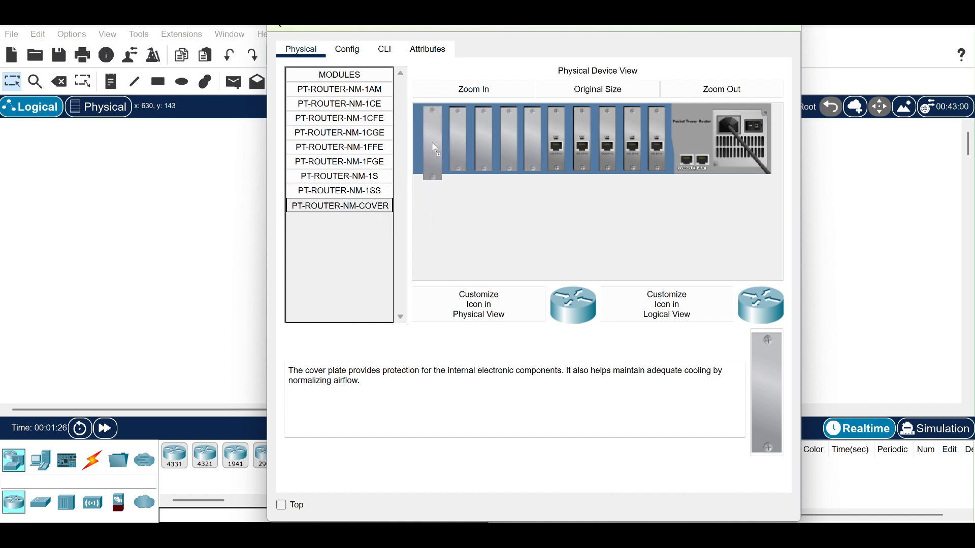
click(752, 130)
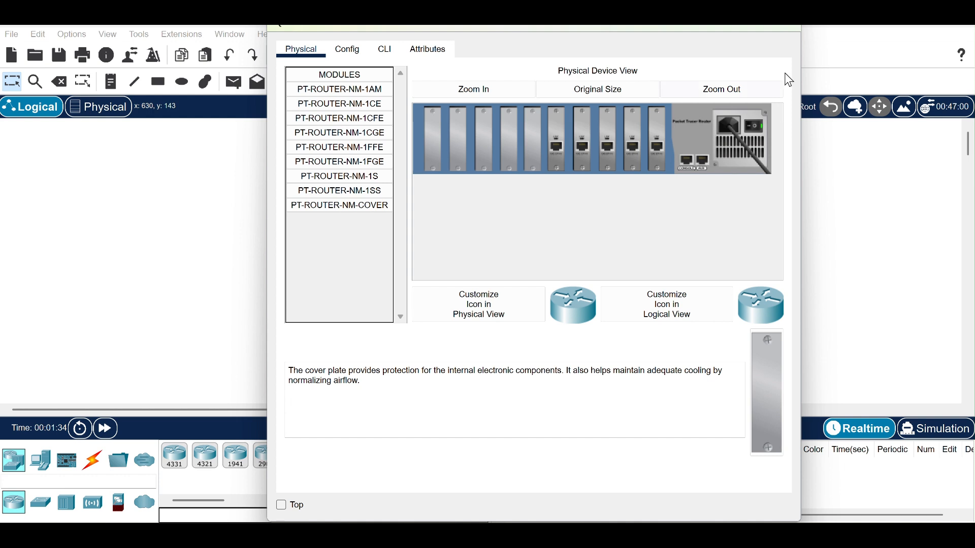
click(785, 27)
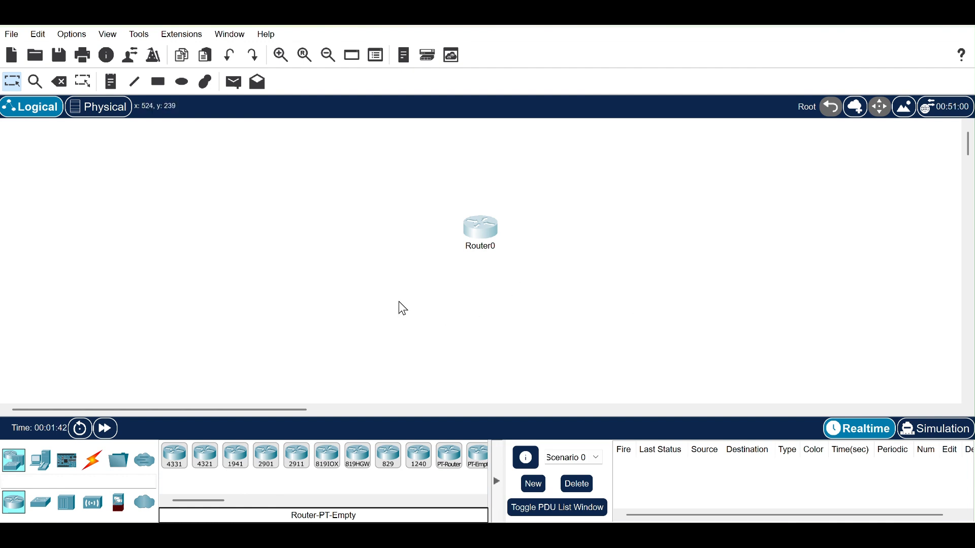
Rename Router0 as MainRouter and move it slightly up and to the left in the workspace
click(484, 248)
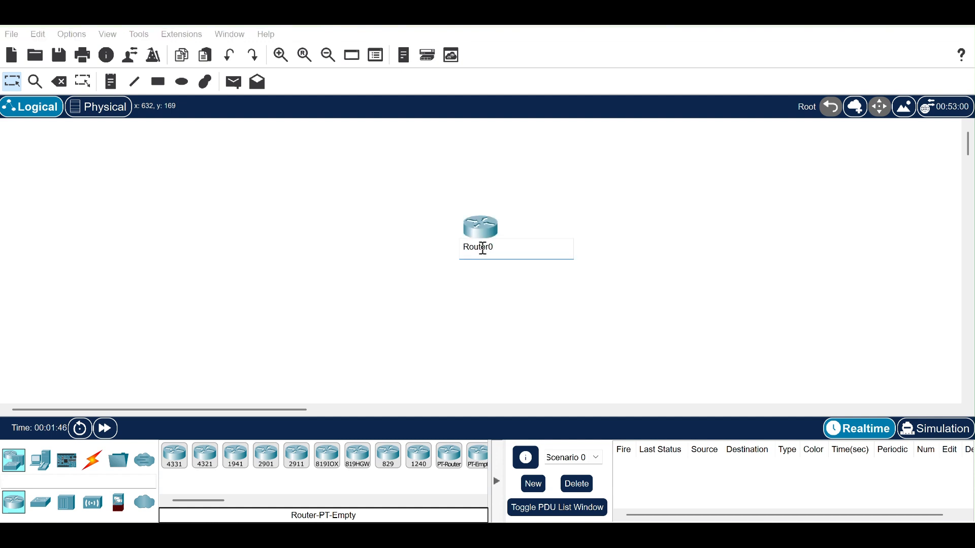
text(Main)
click(532, 294)
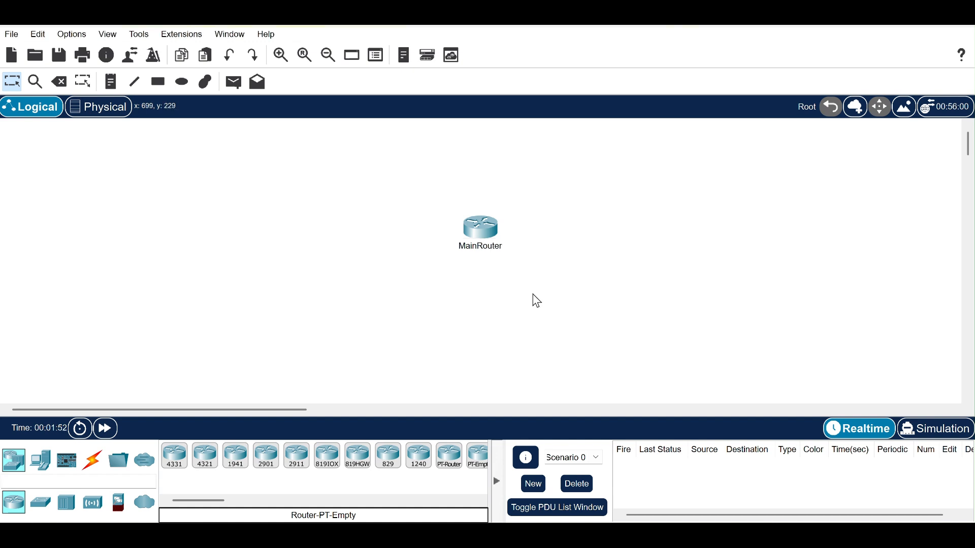
drag(484, 233, 466, 202)
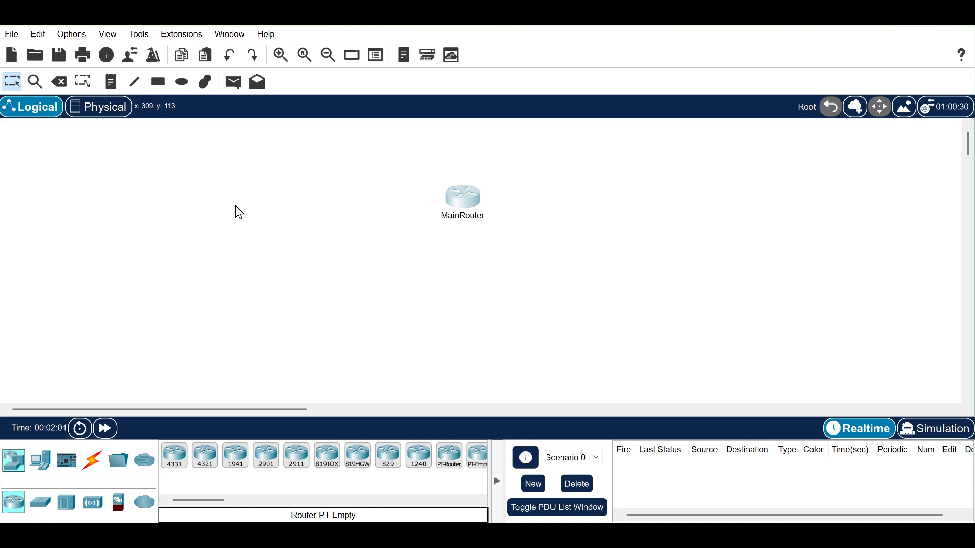
Copy MainRouter and place a pasted duplicate below and to the left of the original
click(37, 34)
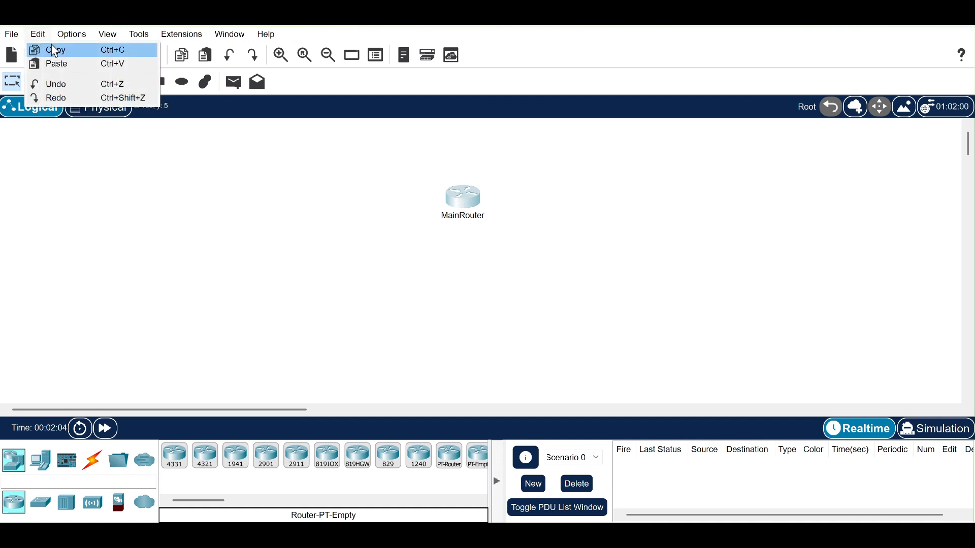
click(50, 45)
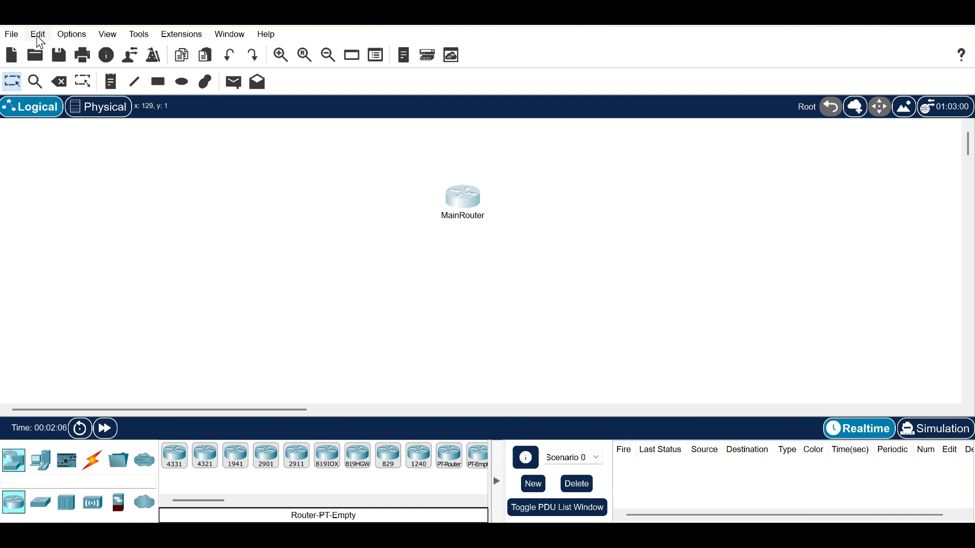
click(37, 34)
click(50, 66)
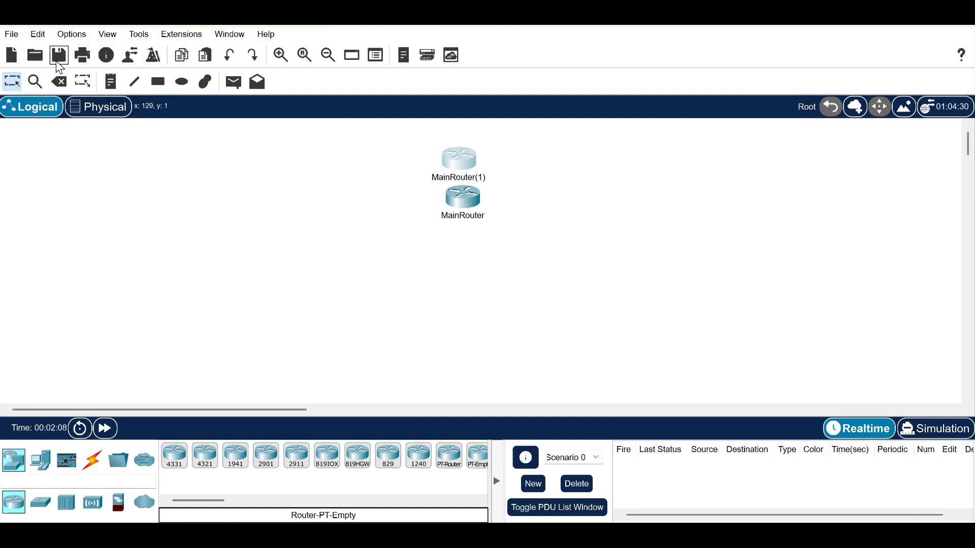
drag(455, 169, 378, 239)
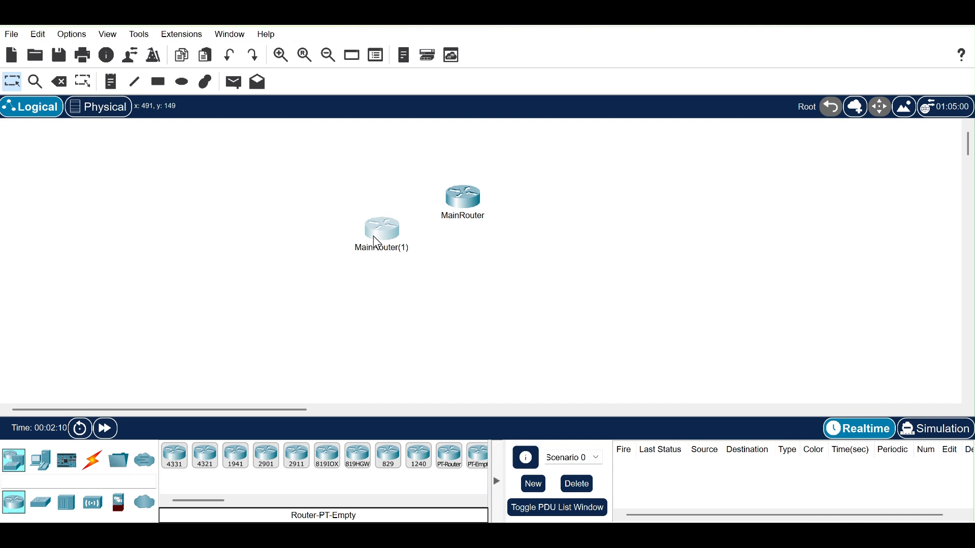
Paste a second duplicate of MainRouter below and to the right of the original, and nudge the first duplicate slightly down
click(35, 36)
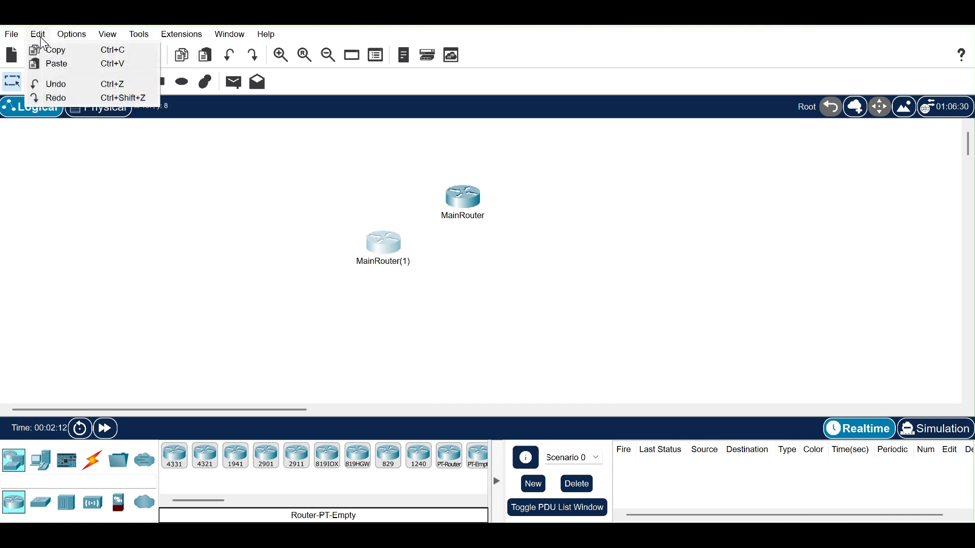
click(60, 64)
drag(459, 152, 540, 252)
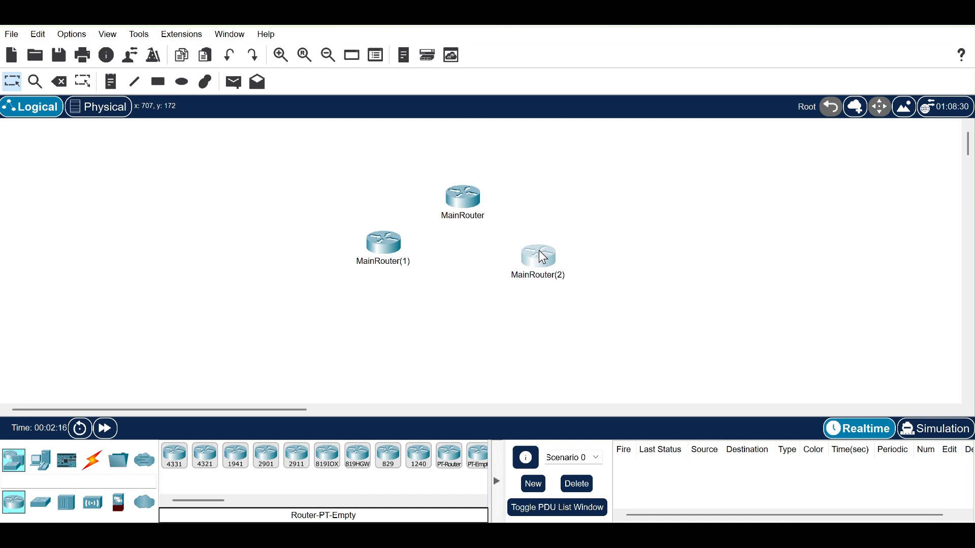
drag(378, 246, 376, 252)
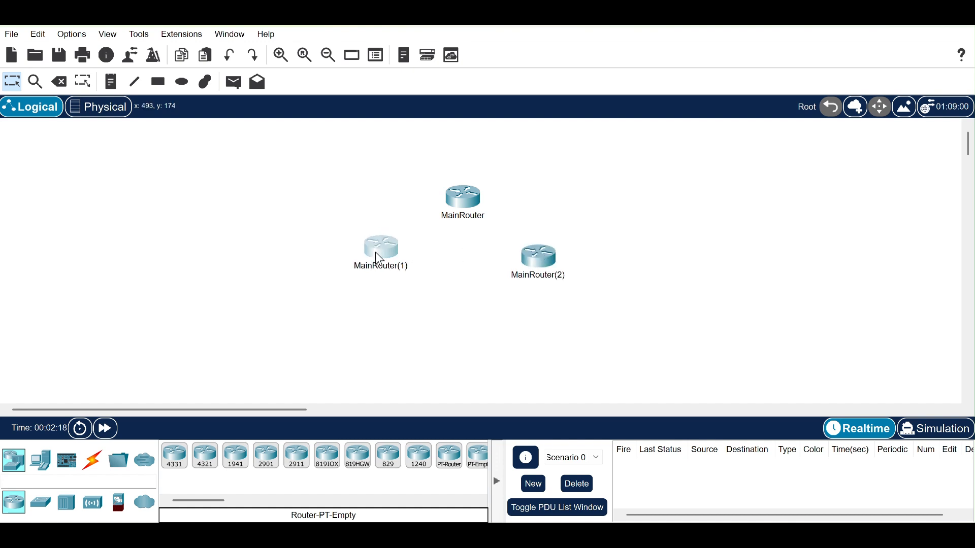
Rename the router copy MainRouter(1) as 1st Router
click(379, 266)
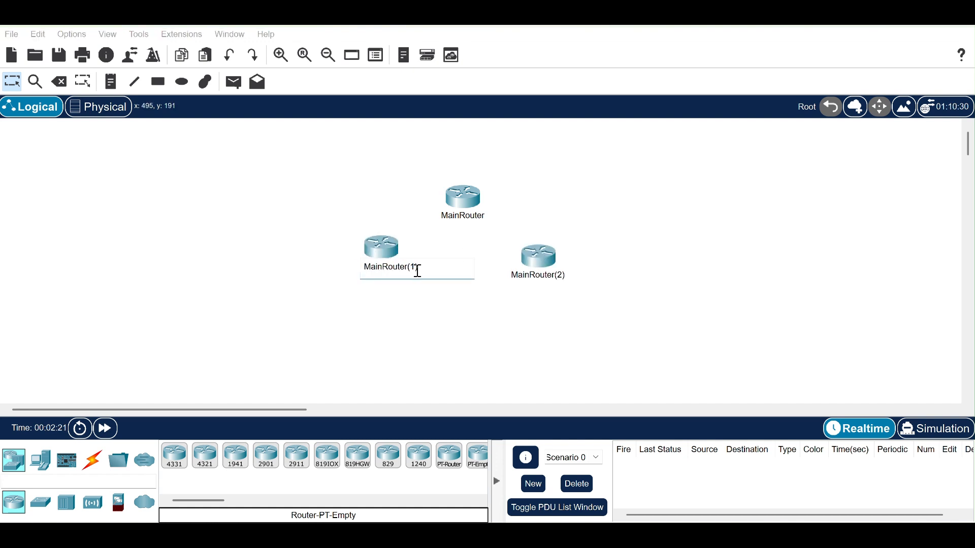
drag(383, 266, 365, 265)
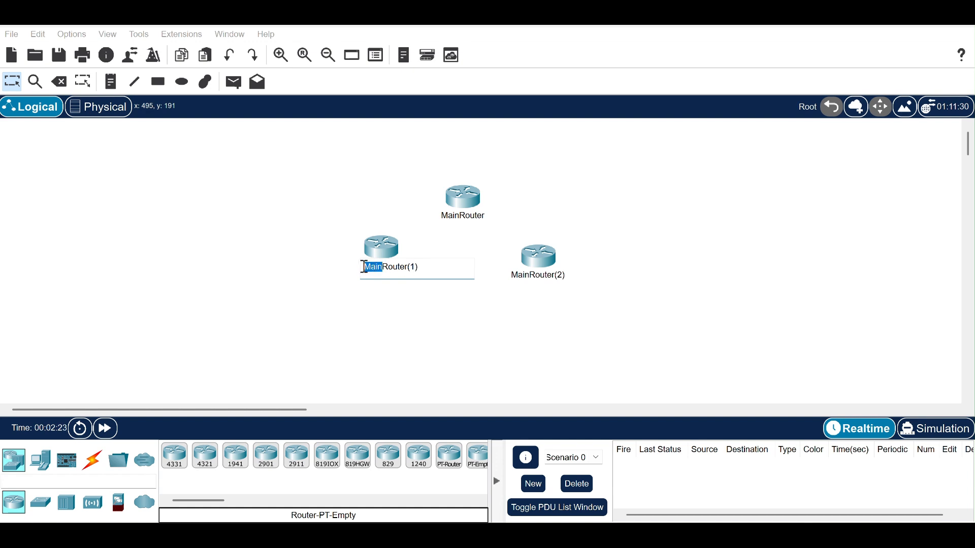
text(rst)
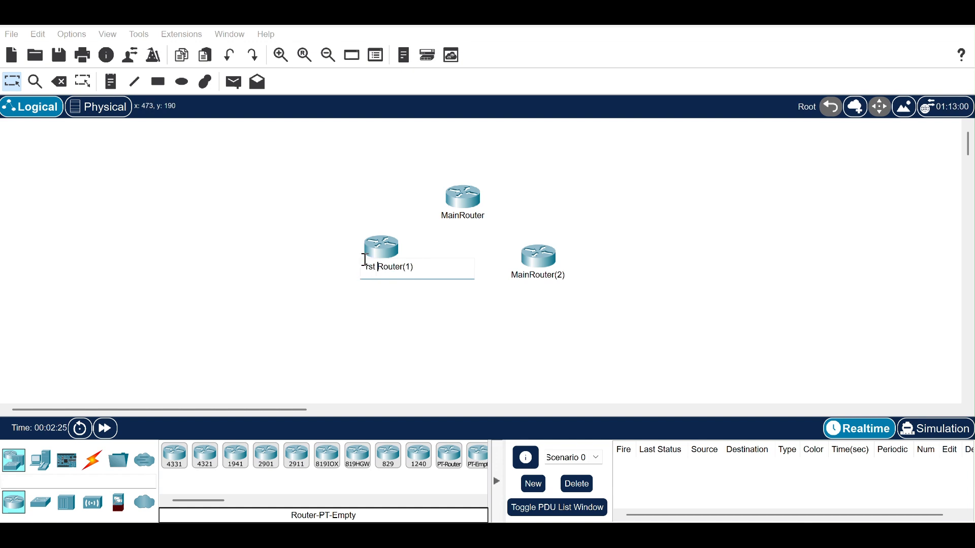
click(365, 261)
text(1)
Set the display name of MainRouter(2) to 2nd Router in its global settings and close its configuration window
click(548, 265)
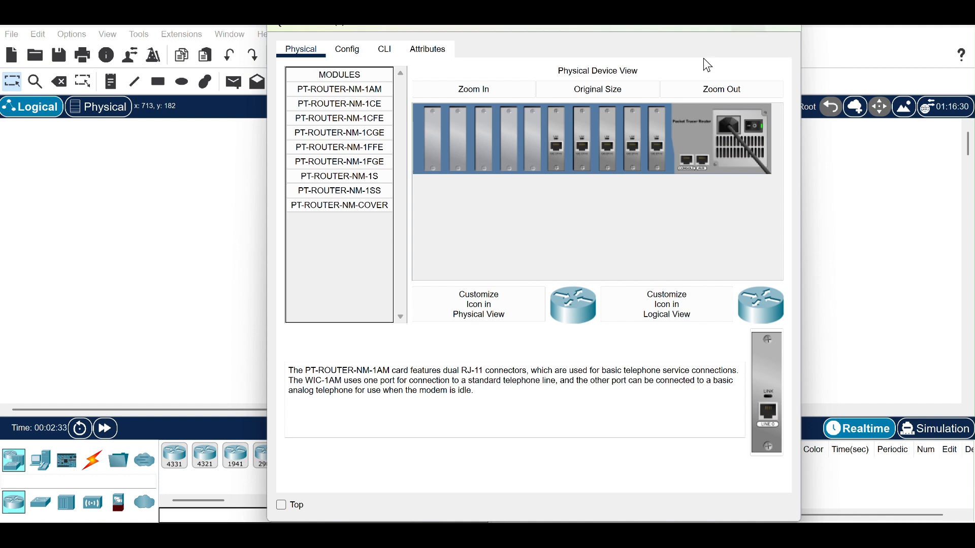
click(340, 52)
click(479, 117)
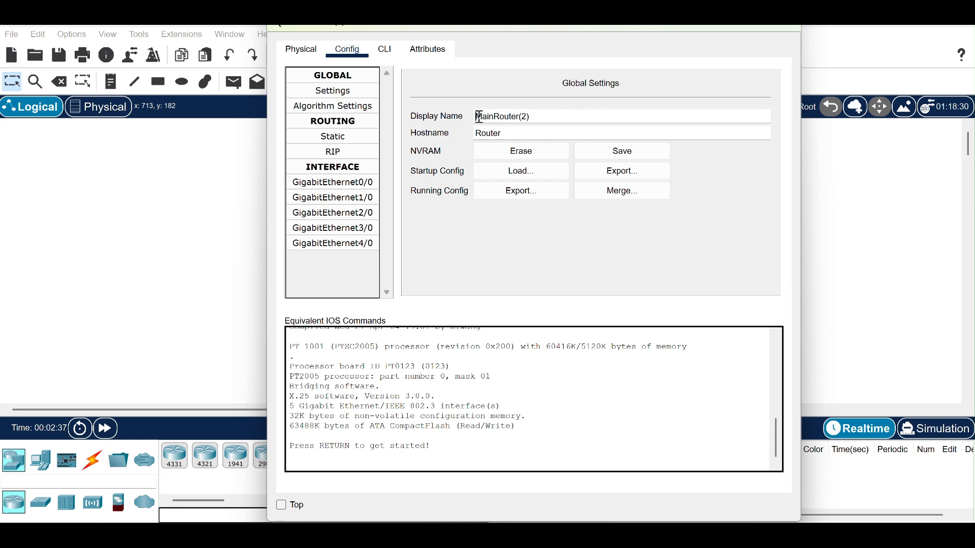
text(2nd)
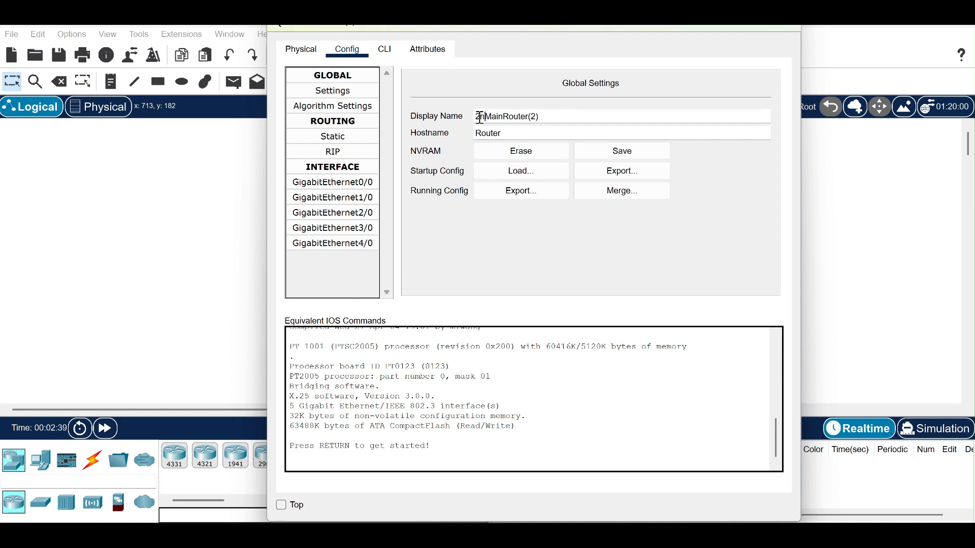
key(Delete)
key(Delete)
key(Delete)
key(Delete)
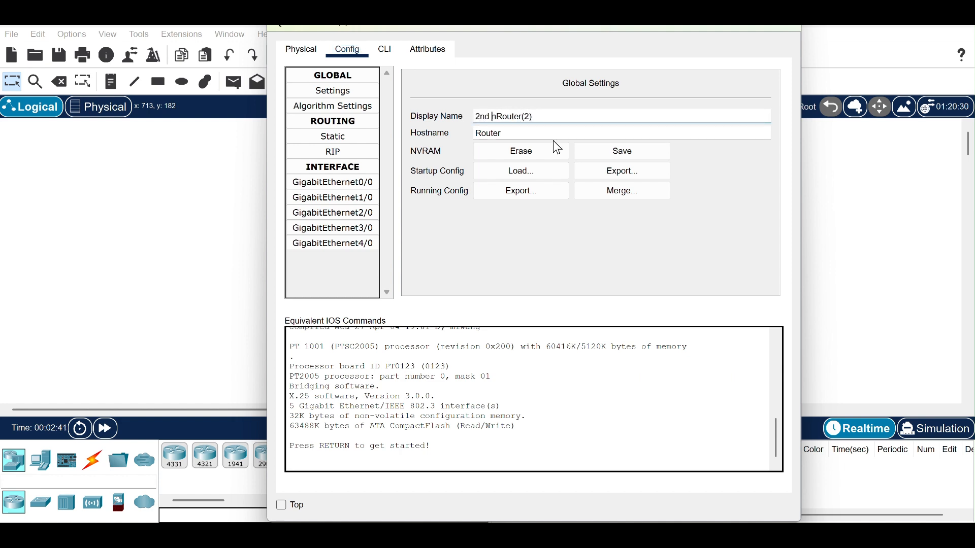
click(537, 116)
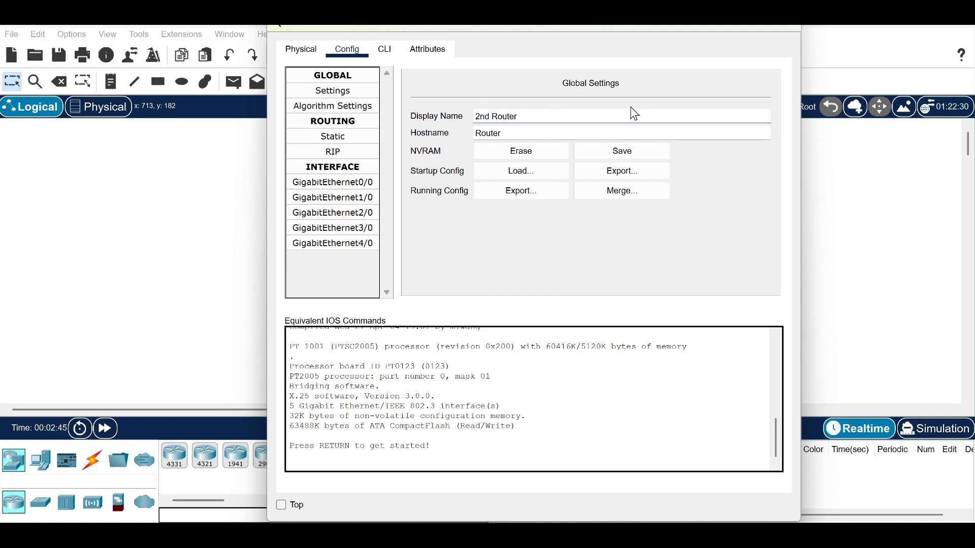
click(781, 29)
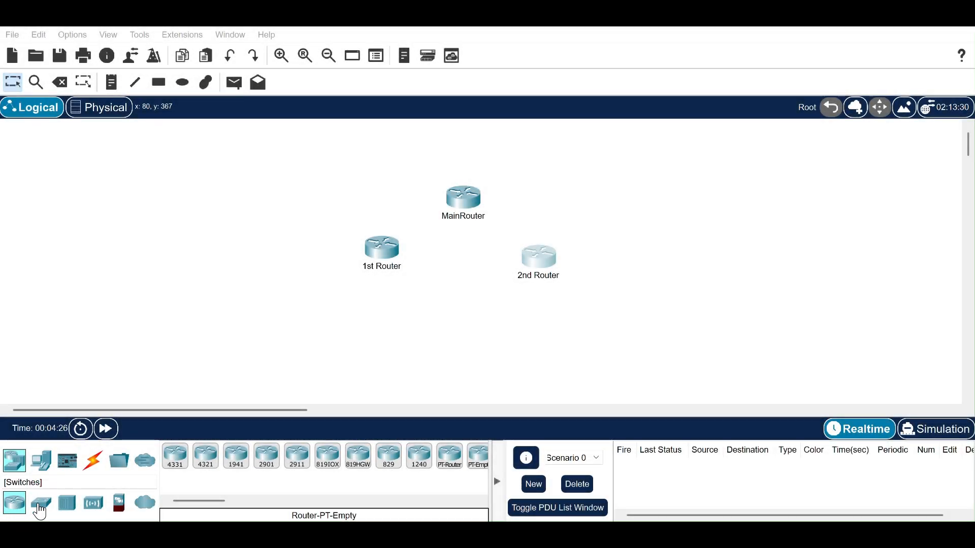
Place an empty PT switch below MainRouter, between the other two routers, and rename it Router Switch
click(41, 505)
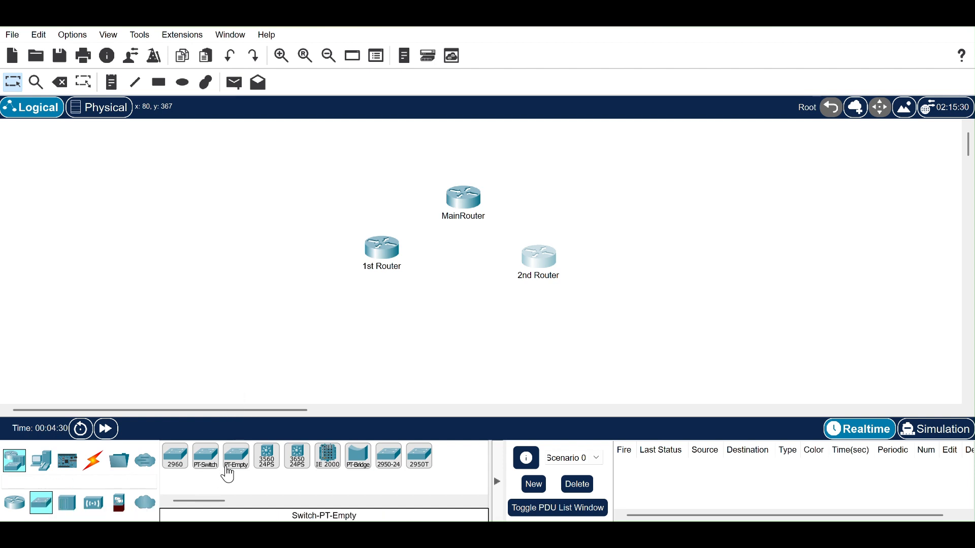
drag(237, 466, 463, 296)
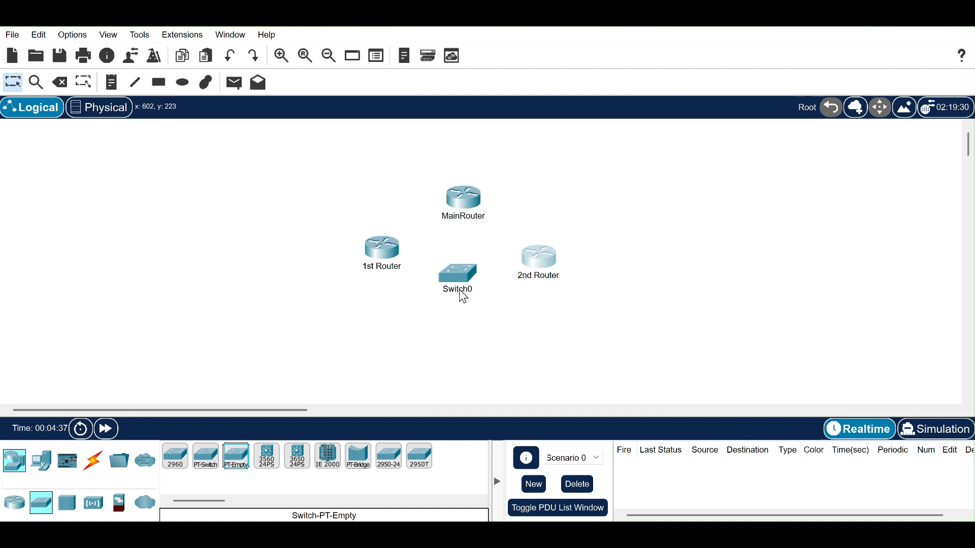
click(461, 291)
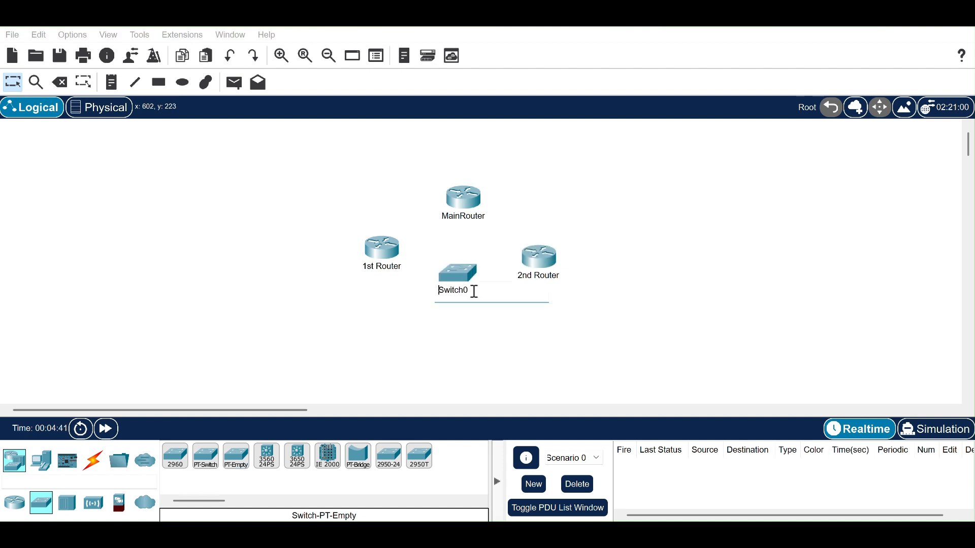
text(Router)
click(495, 331)
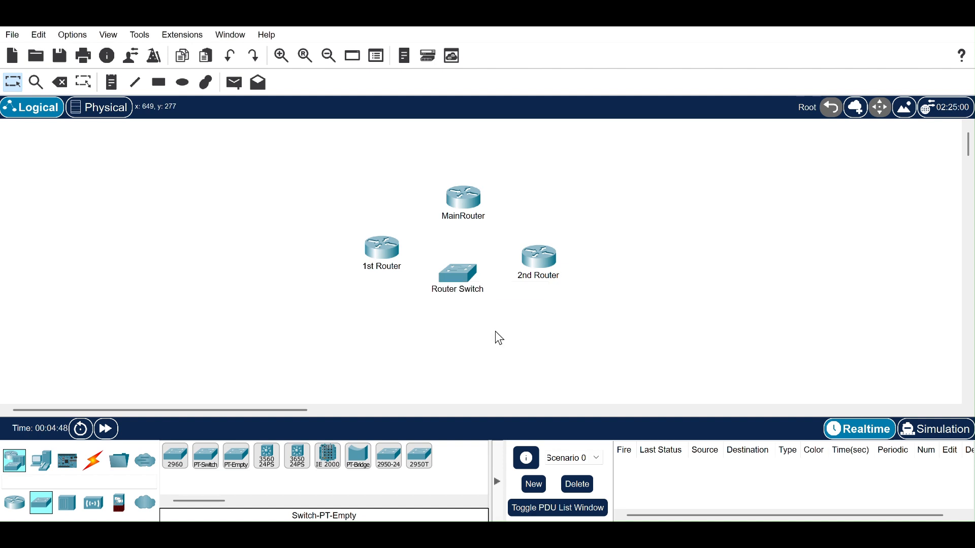
Power off Router Switch and install three PT-SWITCH-NM-1CGE modules in the three slots nearest its power switch
click(461, 281)
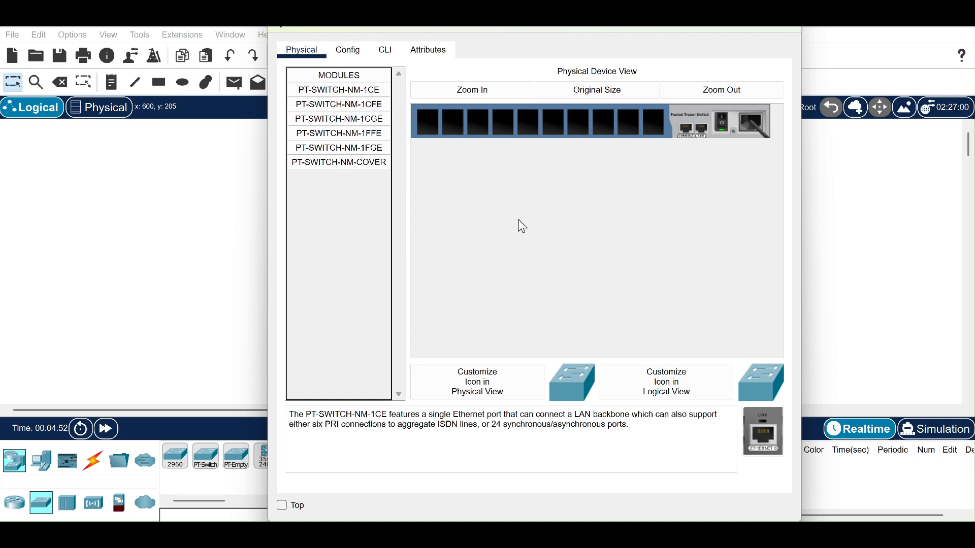
click(721, 119)
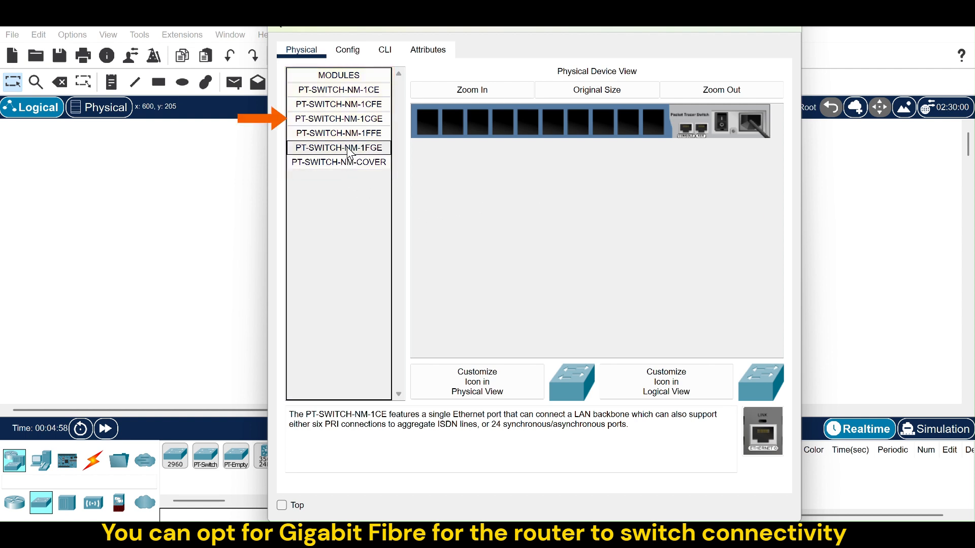
click(344, 120)
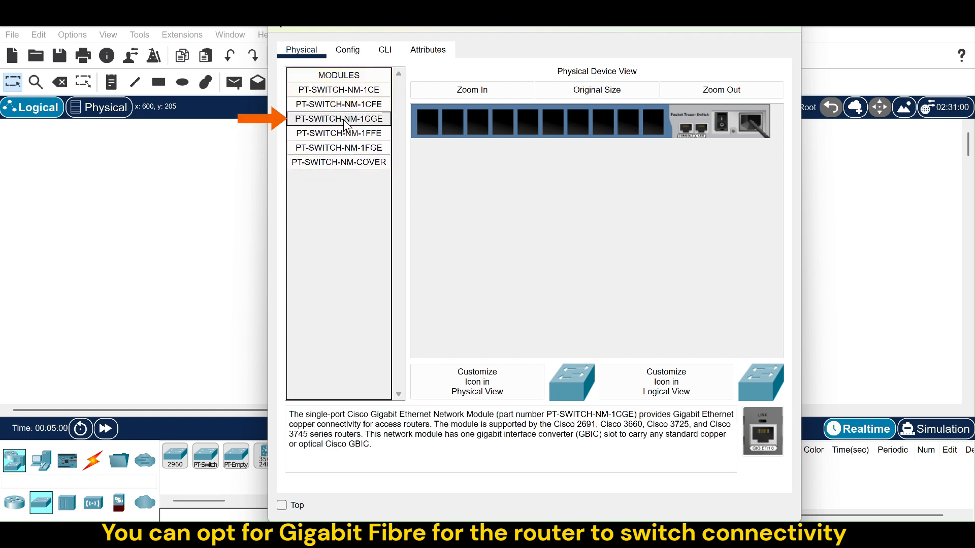
drag(344, 120, 653, 122)
drag(366, 122, 628, 122)
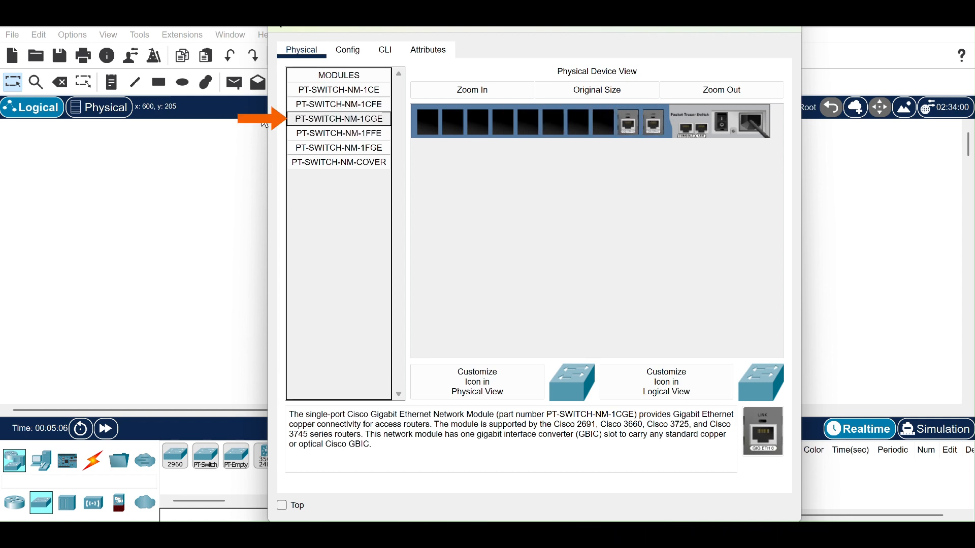
drag(339, 122, 605, 128)
Fill the seven remaining slots of Router Switch with PT-SWITCH-NM-COVER plates and close its configuration window
drag(350, 163, 581, 124)
drag(350, 163, 556, 121)
drag(351, 166, 526, 123)
drag(373, 164, 501, 123)
drag(362, 163, 476, 123)
drag(306, 163, 449, 121)
drag(364, 159, 428, 129)
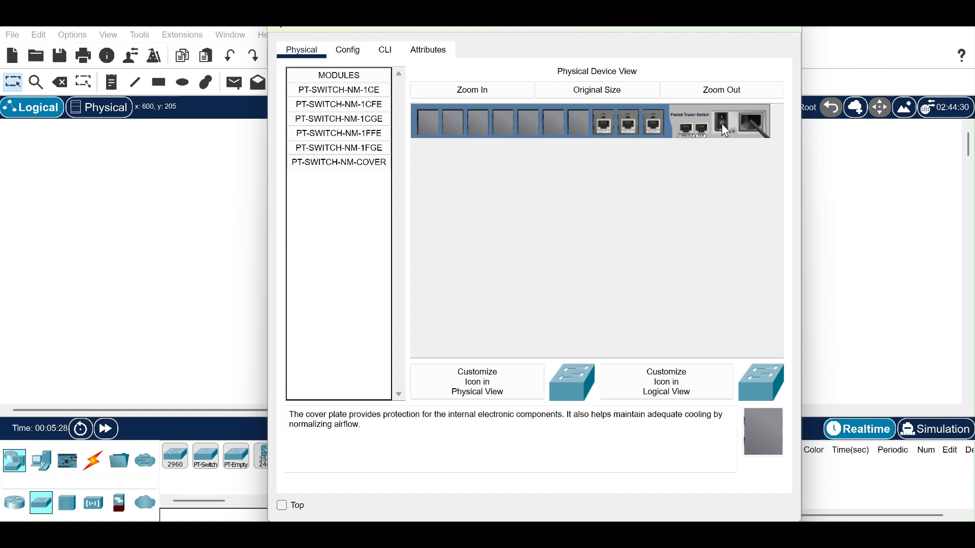
click(786, 31)
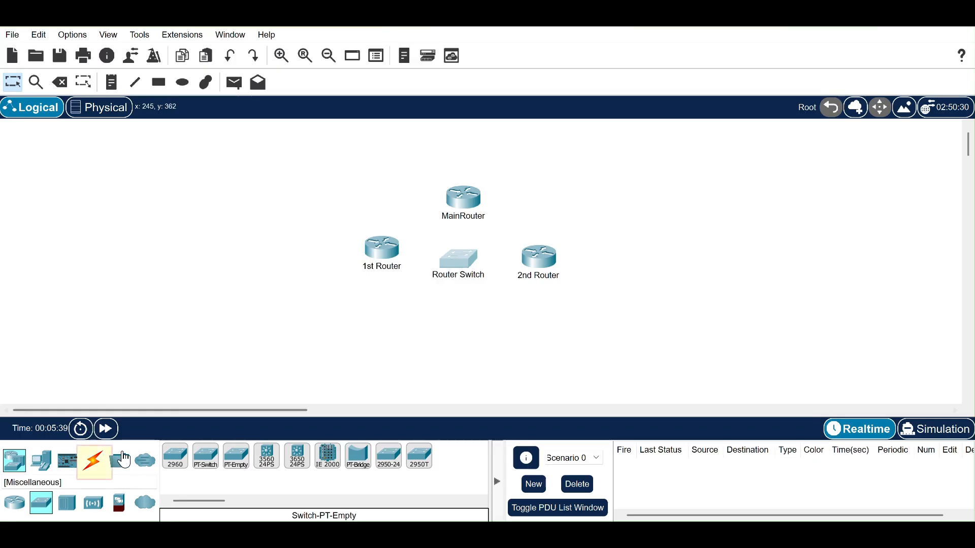
Connect MainRouter's GigabitEthernet0/0 to Router Switch's GigabitEthernet0/1 with a Copper Straight-Through cable
click(96, 463)
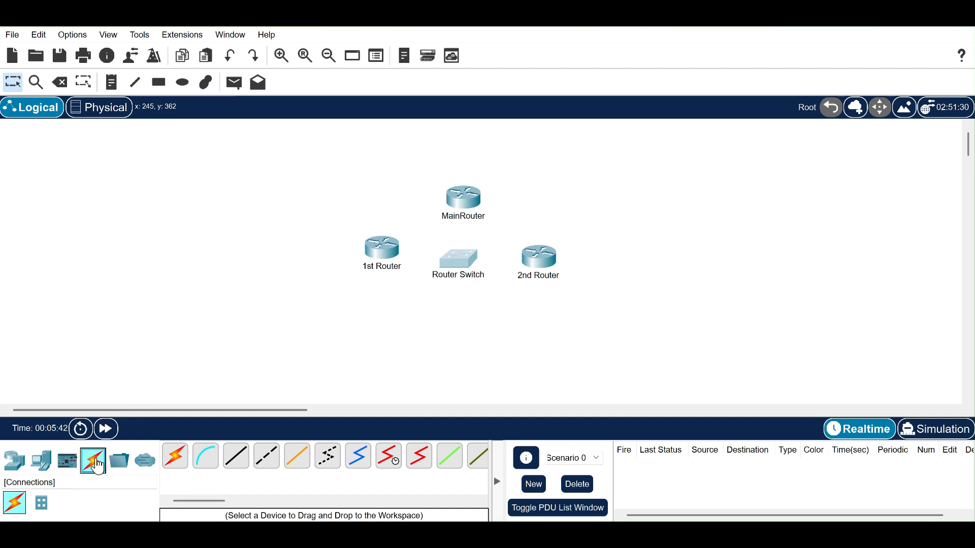
click(236, 463)
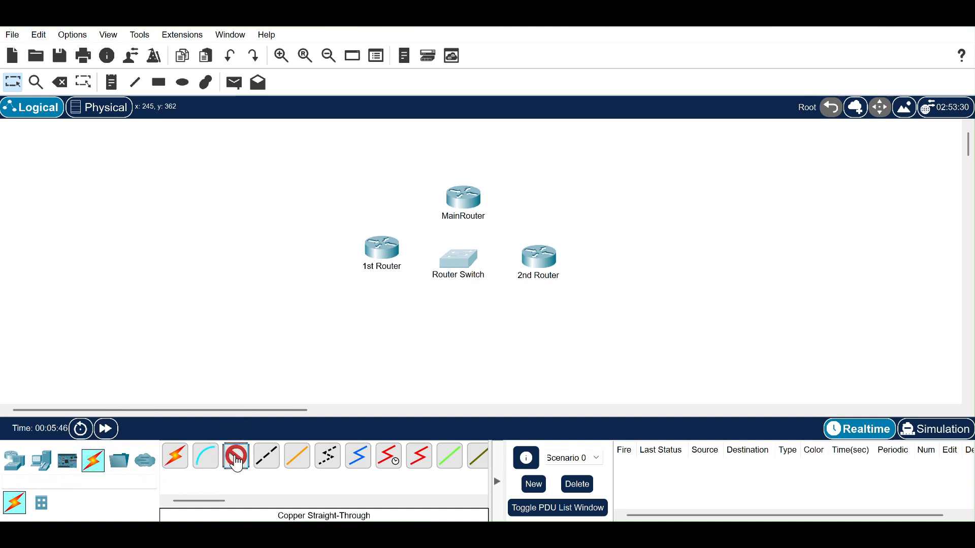
click(471, 199)
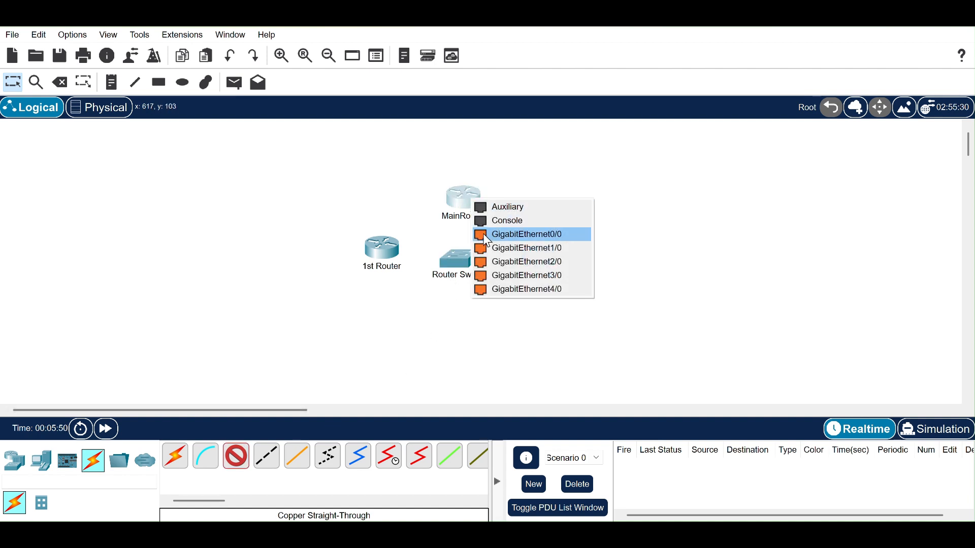
click(523, 234)
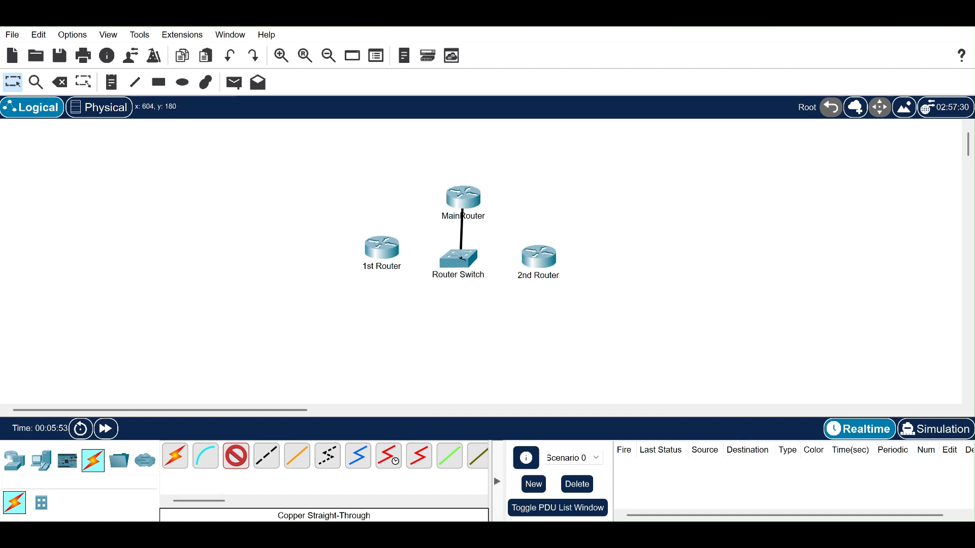
click(461, 258)
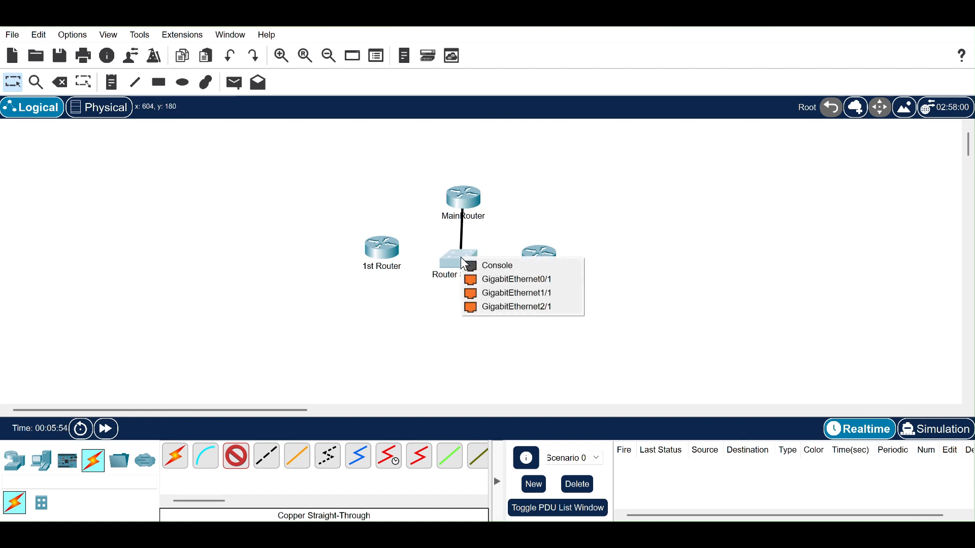
click(470, 288)
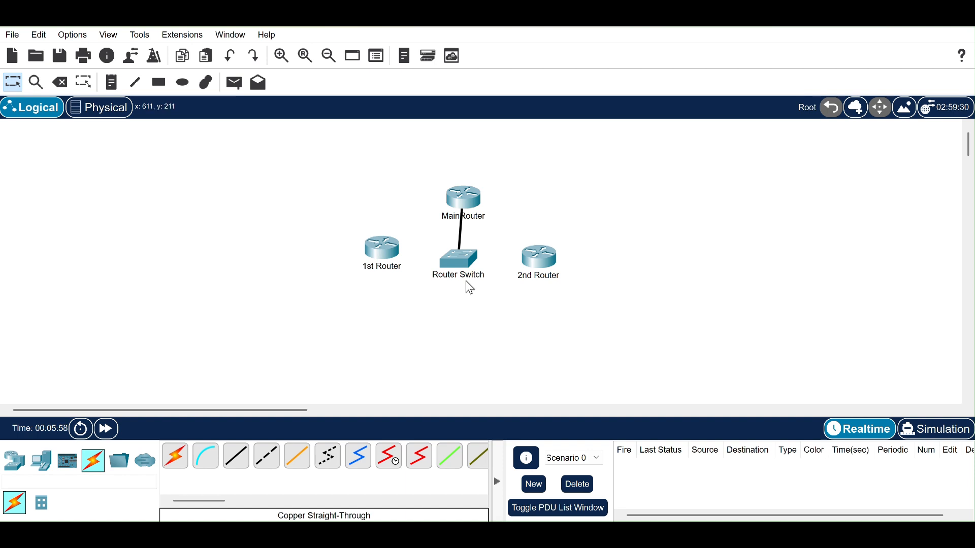
Connect 1st Router's GigabitEthernet0/0 to Router Switch's GigabitEthernet1/1 with a Copper Straight-Through cable
click(236, 457)
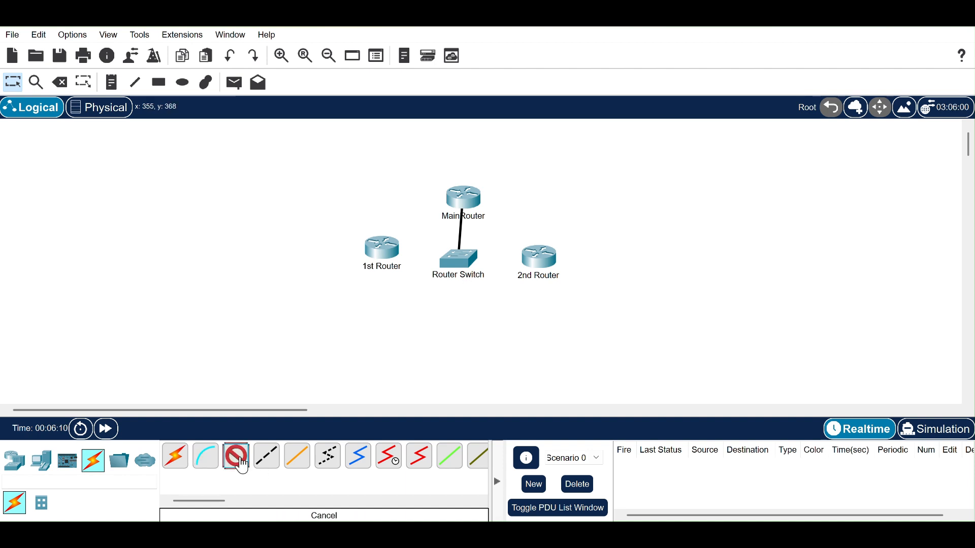
click(390, 249)
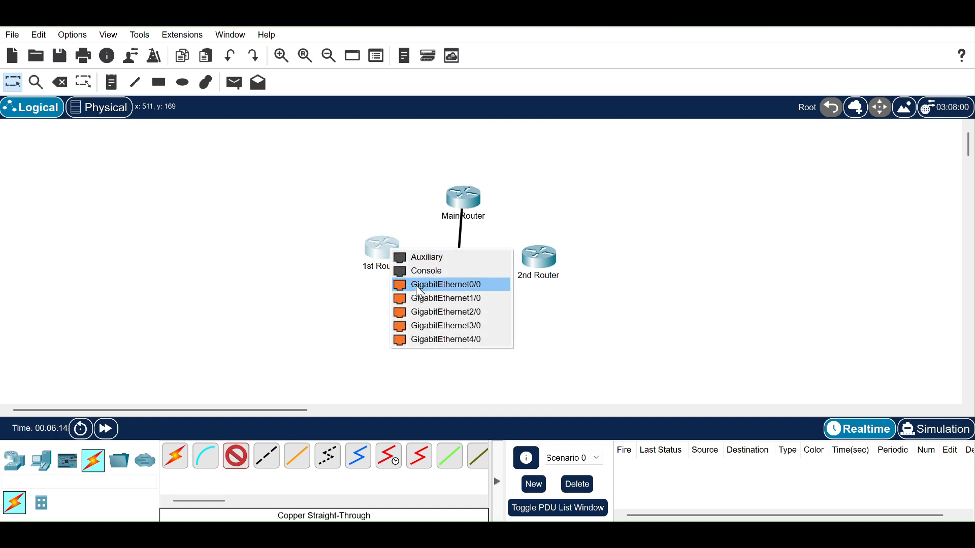
click(402, 284)
click(453, 260)
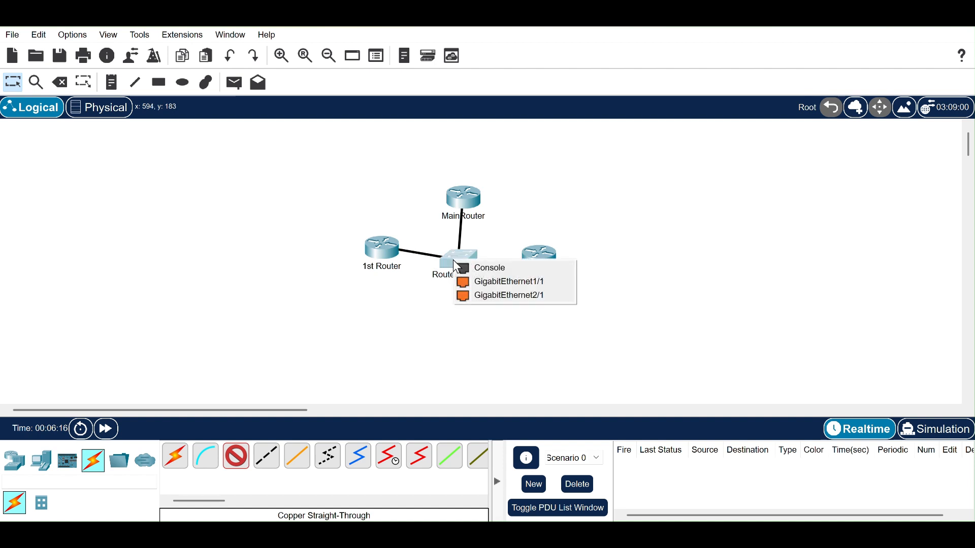
click(461, 278)
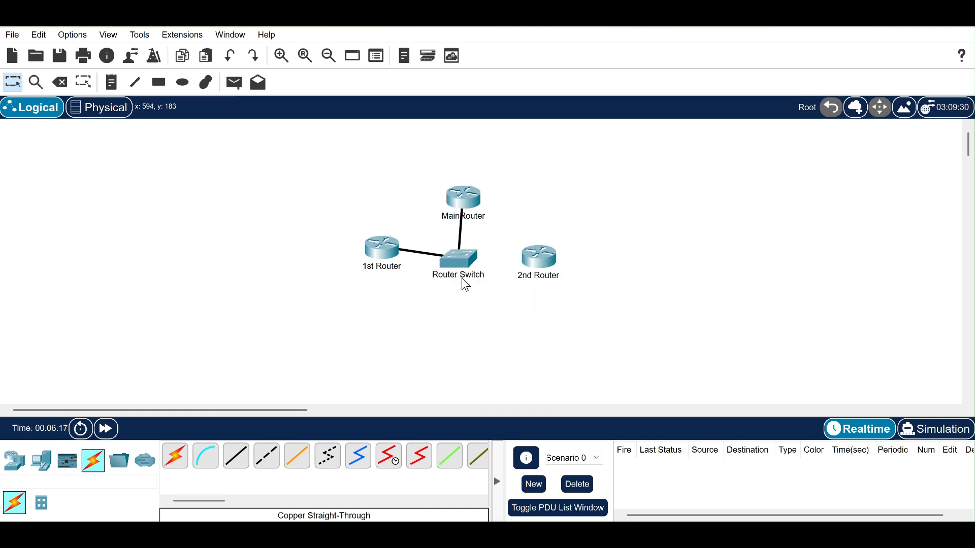
Connect 2nd Router's GigabitEthernet0/0 to Router Switch's GigabitEthernet2/1 with a Copper Straight-Through cable
click(237, 466)
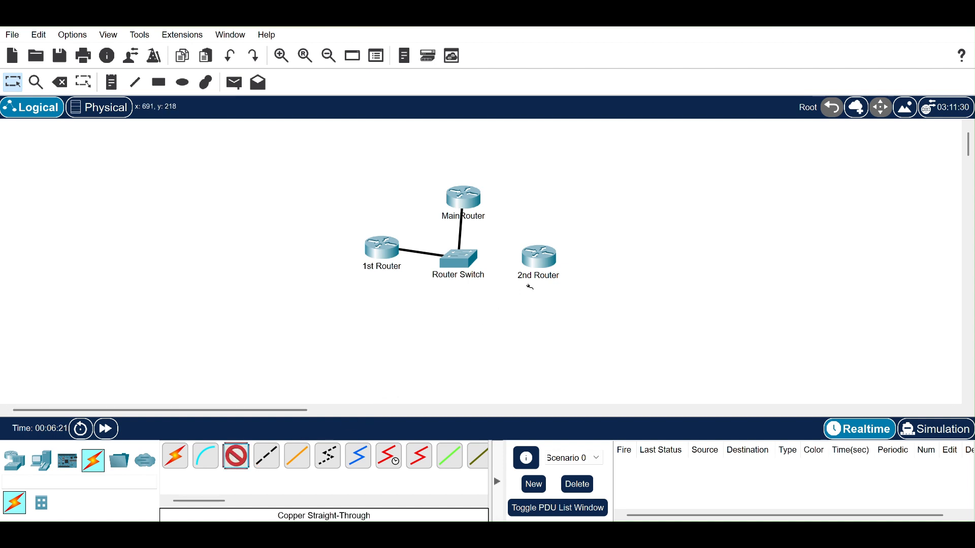
click(537, 262)
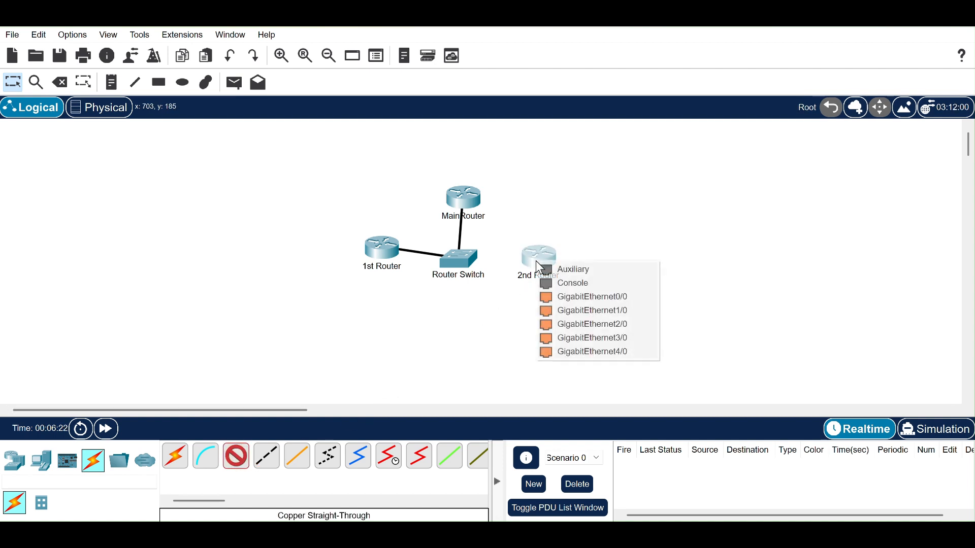
click(550, 293)
click(460, 262)
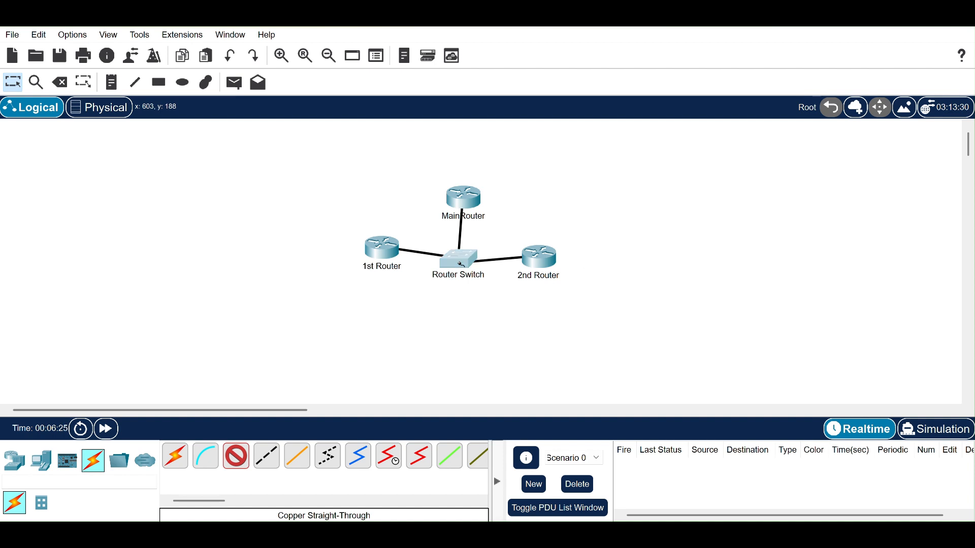
click(460, 263)
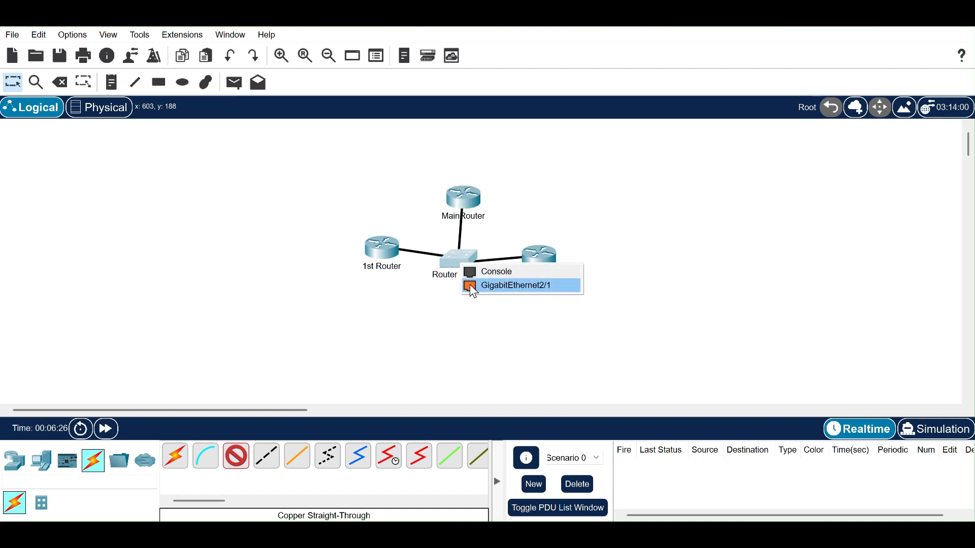
click(471, 286)
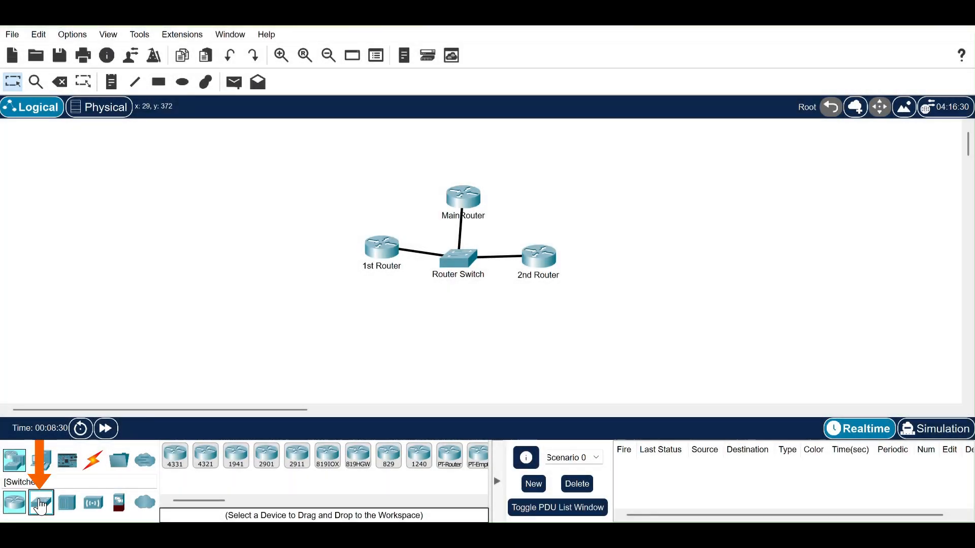
Place three 2960 switches one below the other to the left of 1st Router
click(43, 503)
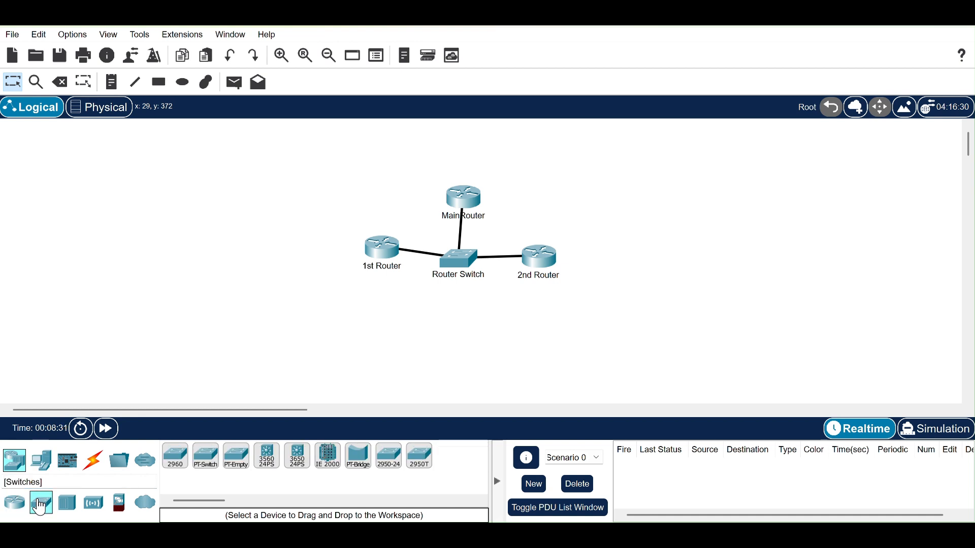
click(176, 460)
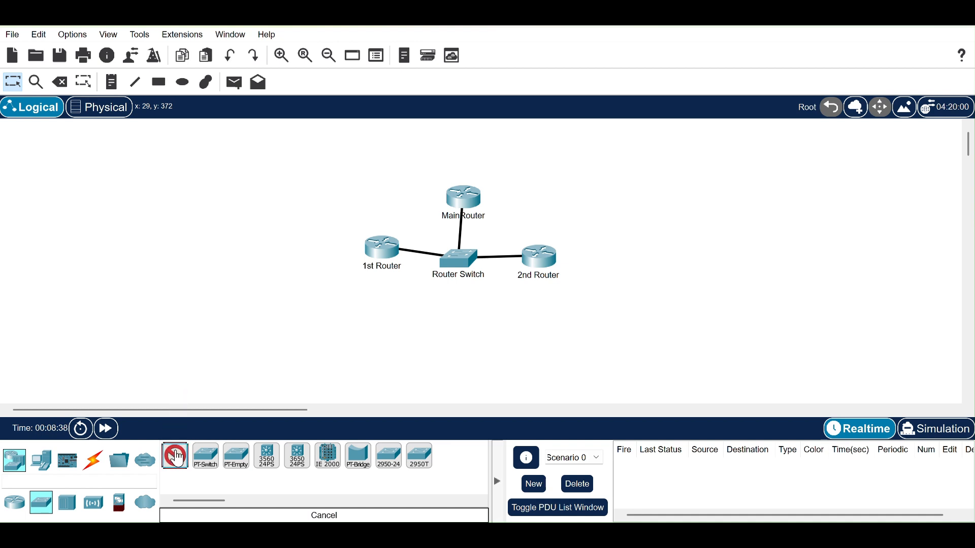
click(314, 248)
drag(313, 249, 313, 203)
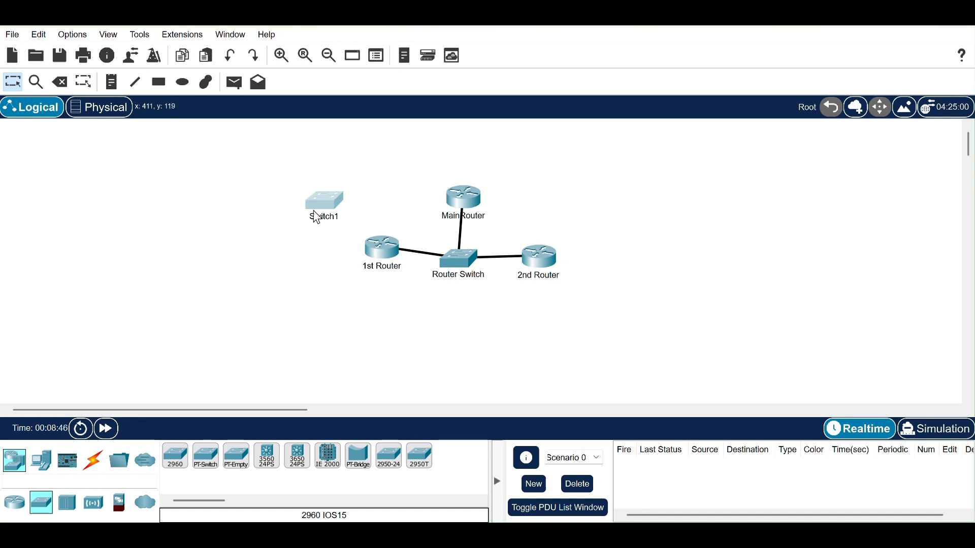
click(40, 34)
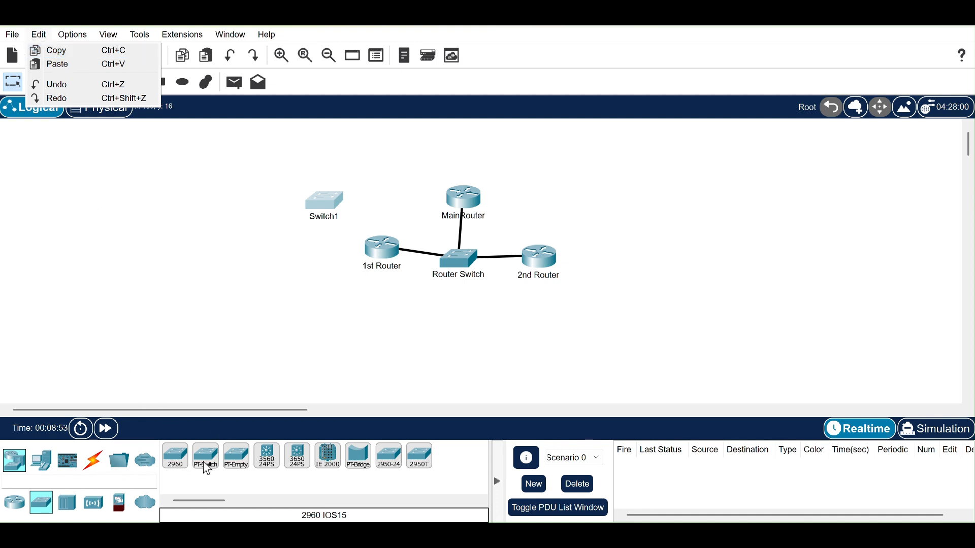
ctrl+click(175, 460)
click(307, 271)
click(304, 345)
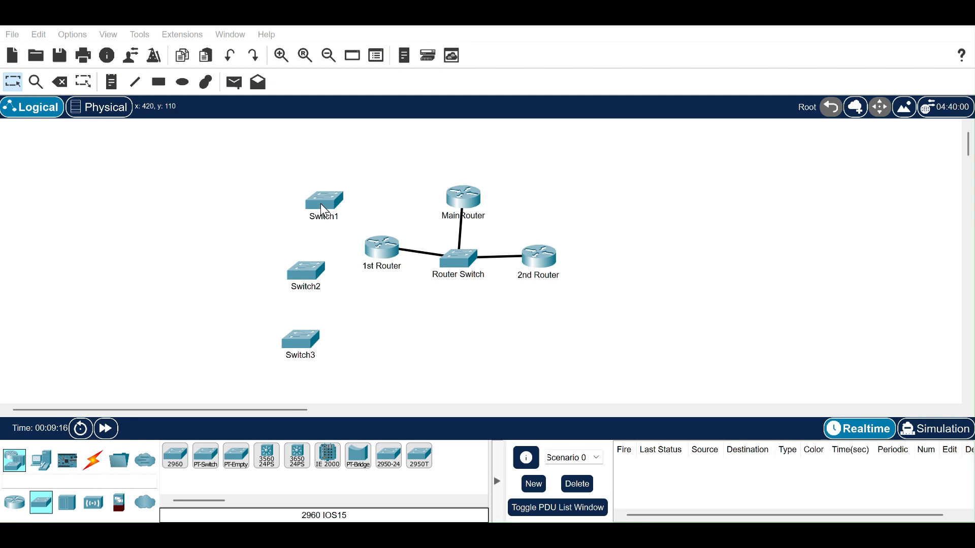
Move Switch1, Switch2 and Switch3 up into a tighter, evenly spaced column beside 1st Router
drag(323, 212, 303, 187)
drag(302, 265, 302, 260)
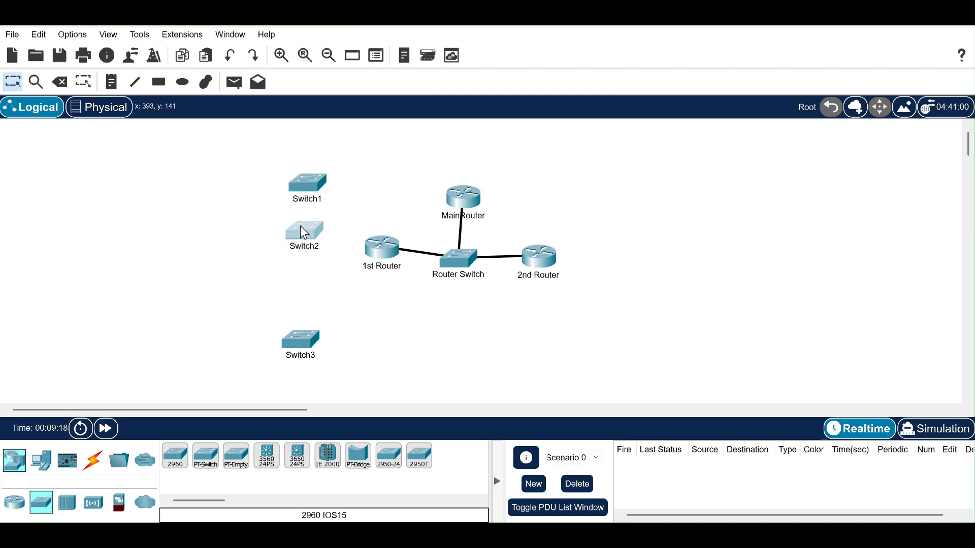
click(293, 358)
drag(294, 341, 291, 282)
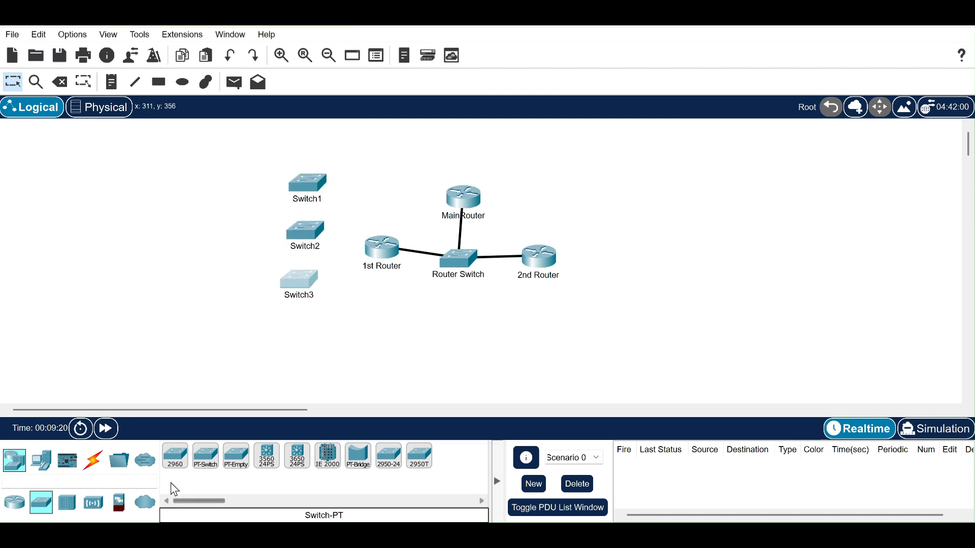
Add a fourth 2960 switch below Switch3 and three more in a column to the right of 2nd Router
drag(177, 465, 297, 344)
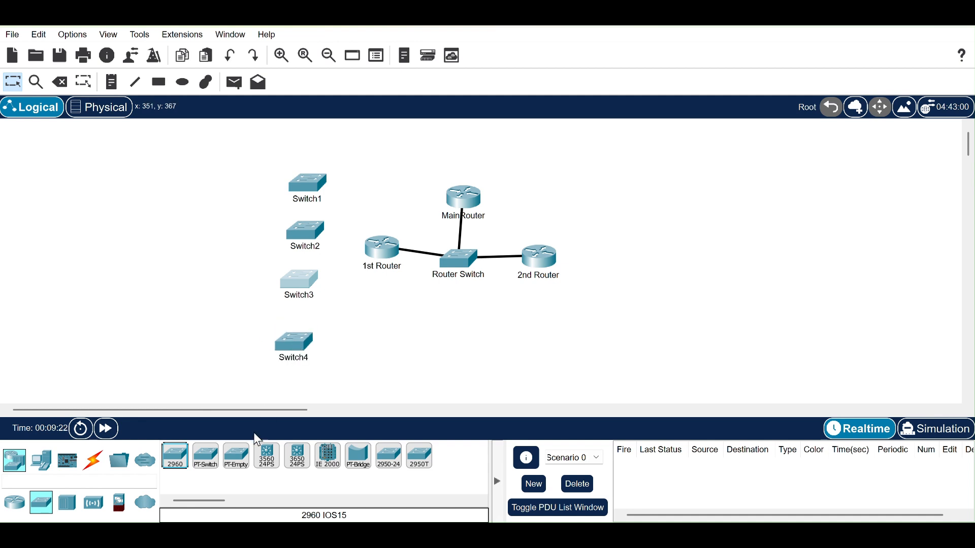
drag(172, 463, 625, 208)
drag(188, 461, 617, 273)
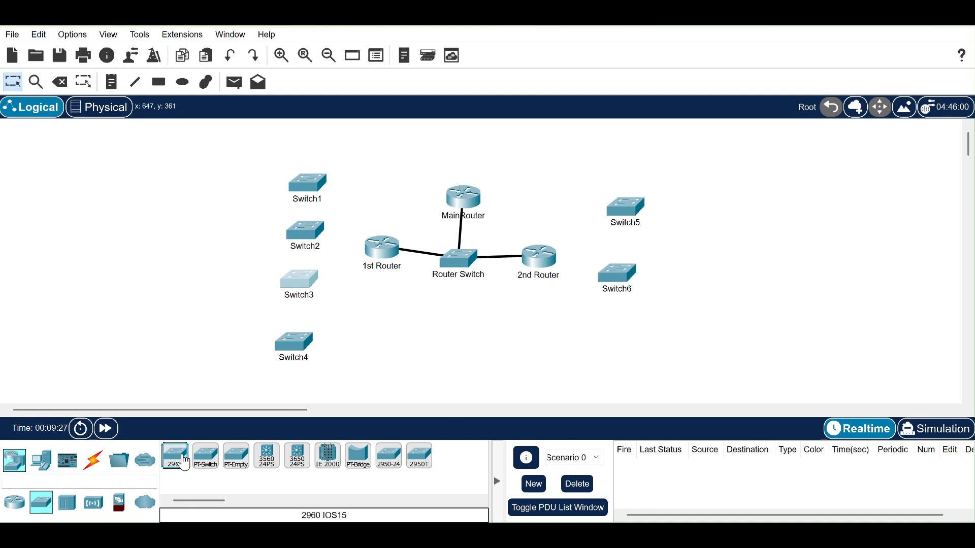
drag(178, 462, 617, 337)
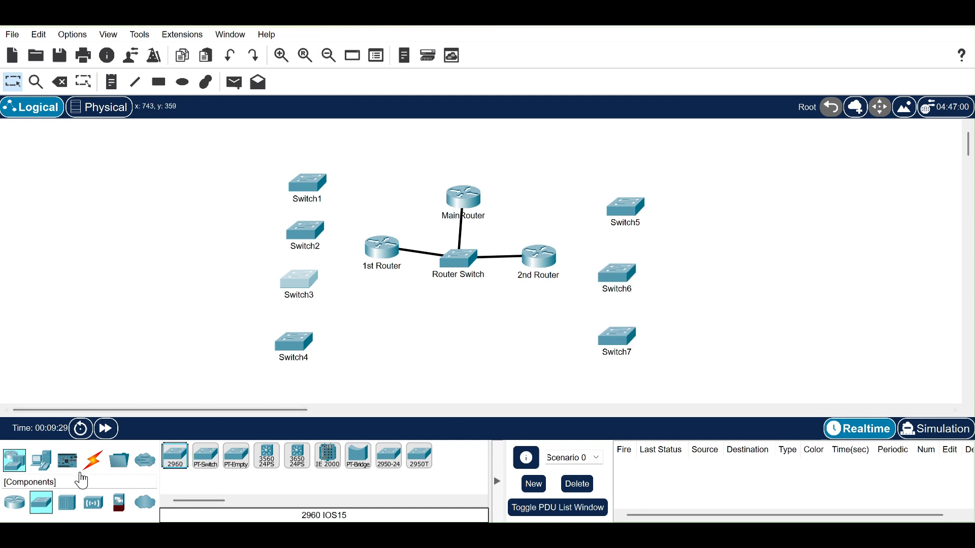
Add a fourth 2960 switch below Switch7 and arrange Switch5 to Switch8 into a higher, tighter column beside 2nd Router
drag(170, 464, 611, 396)
drag(634, 199, 638, 175)
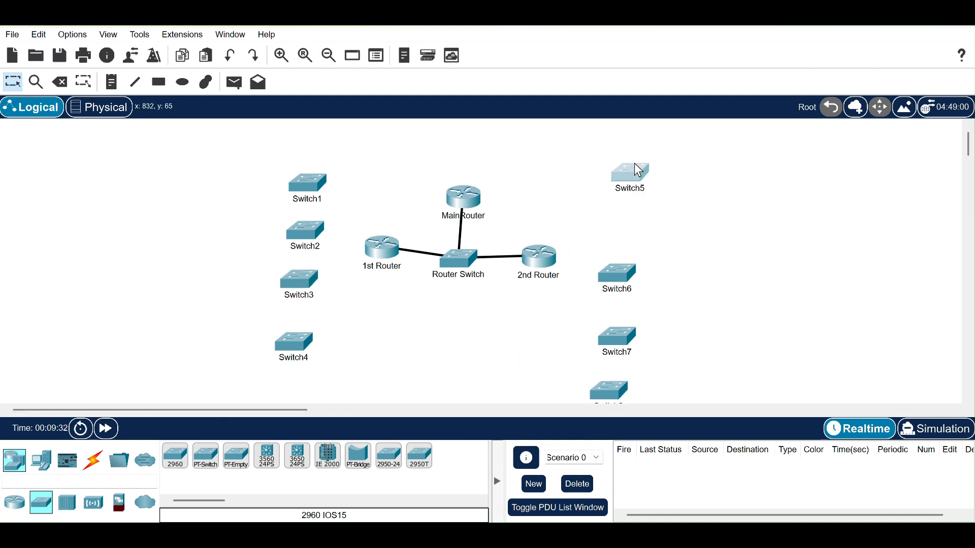
drag(623, 271, 626, 225)
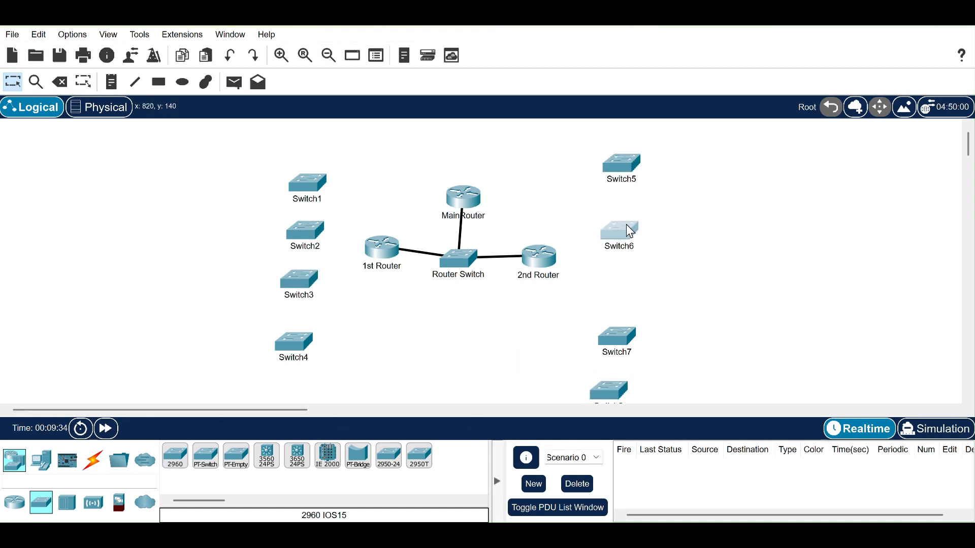
drag(614, 328, 616, 293)
drag(607, 396, 616, 331)
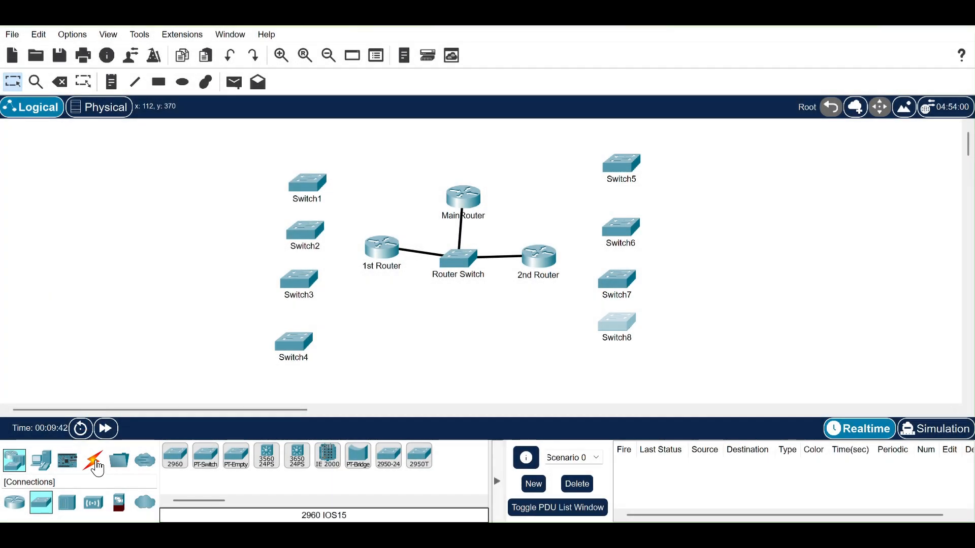
Connect Switch1 to 1st Router's GigabitEthernet1/0 with a Copper Straight-Through cable
click(92, 460)
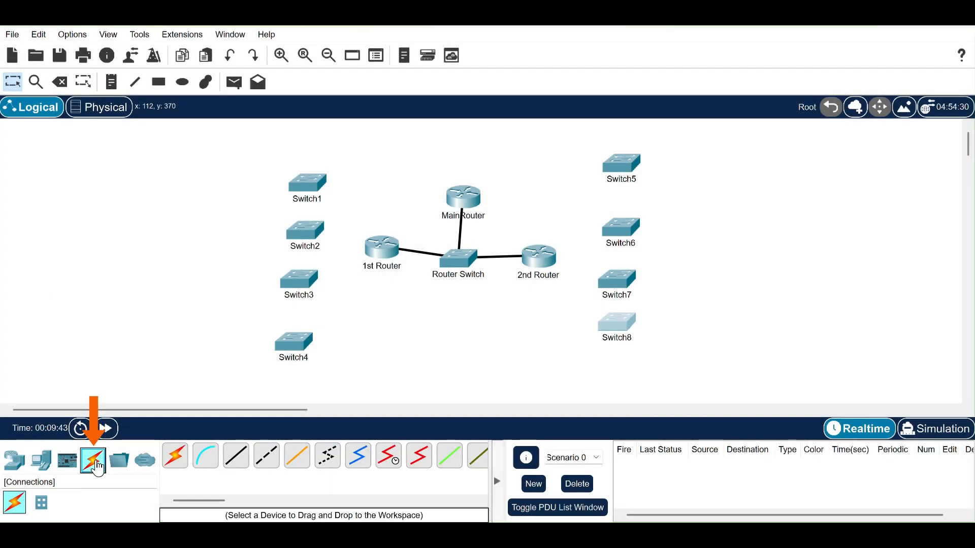
click(243, 463)
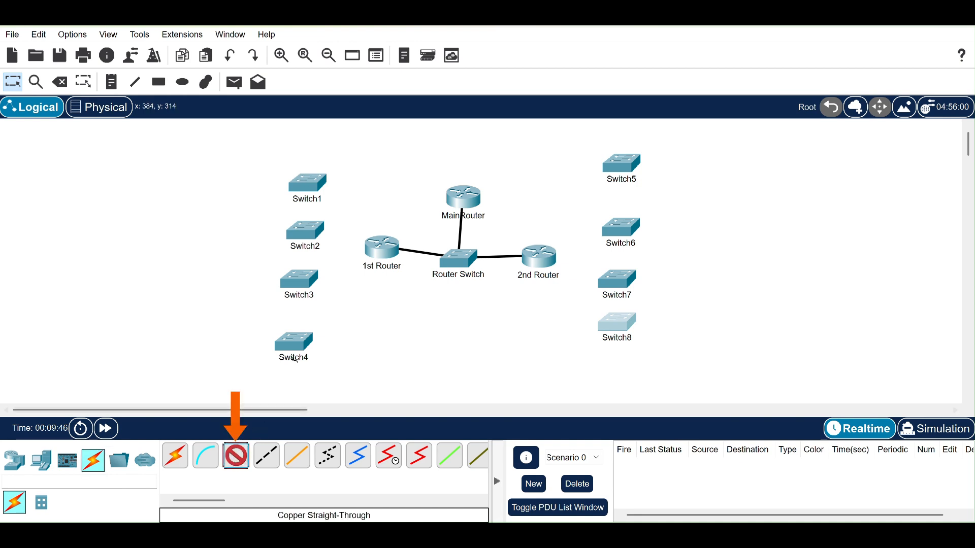
click(318, 186)
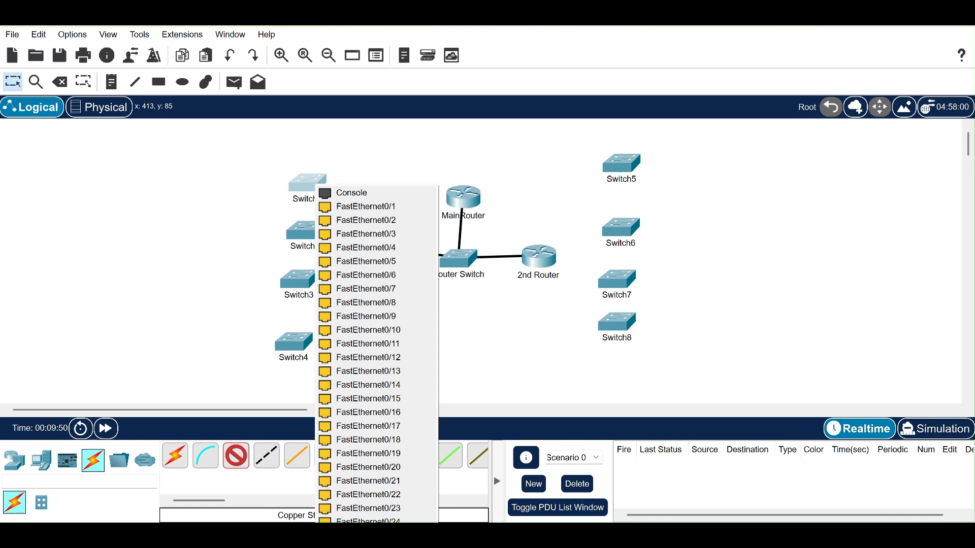
click(331, 499)
click(379, 244)
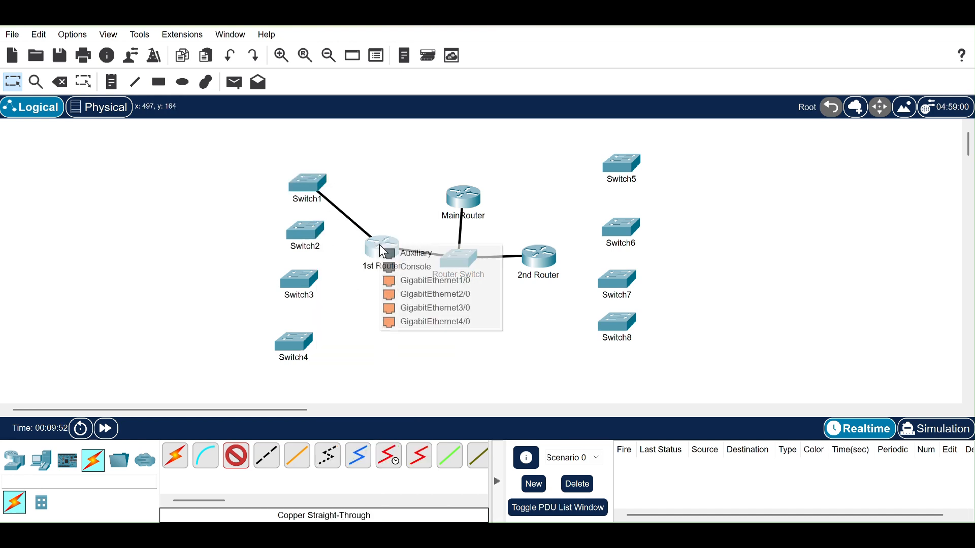
click(389, 282)
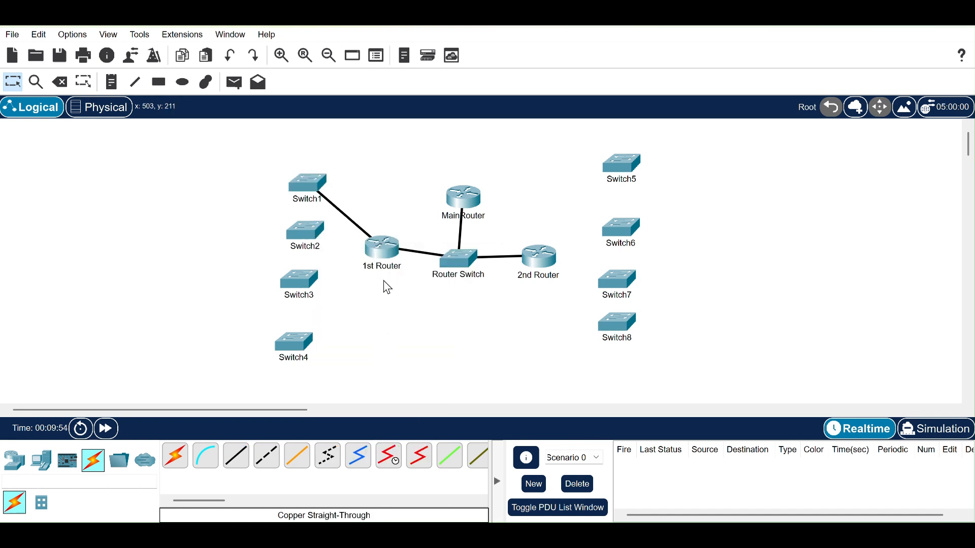
Connect 1st Router's GigabitEthernet2/0 to Switch2's GigabitEthernet0/1 with a Copper Straight-Through cable
click(237, 457)
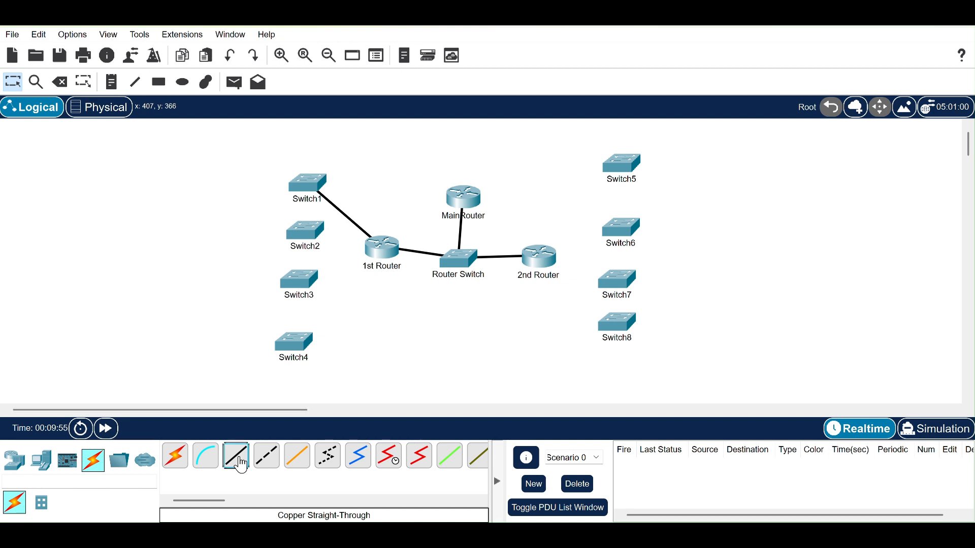
click(382, 257)
click(385, 284)
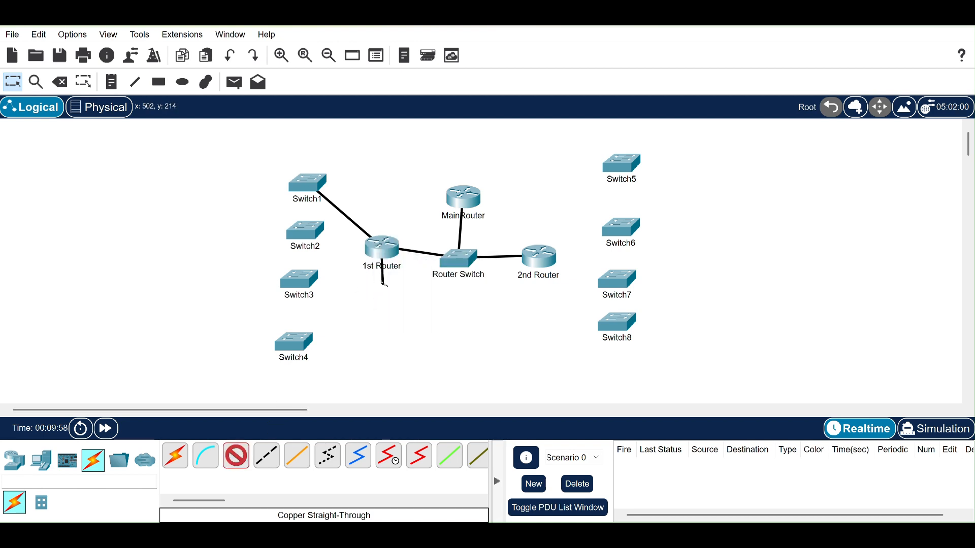
click(306, 230)
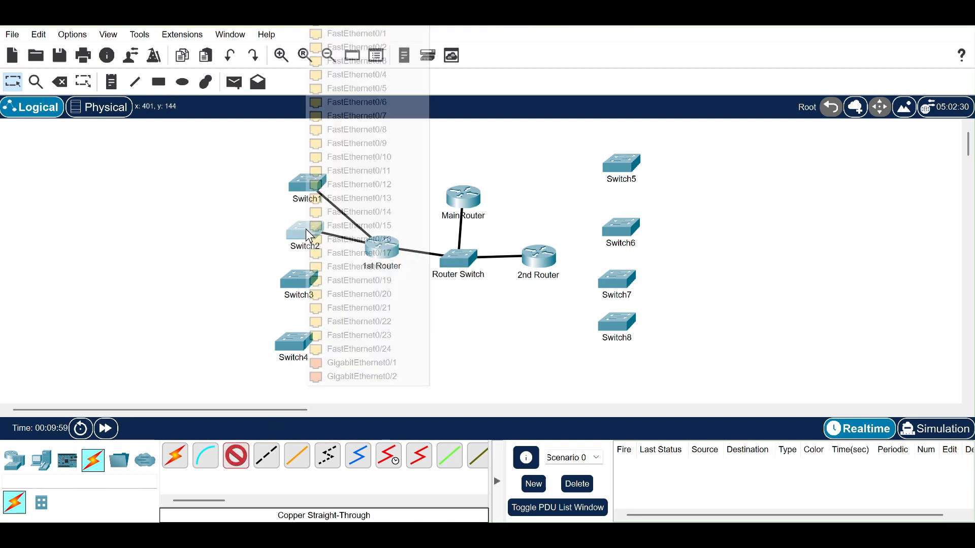
click(314, 363)
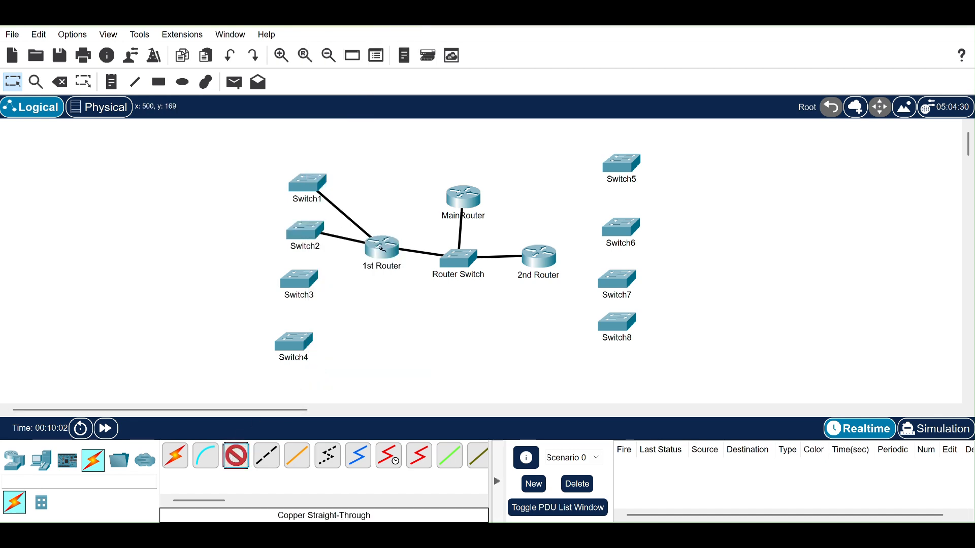
Connect 1st Router's GigabitEthernet3/0 to Switch3's GigabitEthernet0/1 with a Copper Straight-Through cable
click(382, 248)
click(391, 285)
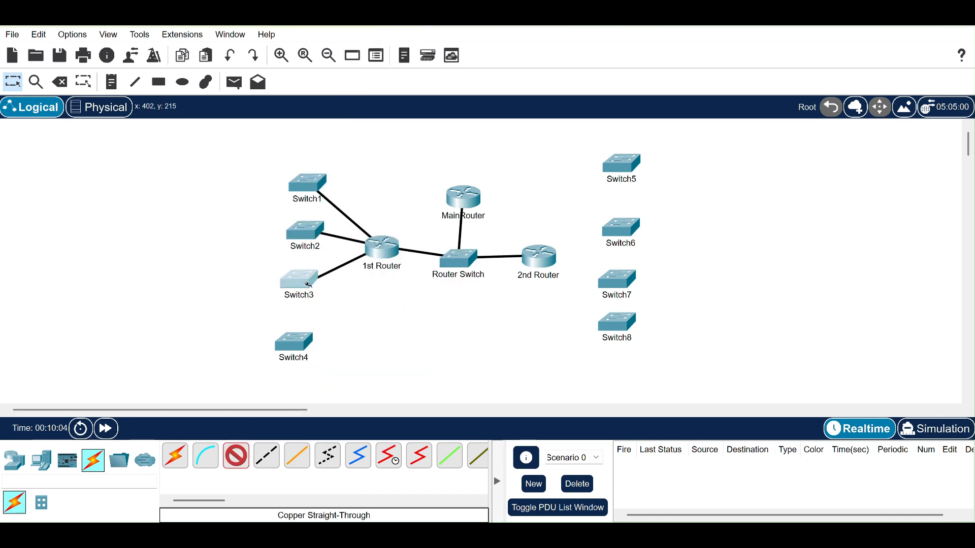
click(308, 284)
click(315, 363)
Connect 1st Router's GigabitEthernet4/0 to Switch4's GigabitEthernet0/1 with a Copper Straight-Through cable
click(234, 457)
click(382, 256)
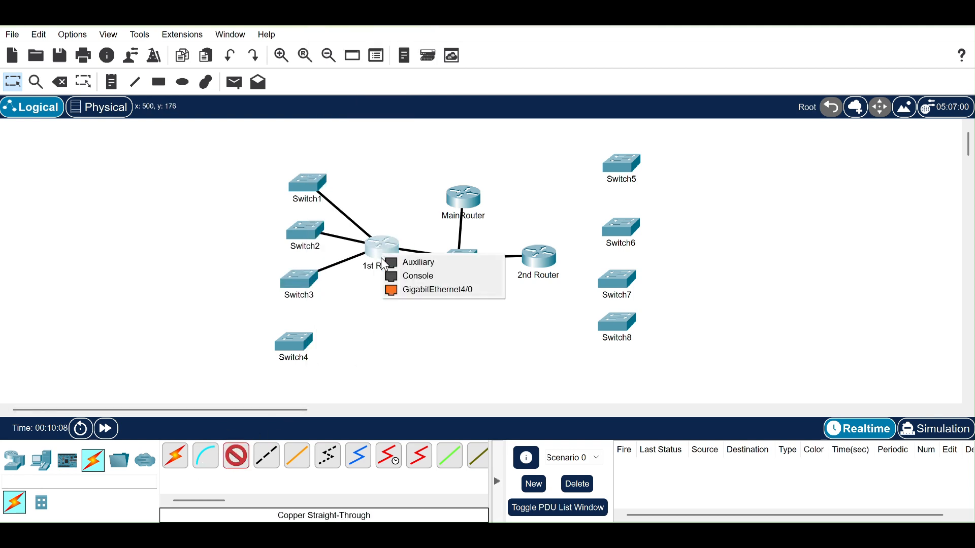
click(398, 288)
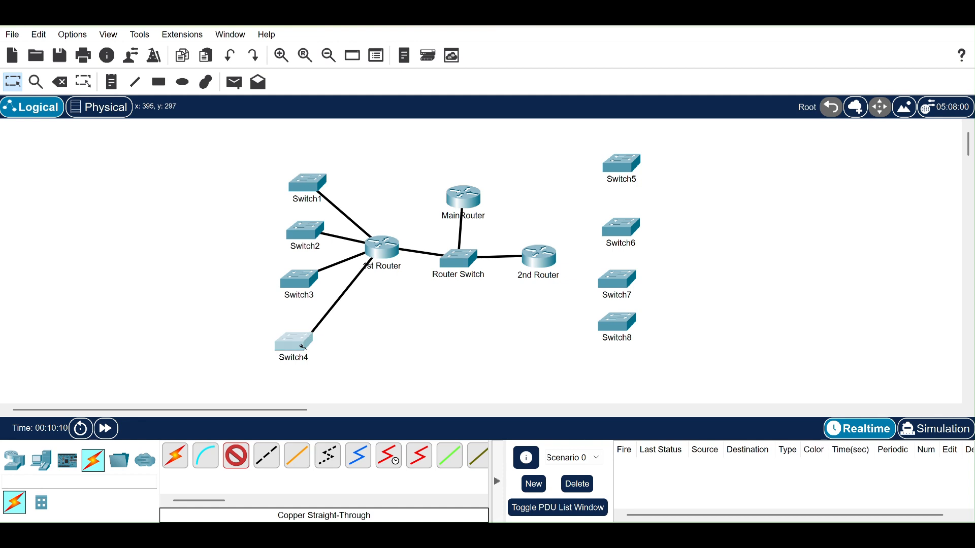
click(303, 347)
click(311, 362)
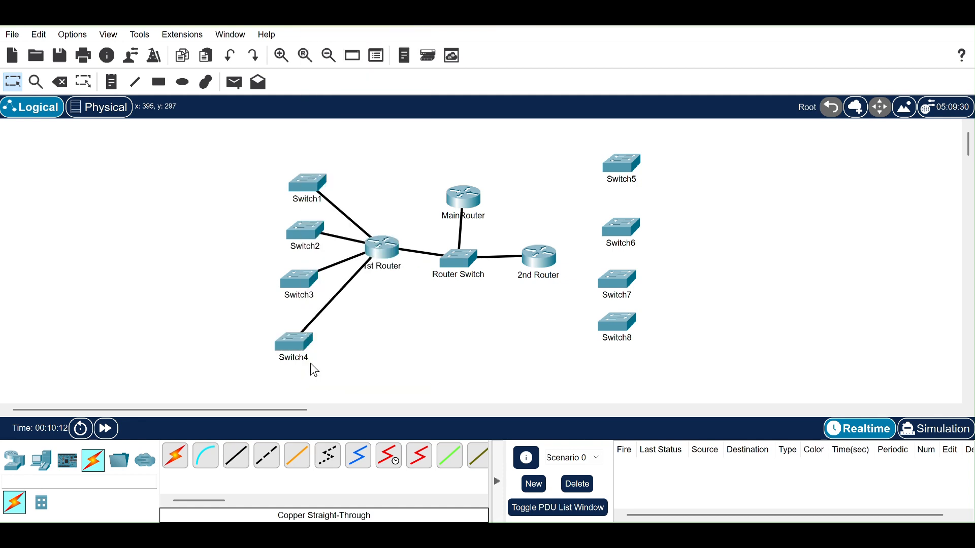
Connect 2nd Router's GigabitEthernet1/0 to Switch5's GigabitEthernet0/1 with a Copper Straight-Through cable
click(243, 461)
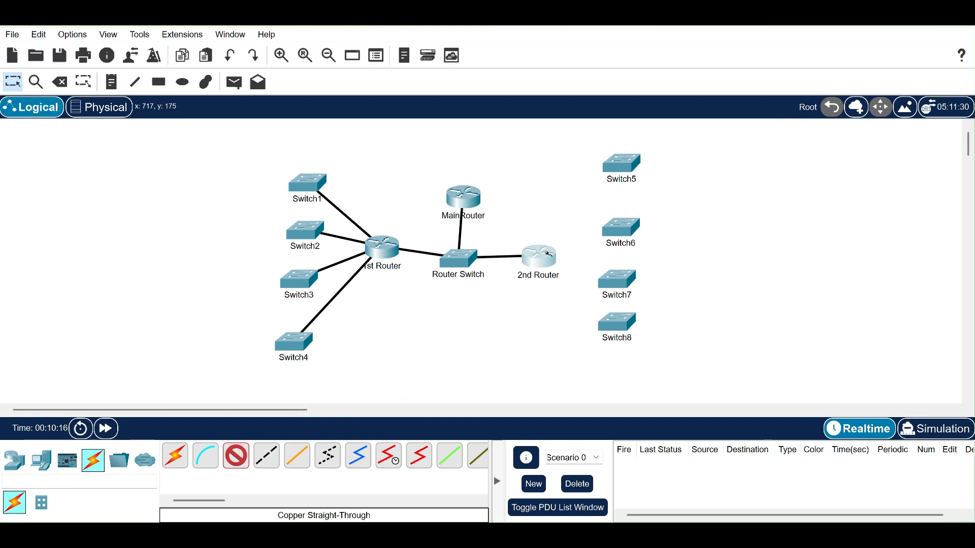
click(554, 261)
click(557, 287)
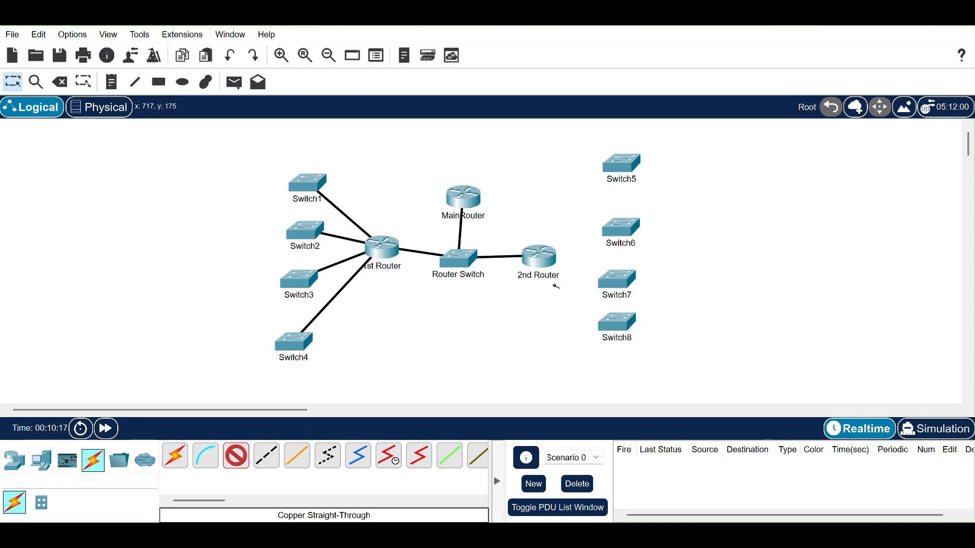
click(621, 166)
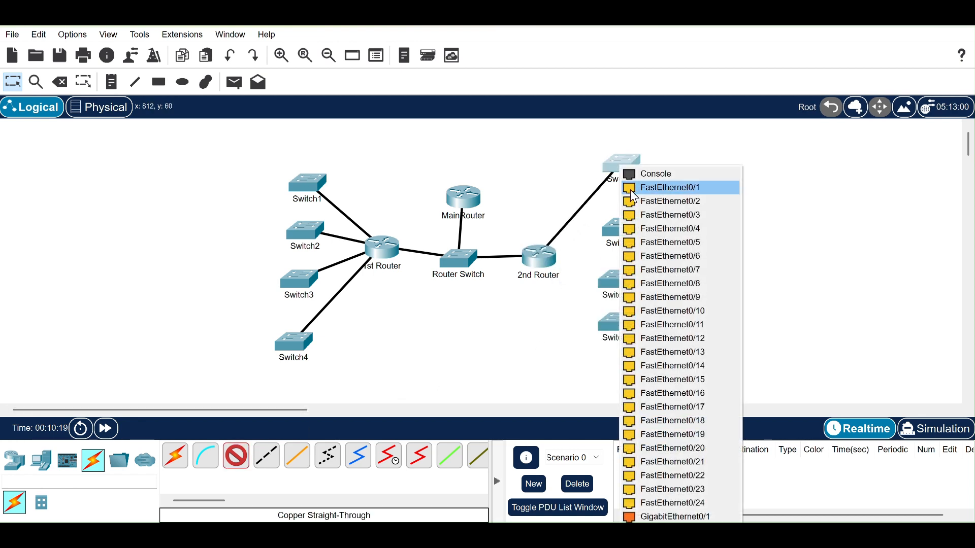
click(634, 516)
Connect 2nd Router's GigabitEthernet2/0 to Switch6's GigabitEthernet0/1 with a Copper Straight-Through cable
click(236, 455)
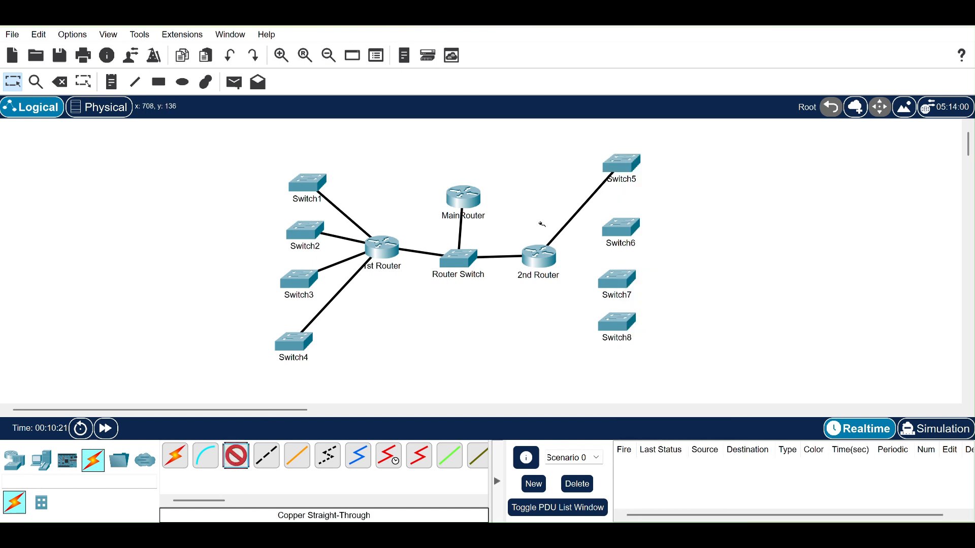
click(550, 263)
click(557, 295)
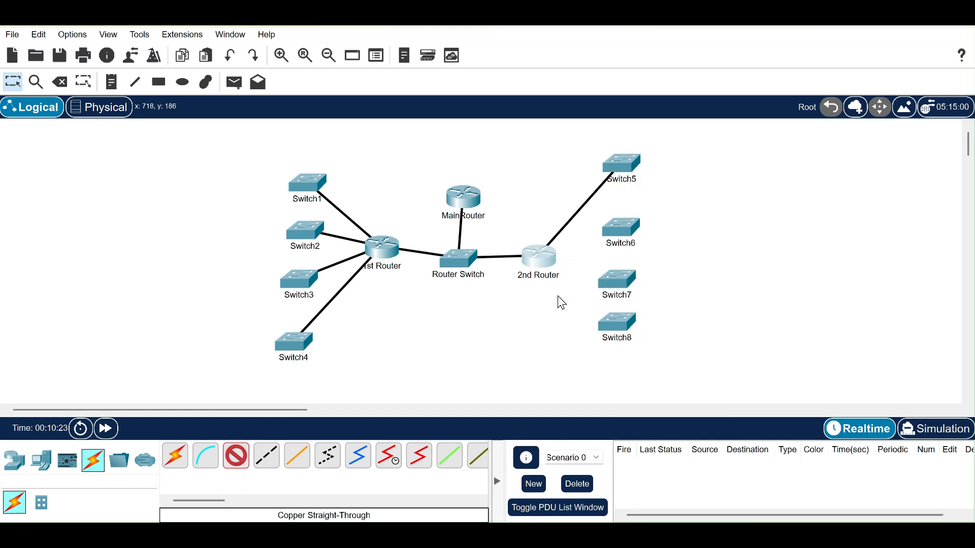
click(619, 233)
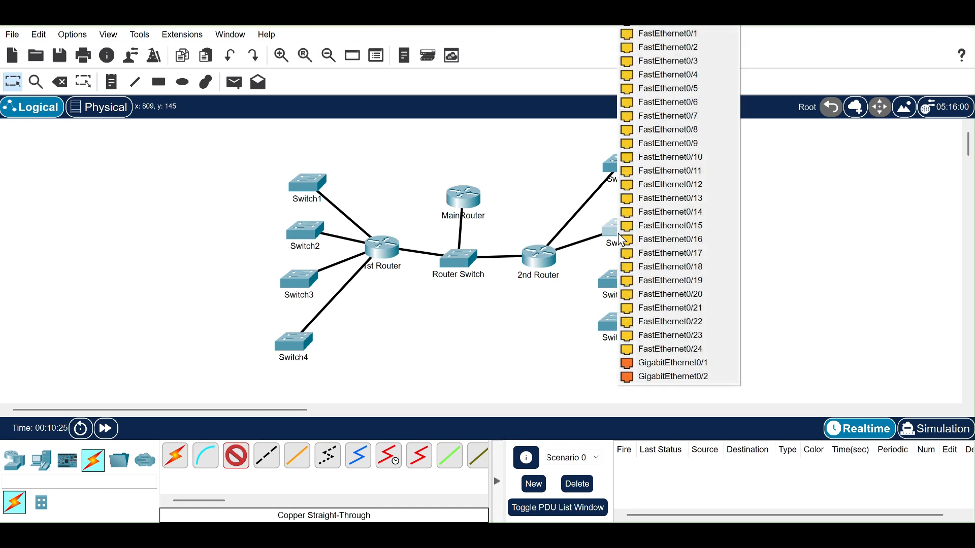
click(627, 364)
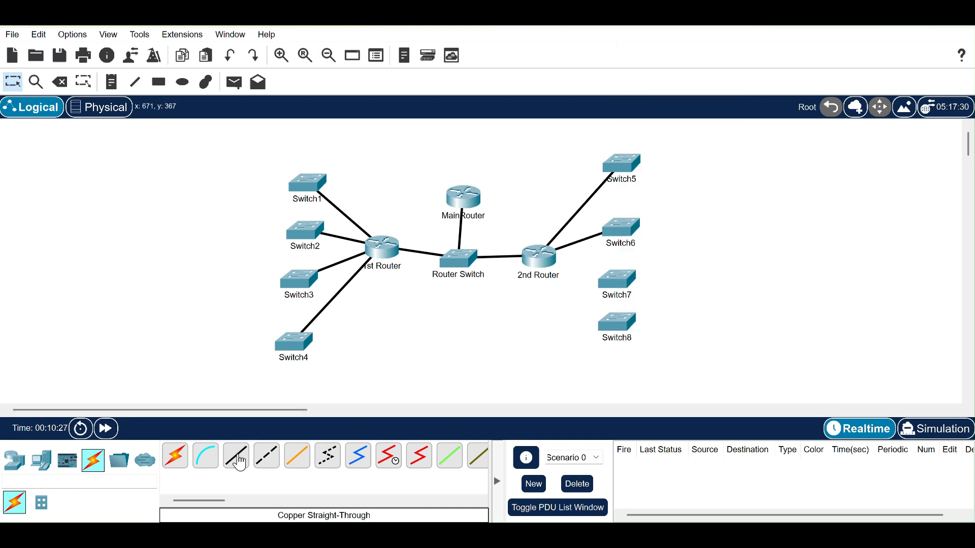
Connect 2nd Router's GigabitEthernet3/0 to Switch7's GigabitEthernet0/1 with a Copper Straight-Through cable
click(539, 263)
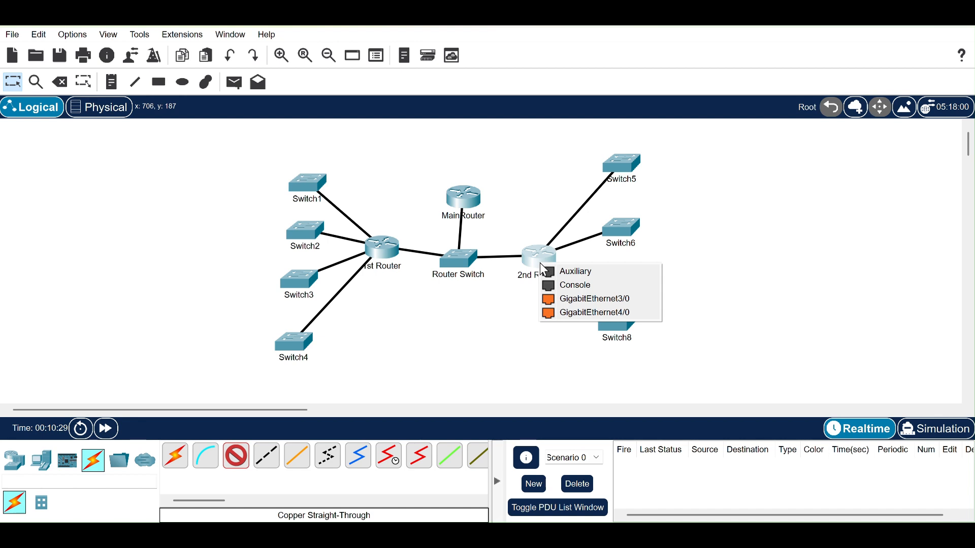
click(549, 304)
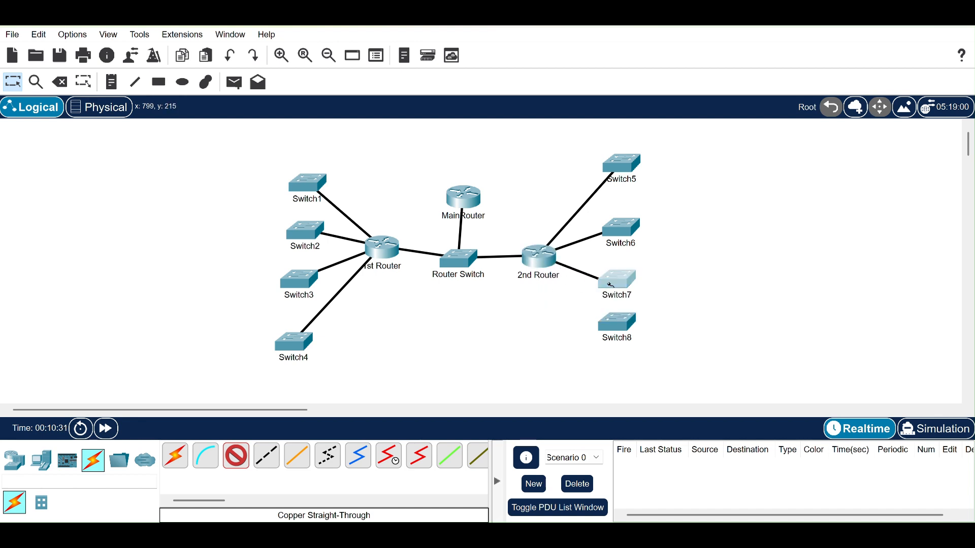
click(609, 284)
click(619, 361)
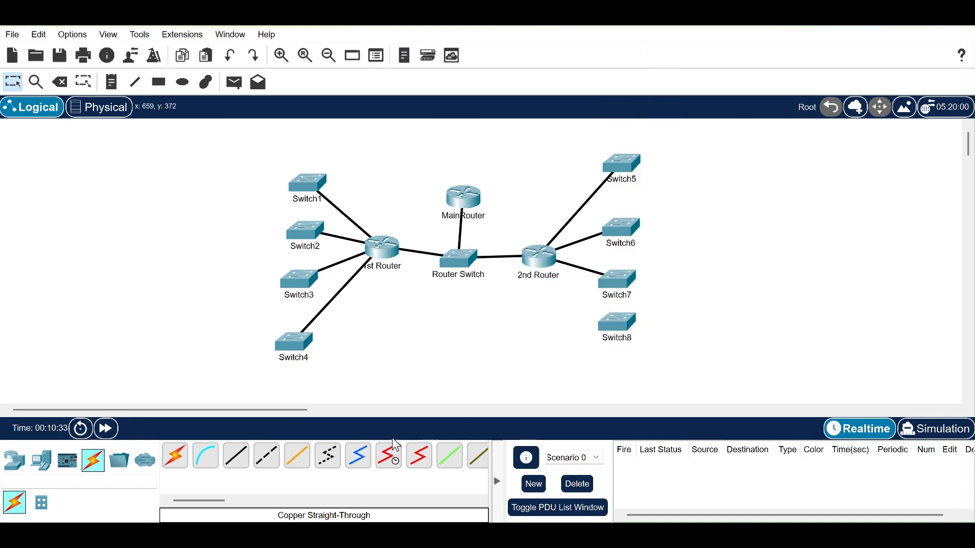
Connect 2nd Router's GigabitEthernet4/0 to Switch8's GigabitEthernet0/1 with a Copper Straight-Through cable
click(236, 455)
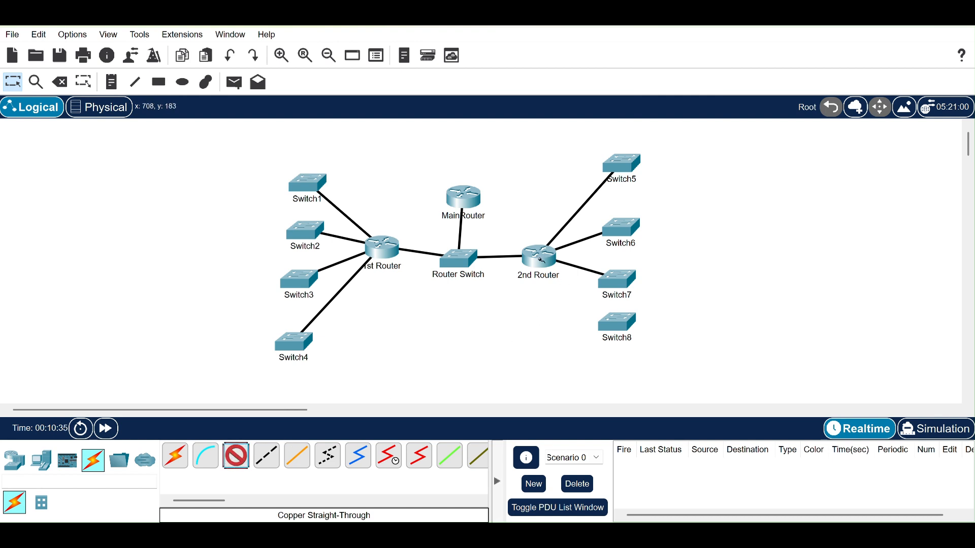
click(541, 260)
click(551, 294)
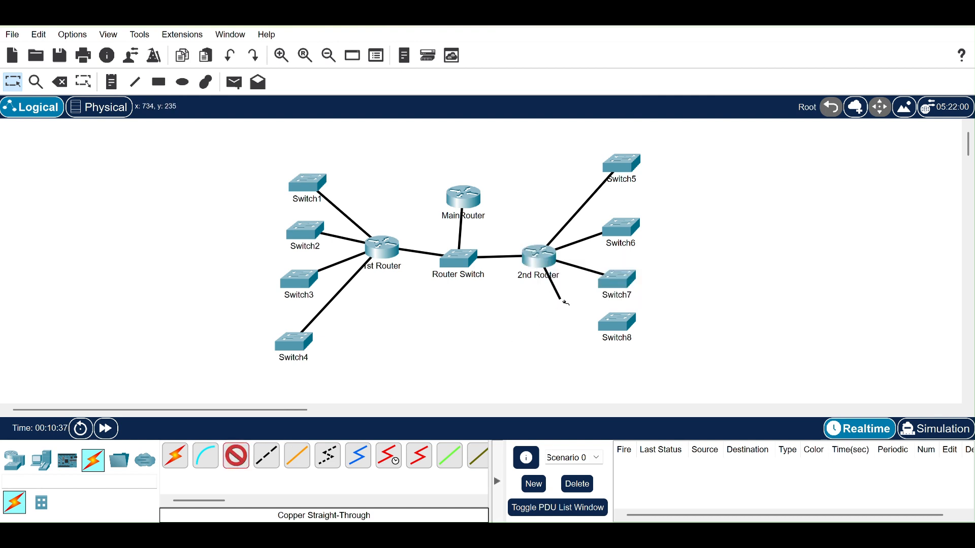
click(608, 321)
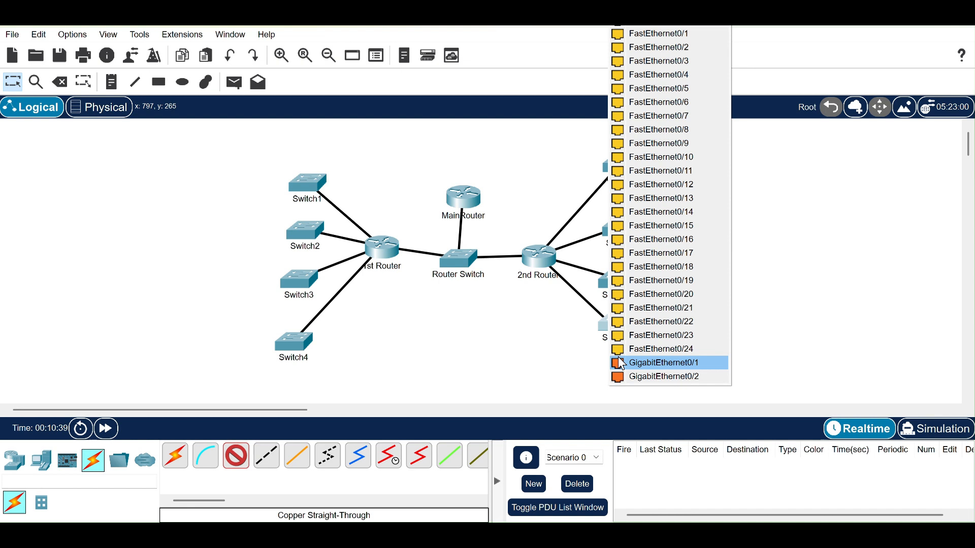
click(621, 362)
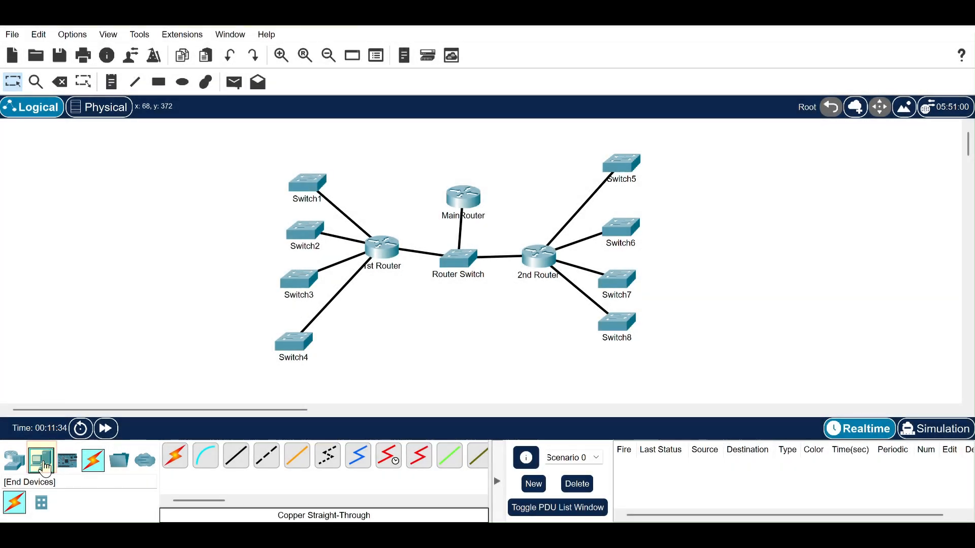
Place three PCs one below the other to the left of Switch1, Switch2 and Switch3
click(43, 463)
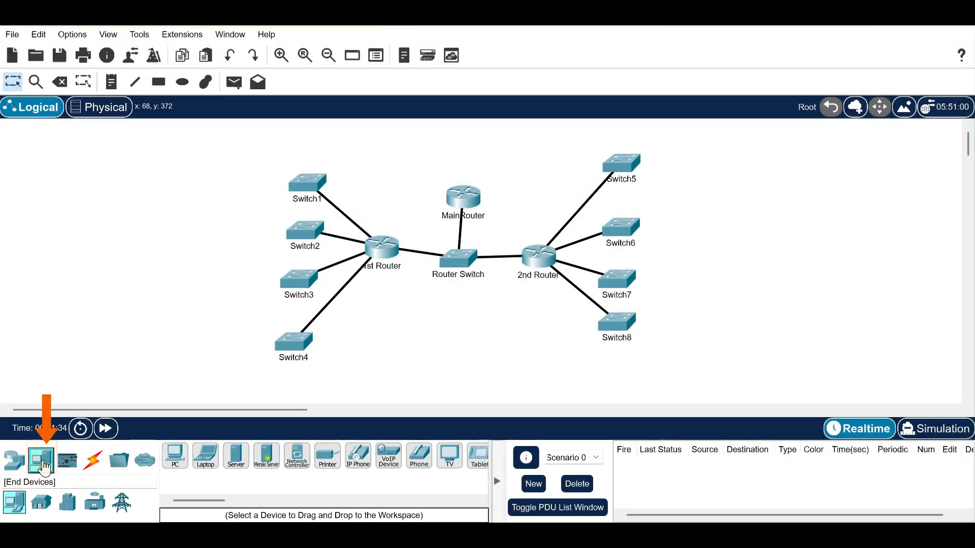
click(176, 455)
click(217, 180)
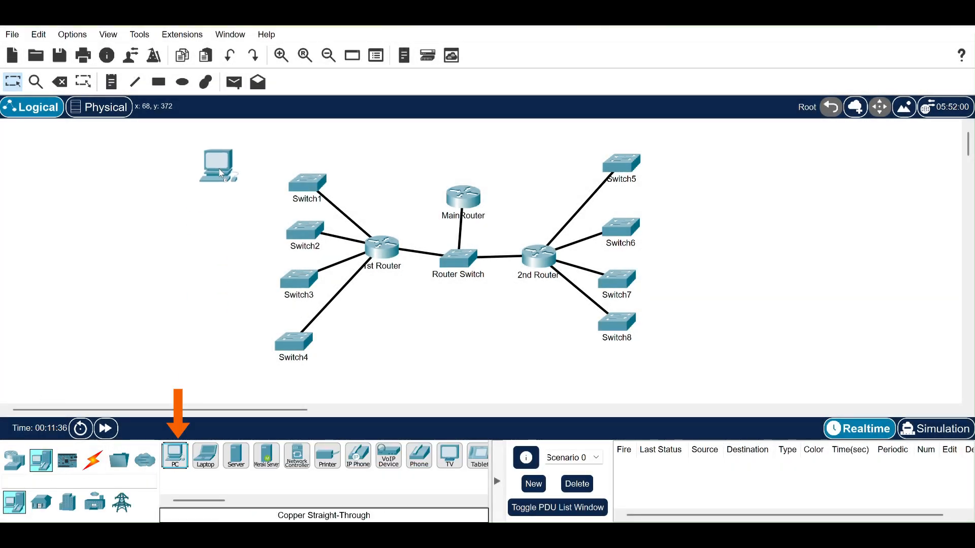
click(175, 455)
click(206, 244)
click(175, 455)
click(212, 307)
drag(212, 307, 212, 287)
click(212, 285)
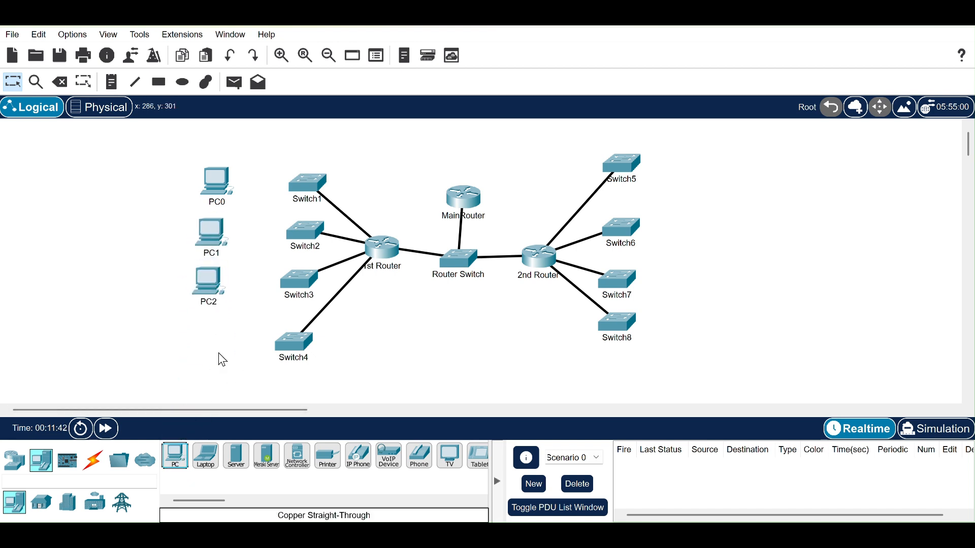
Add two more PCs at the bottom of the left PC column and one PC to the right of Switch5
click(175, 460)
click(208, 333)
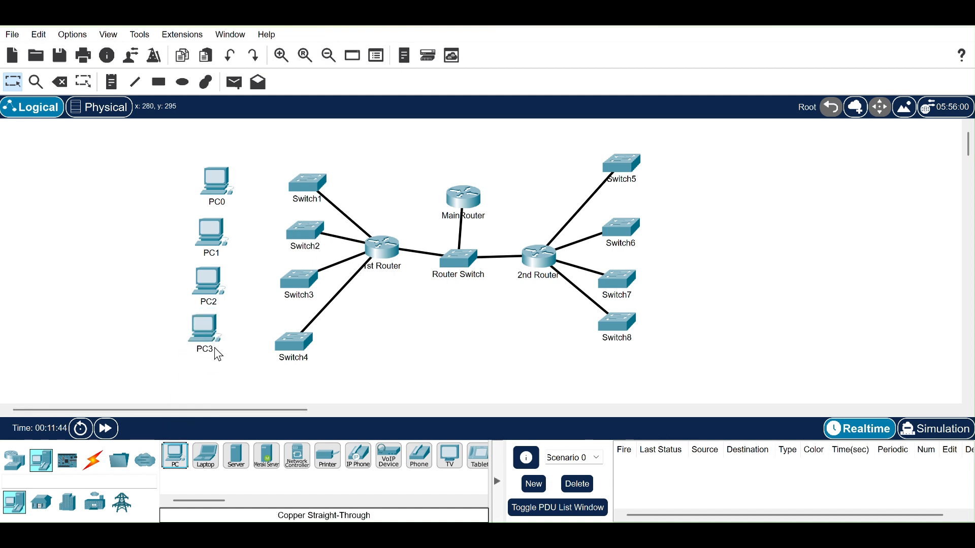
click(200, 378)
click(175, 457)
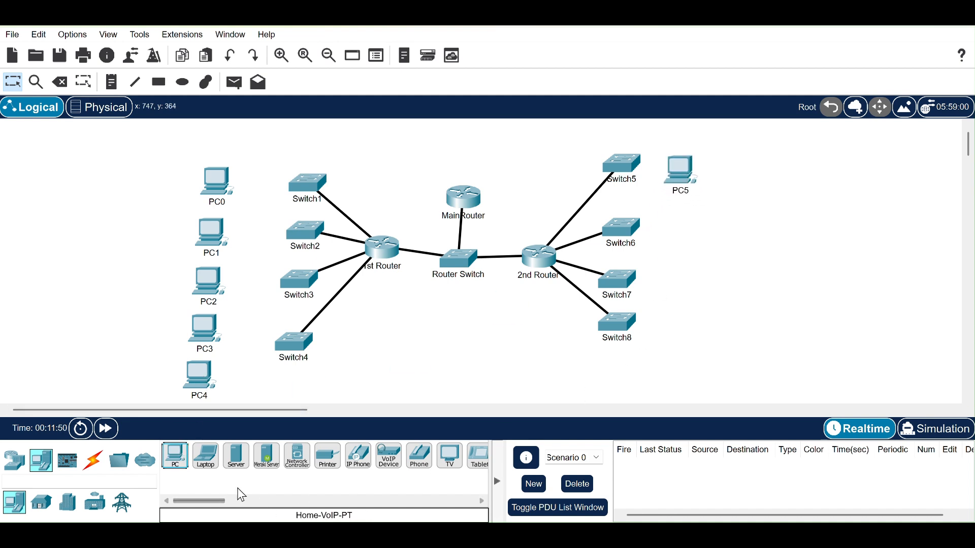
Place one PC to the right of each of Switch6, Switch7 and Switch8, and delete PC0
click(175, 457)
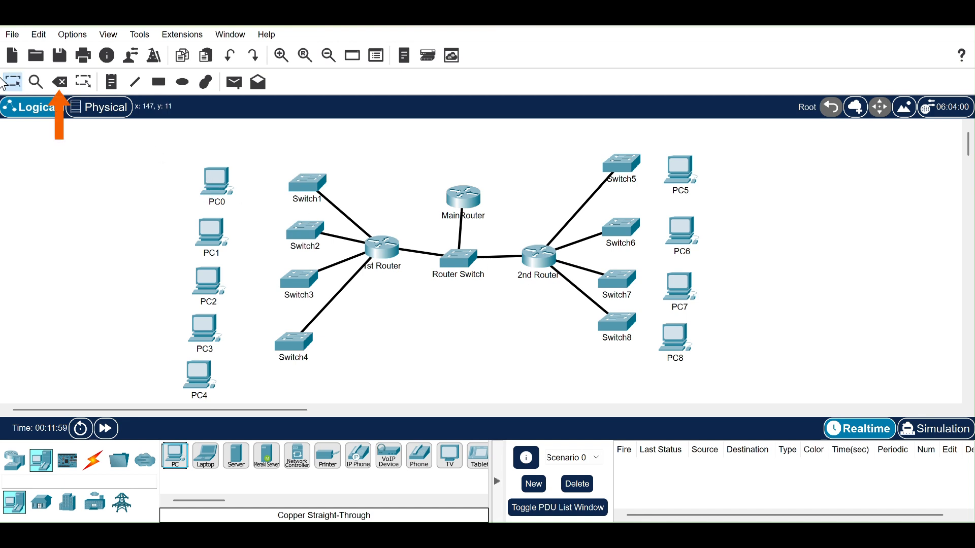
key(Delete)
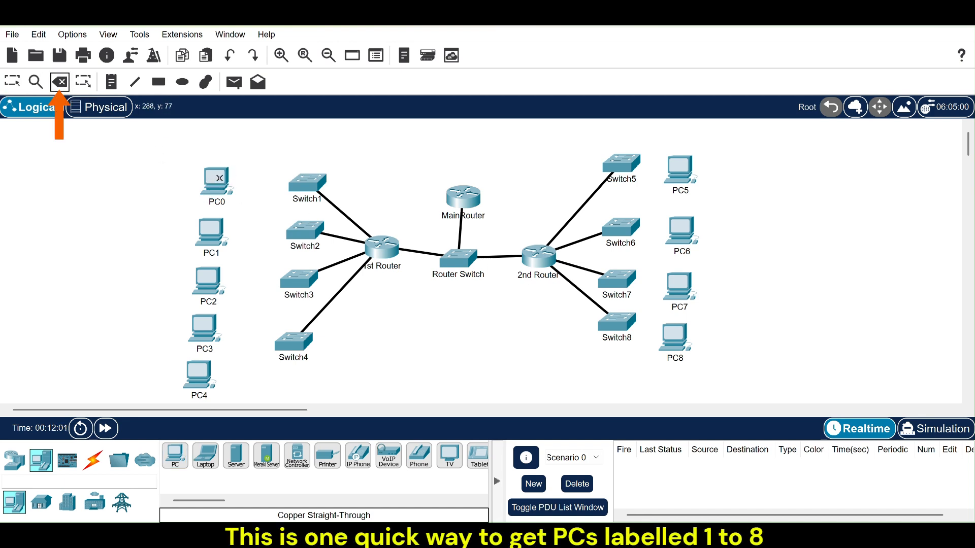
click(218, 178)
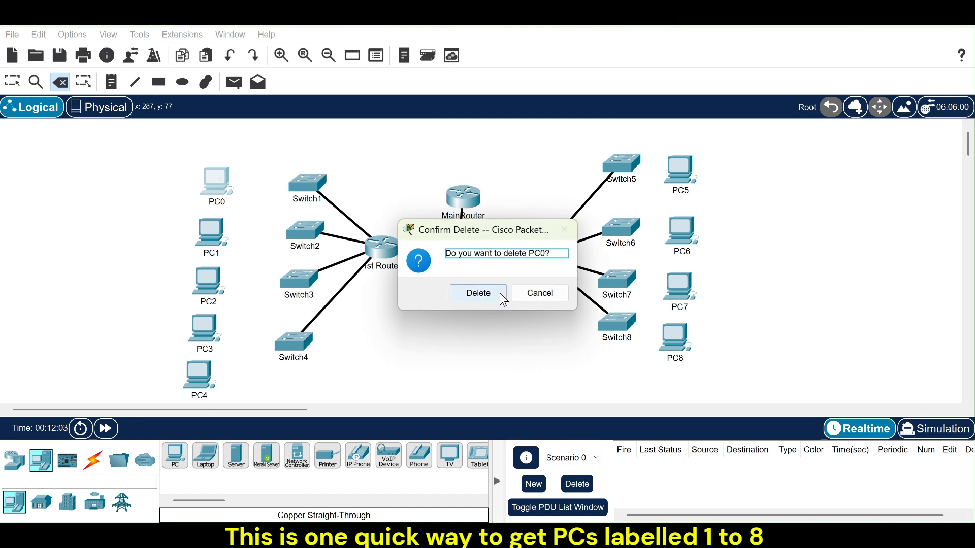
click(496, 292)
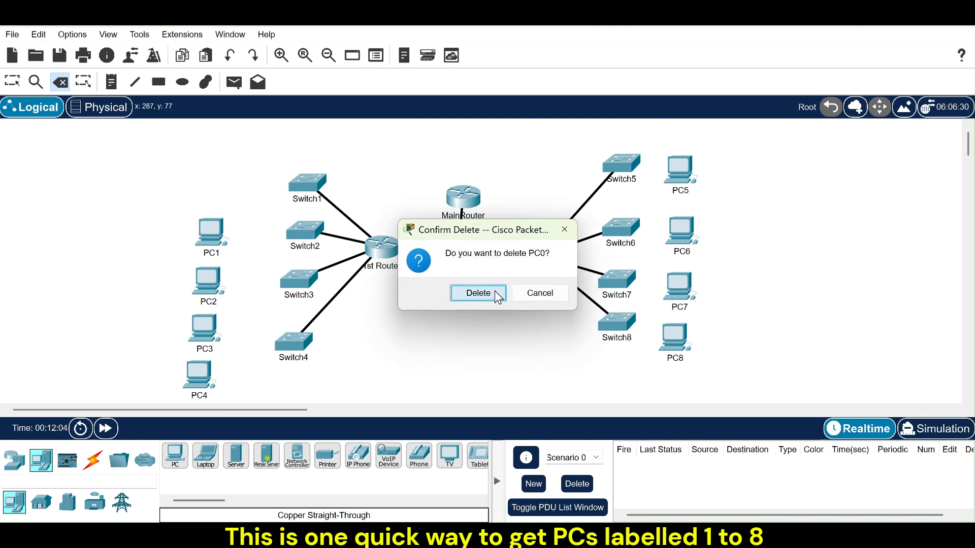
Move PC1, PC2, PC3 and PC4 up so they sit beside Switch1, Switch2, Switch3 and Switch4 respectively
click(13, 80)
drag(201, 227, 210, 183)
drag(205, 304, 211, 234)
drag(204, 331, 206, 279)
drag(199, 377, 208, 335)
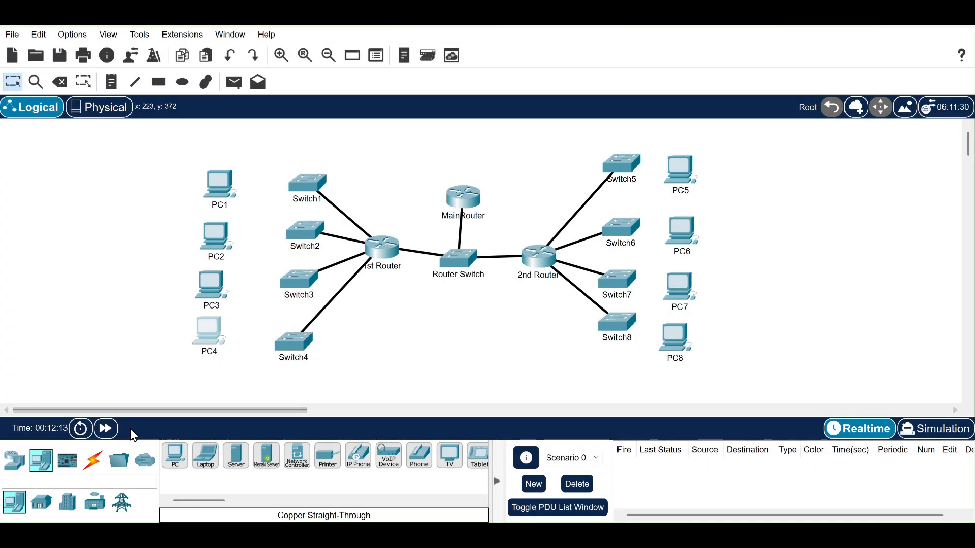
Connect PC1's FastEthernet0 to Switch1's FastEthernet0/1 with a Copper Straight-Through cable
click(93, 460)
click(246, 465)
click(215, 187)
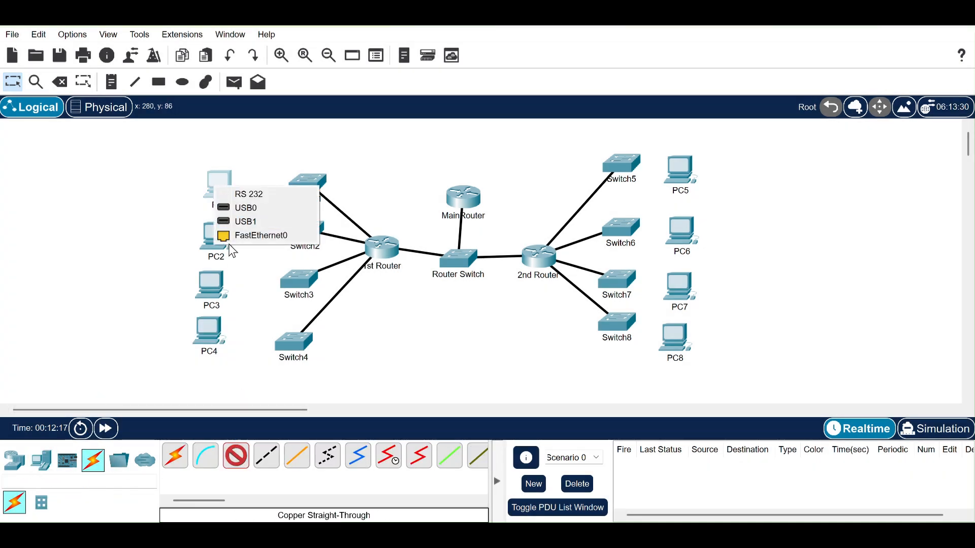
click(254, 236)
click(305, 184)
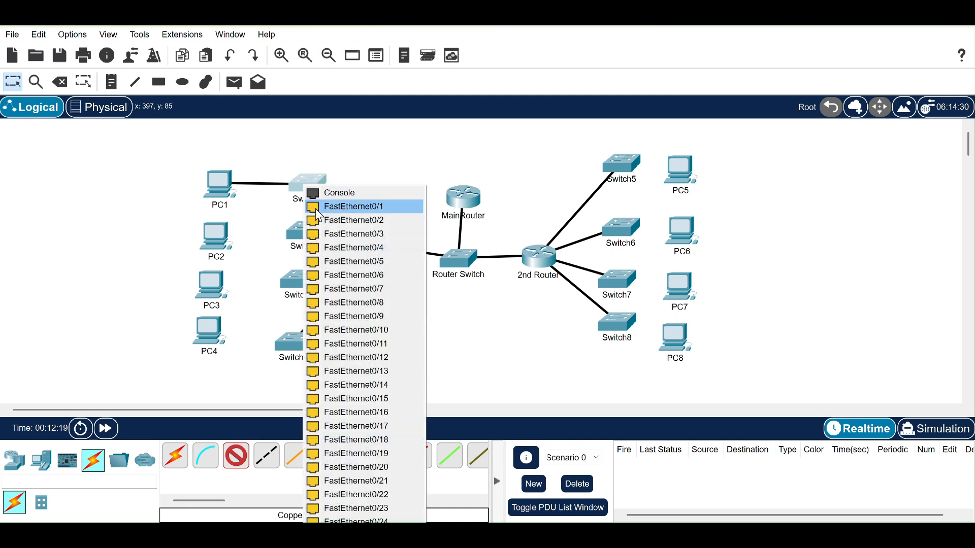
click(330, 205)
Connect PC2's FastEthernet0 to Switch2's FastEthernet0/1 with a Copper Straight-Through cable
click(237, 456)
click(222, 243)
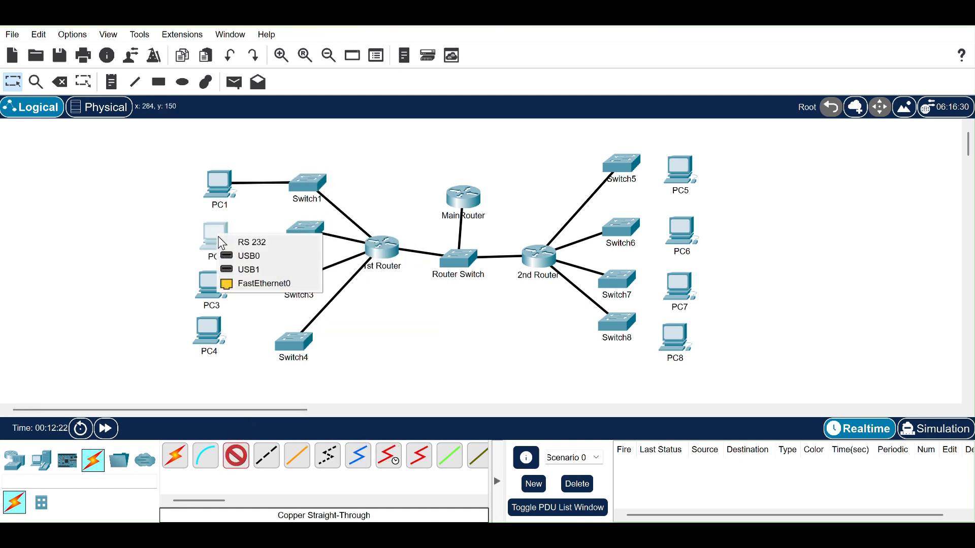
click(238, 284)
click(298, 236)
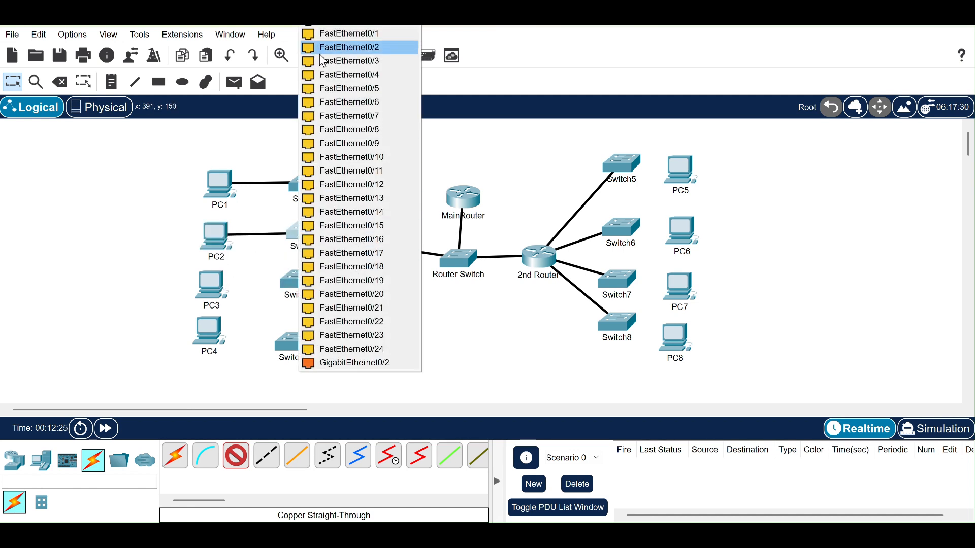
click(317, 34)
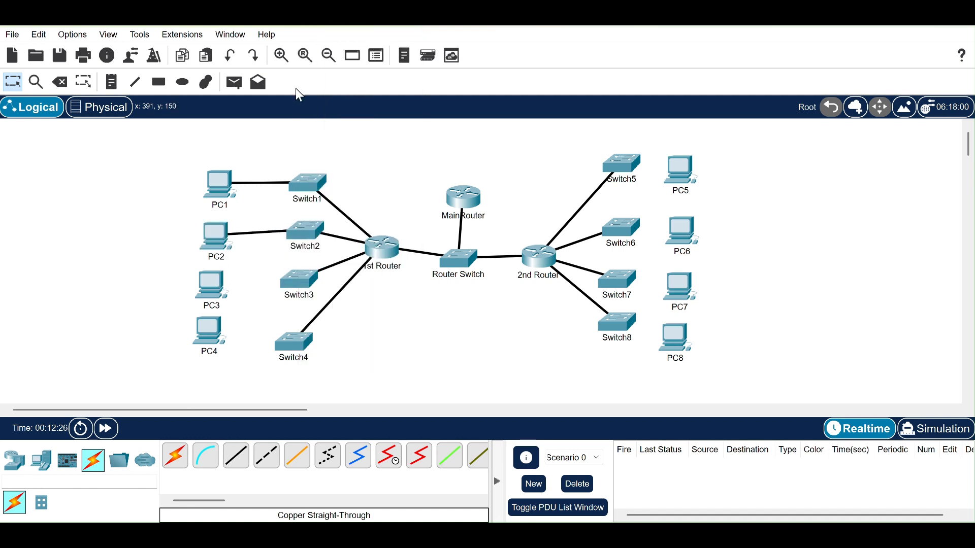
Connect PC3's FastEthernet0 to Switch3's FastEthernet0/1 with a Copper Straight-Through cable
click(243, 466)
click(216, 283)
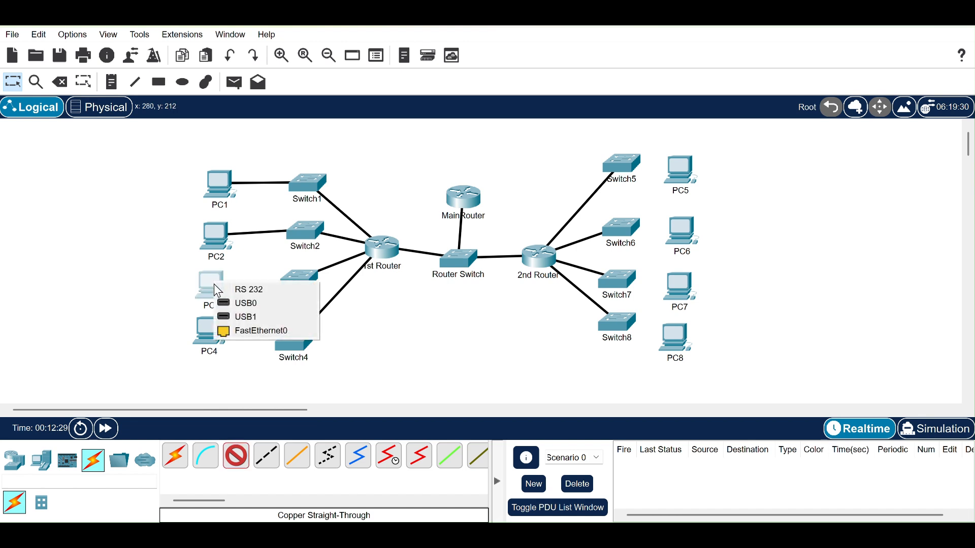
click(227, 332)
click(297, 280)
click(319, 36)
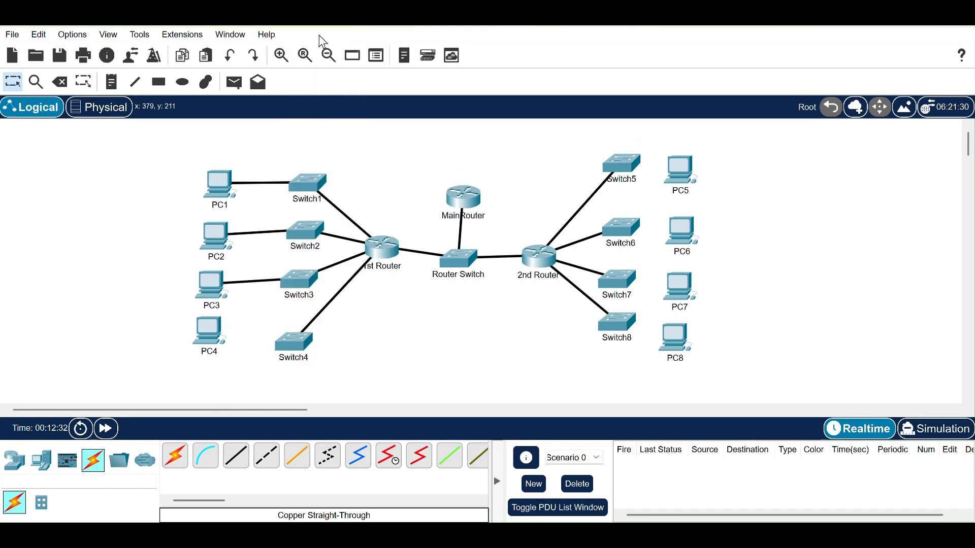
Connect PC4's FastEthernet0 to Switch4's FastEthernet0/1 with a Copper Straight-Through cable
click(246, 464)
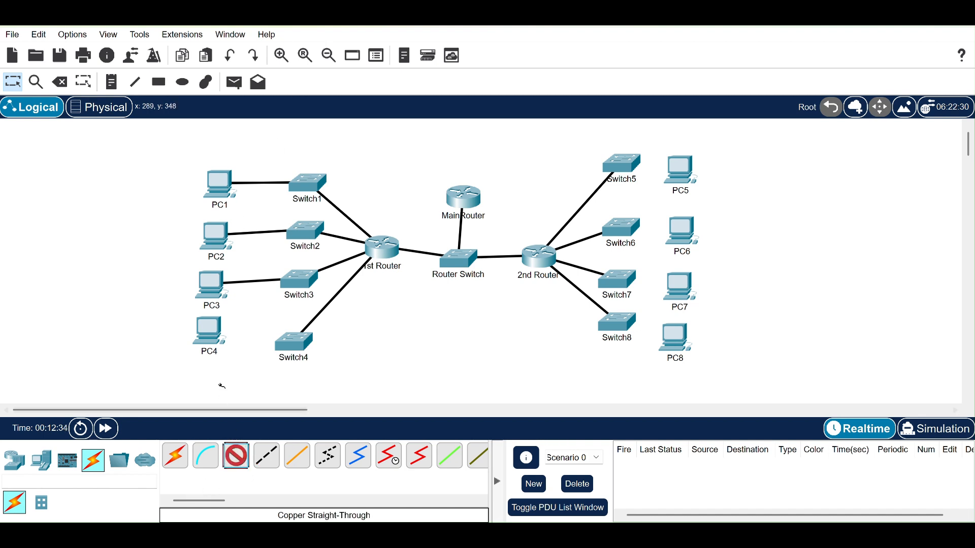
click(209, 326)
click(259, 374)
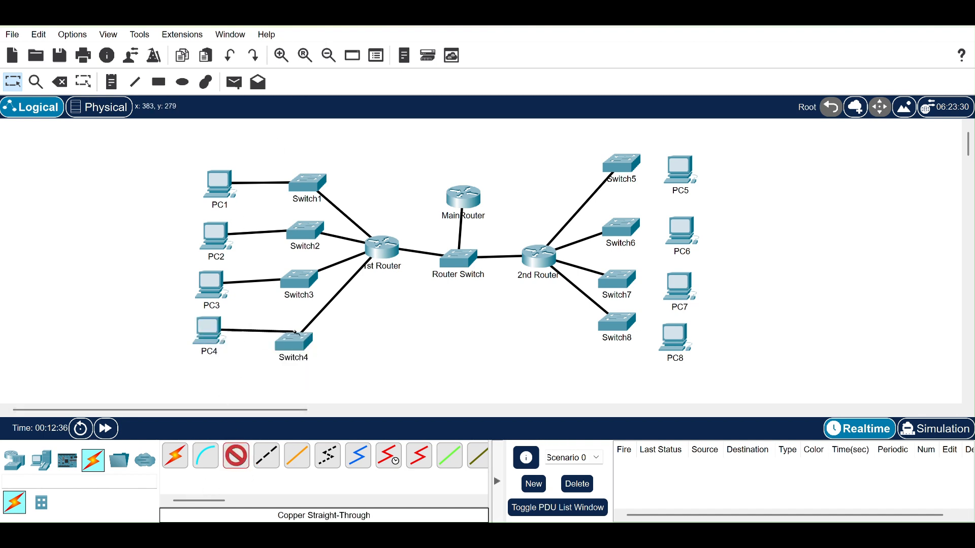
click(293, 347)
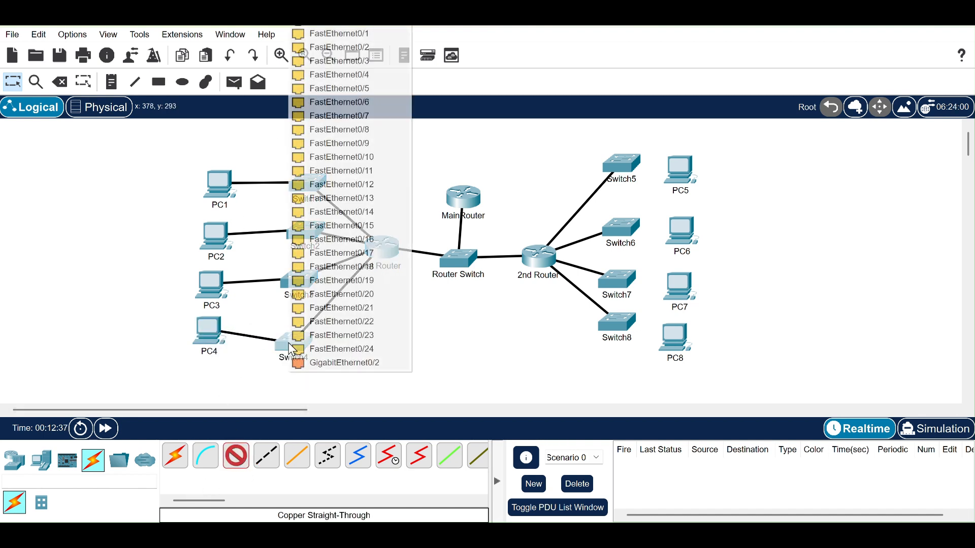
click(355, 38)
Connect Switch5's FastEthernet0/1 to PC5's FastEthernet0 with a Copper Straight-Through cable
click(242, 459)
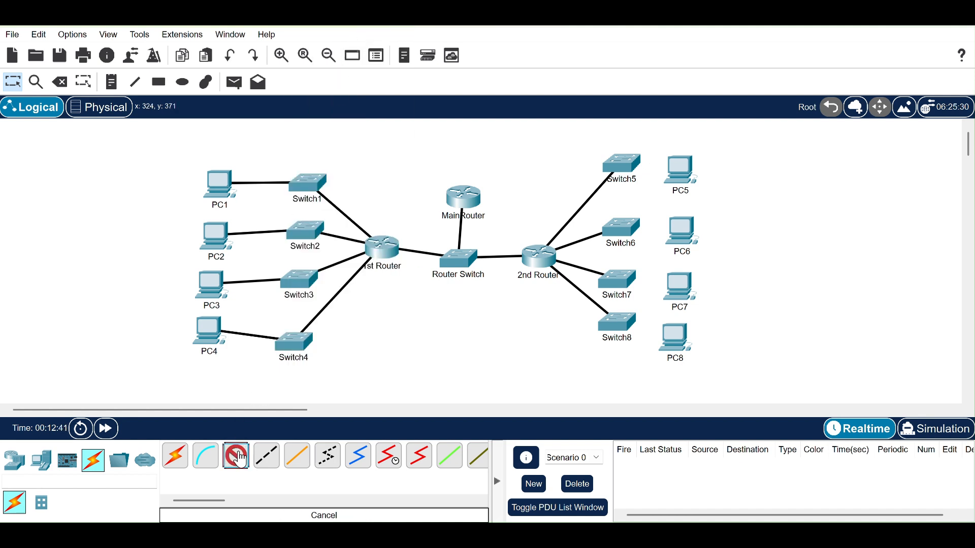
click(624, 164)
click(634, 185)
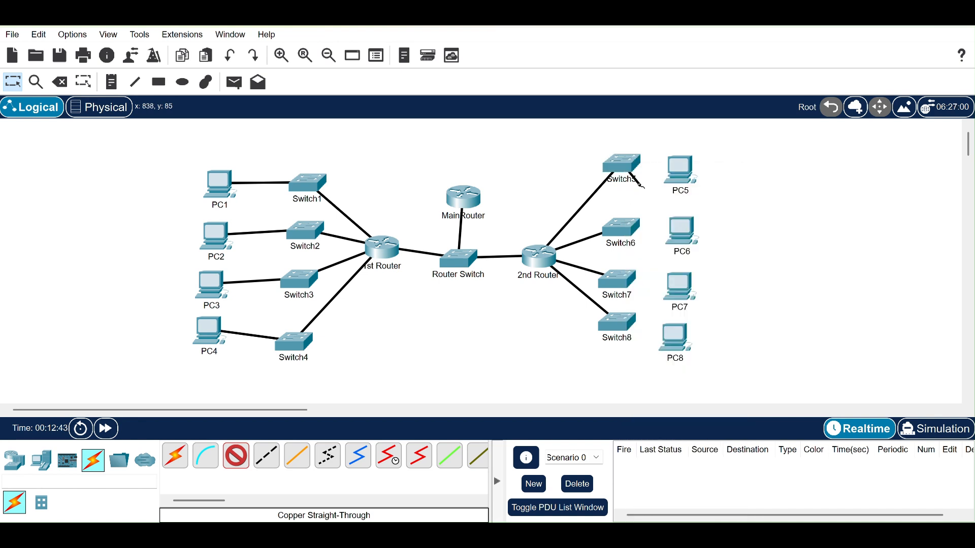
click(681, 170)
click(688, 215)
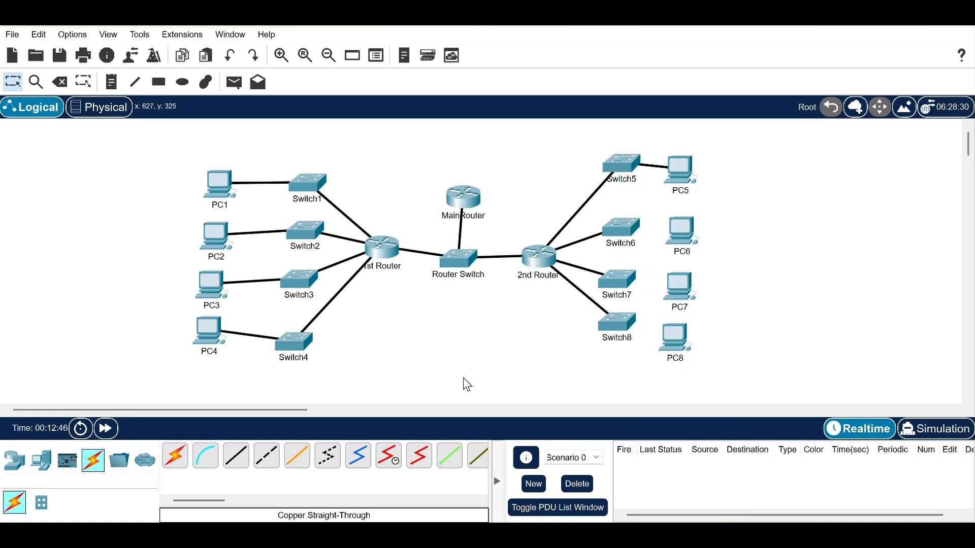
Connect Switch6's FastEthernet0/1 to PC6's FastEthernet0 with a Copper Straight-Through cable
click(236, 456)
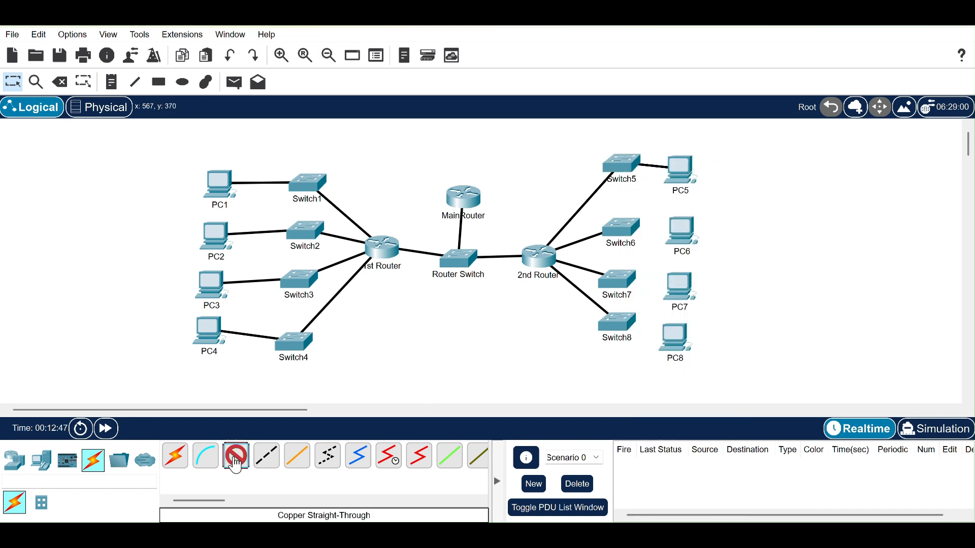
click(628, 223)
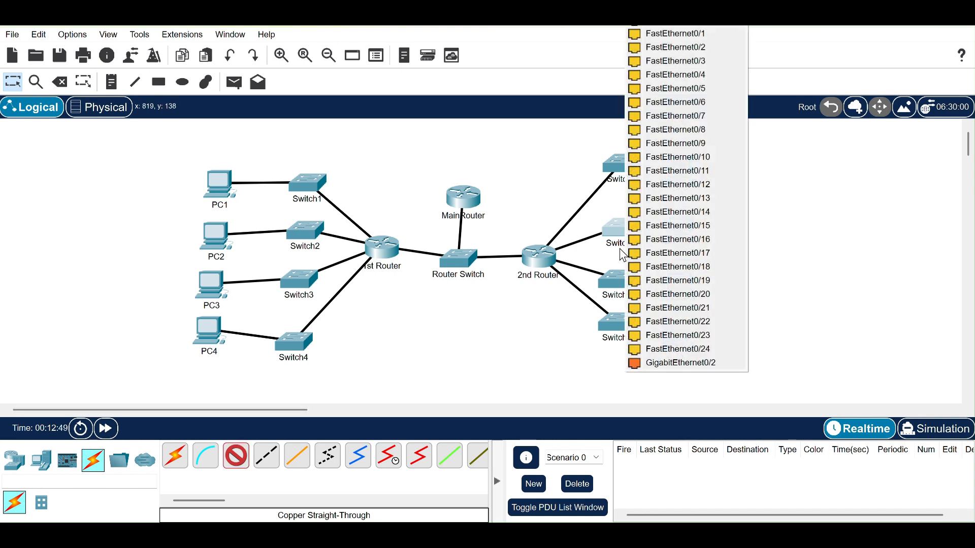
click(641, 33)
click(685, 236)
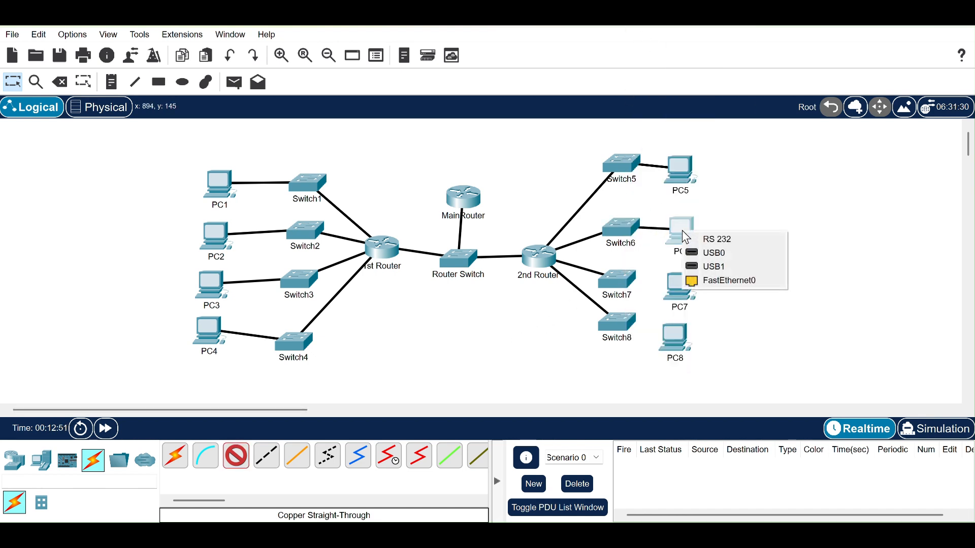
click(691, 279)
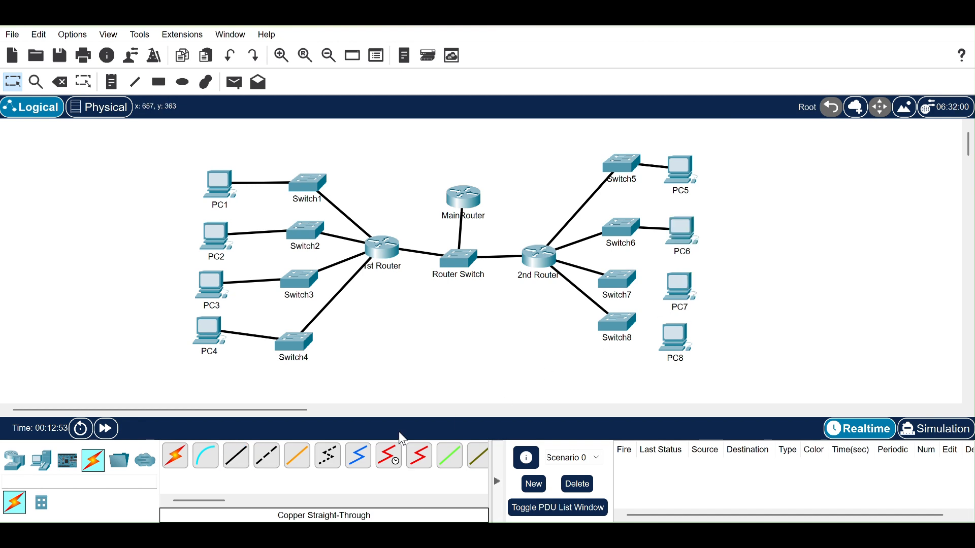
Connect Switch7's FastEthernet0/1 to PC7's FastEthernet0 with a Copper Straight-Through cable
click(241, 466)
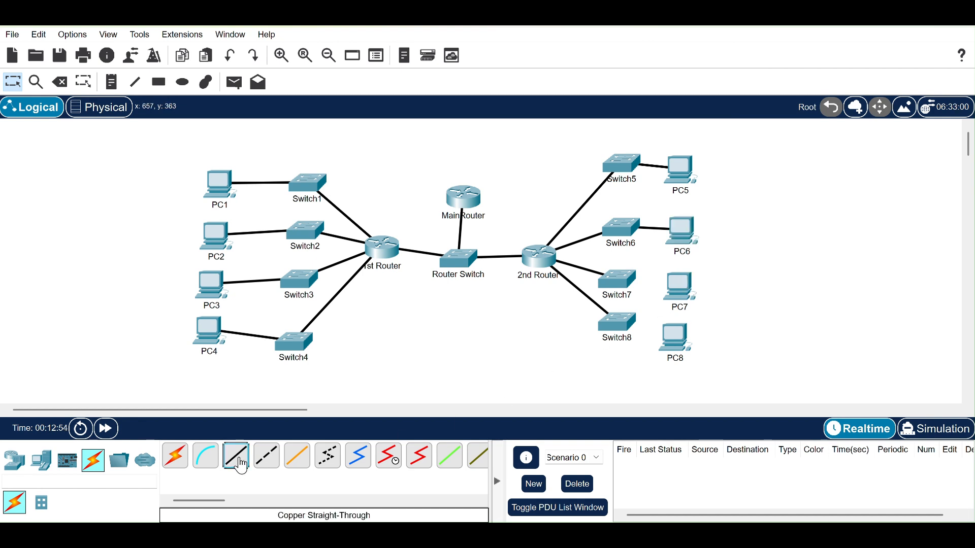
click(620, 278)
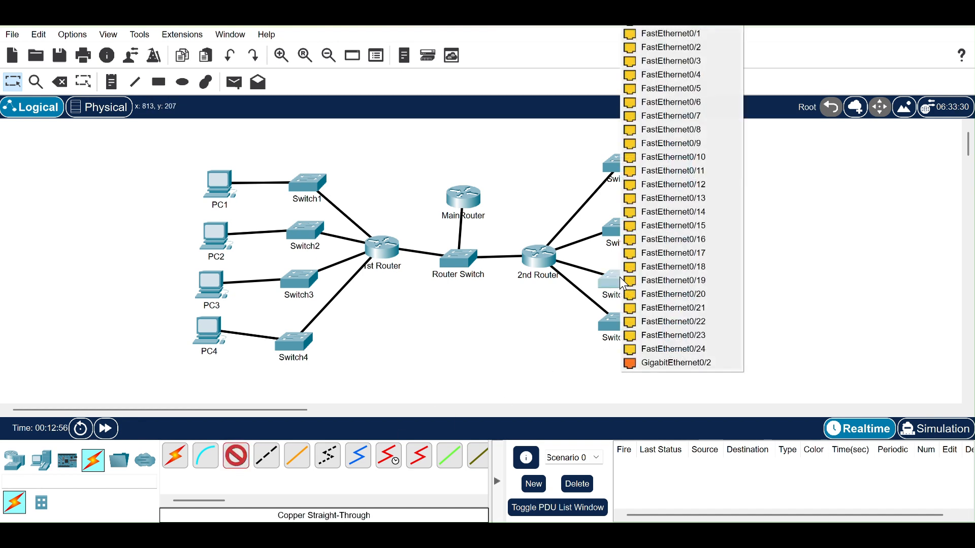
click(642, 35)
click(676, 284)
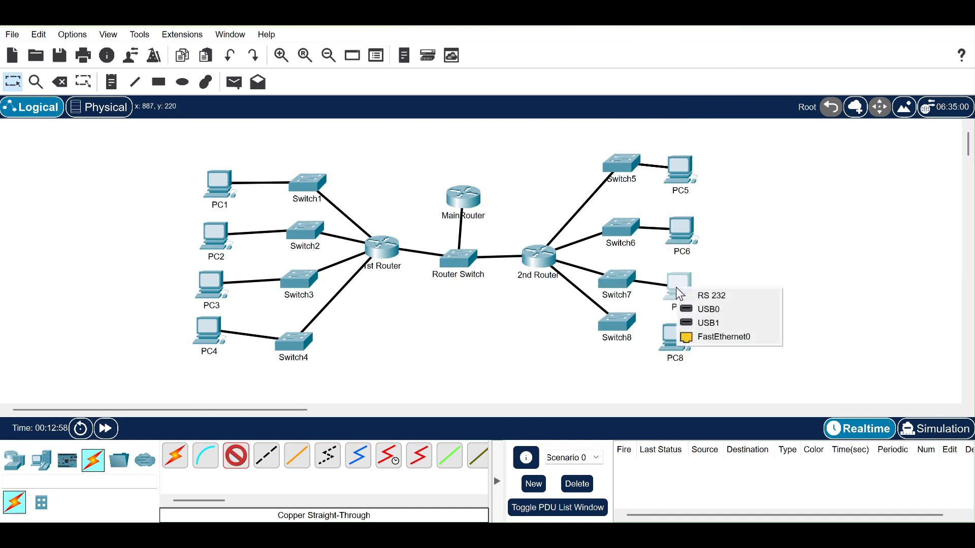
click(690, 336)
Connect Switch8's FastEthernet0/1 to PC8's FastEthernet0 with a Copper Straight-Through cable
click(245, 464)
click(615, 325)
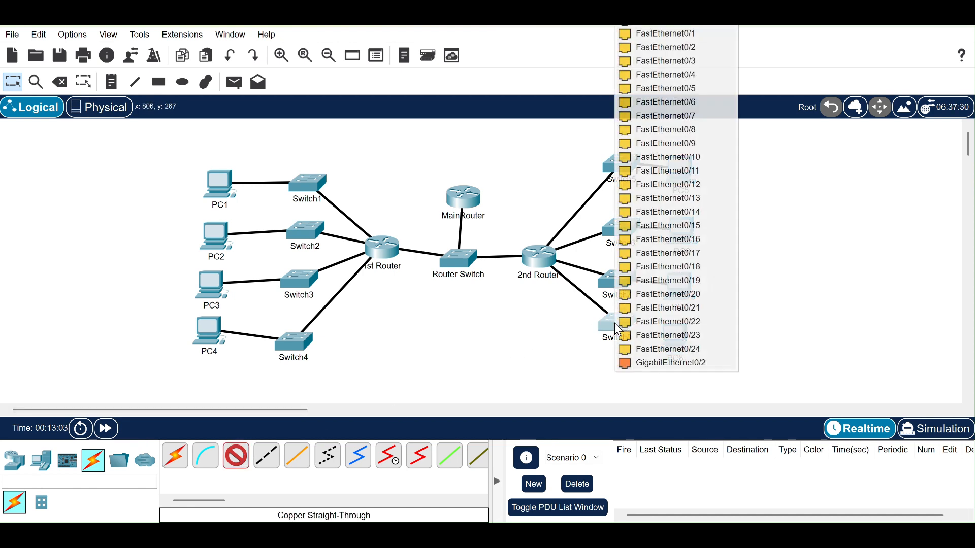
click(644, 33)
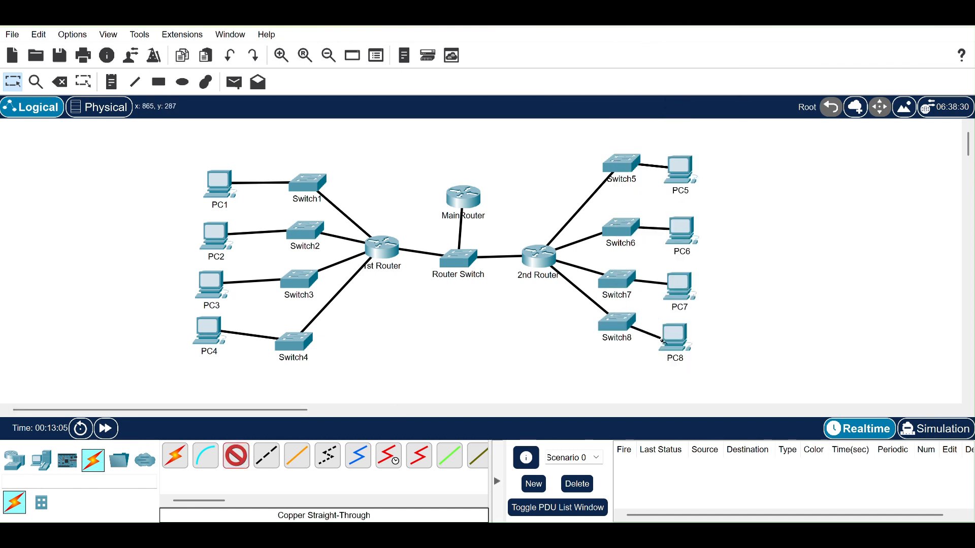
click(660, 336)
click(682, 380)
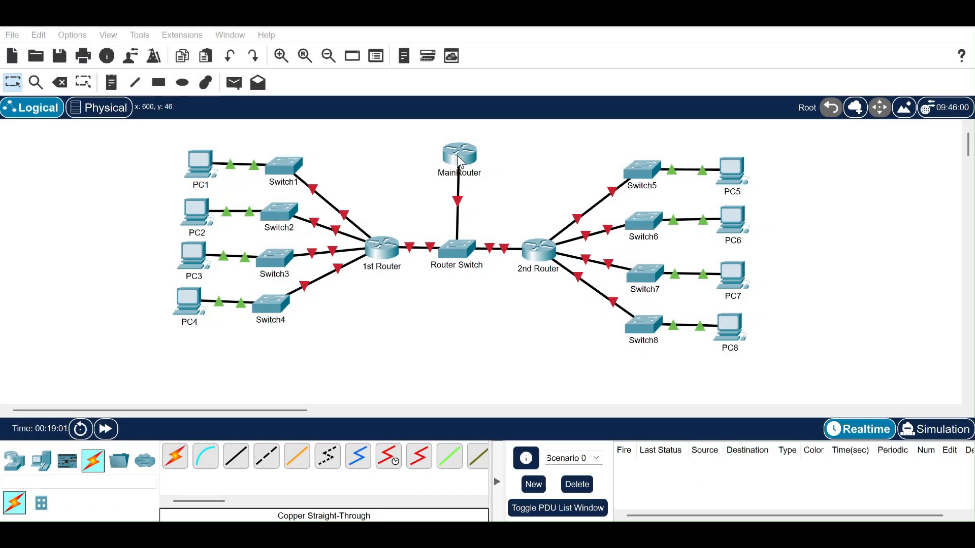
Configure MainRouter's GigabitEthernet0/0 with IPv4 address 10.0.0.3 and subnet mask 255.255.255.248, and turn the port on
click(461, 163)
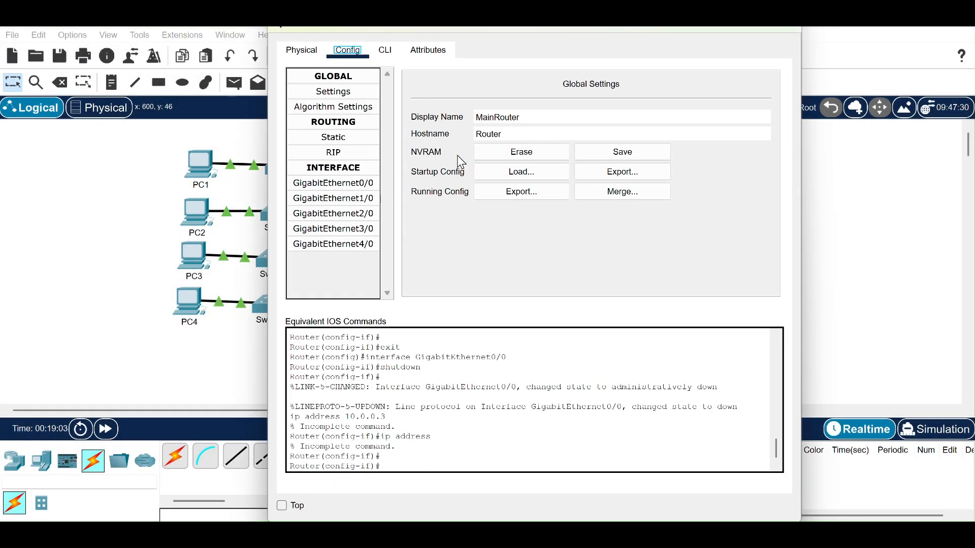
click(347, 187)
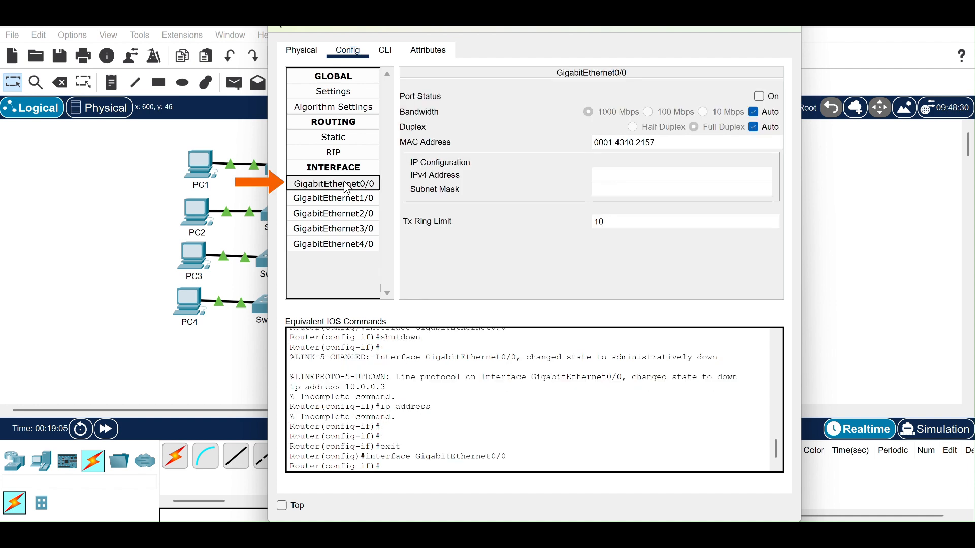
click(609, 172)
text(10.0.0.3)
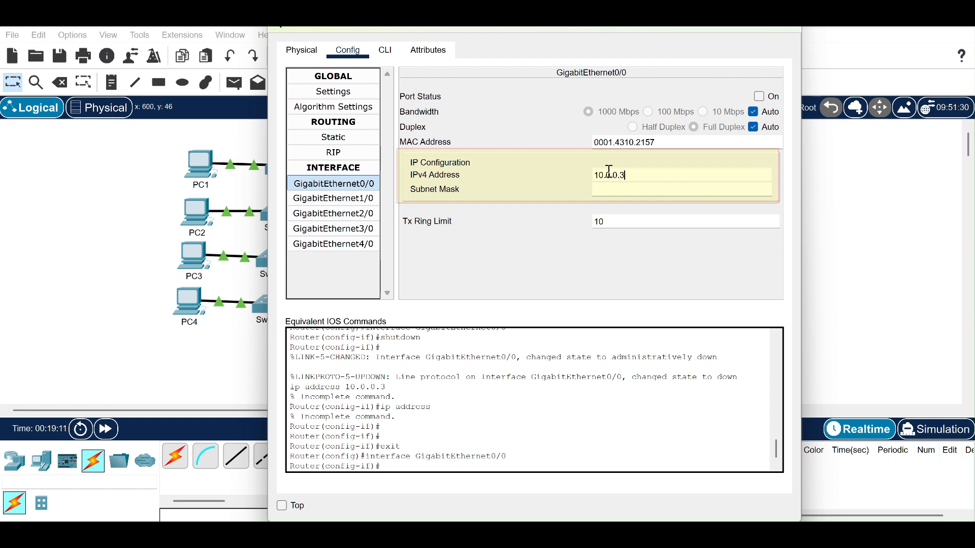
click(629, 189)
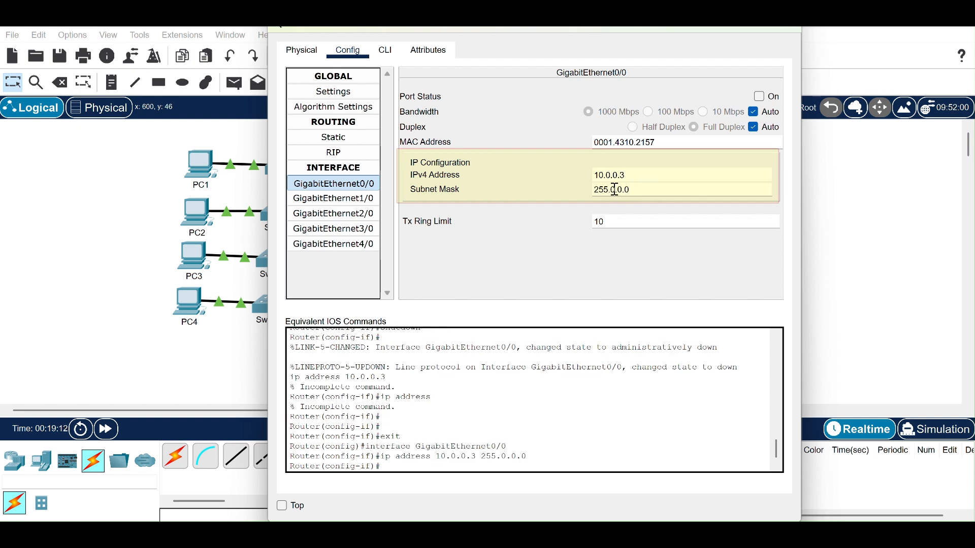
drag(614, 191, 661, 197)
text(255.255)
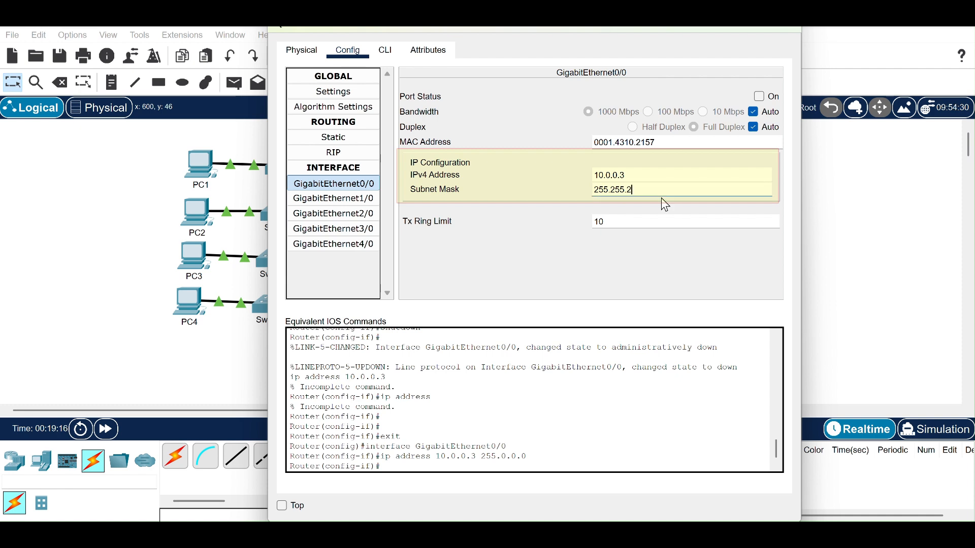
text(48)
click(759, 97)
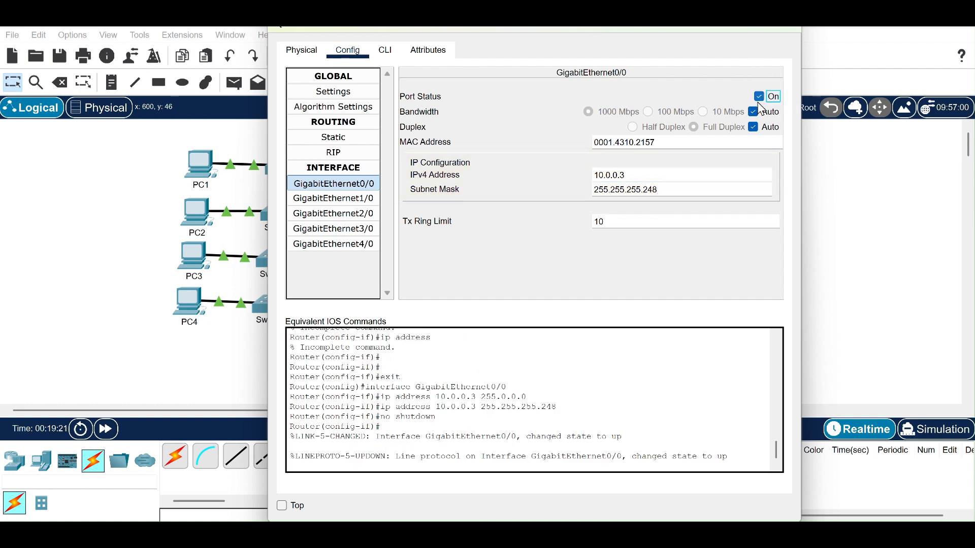
click(784, 31)
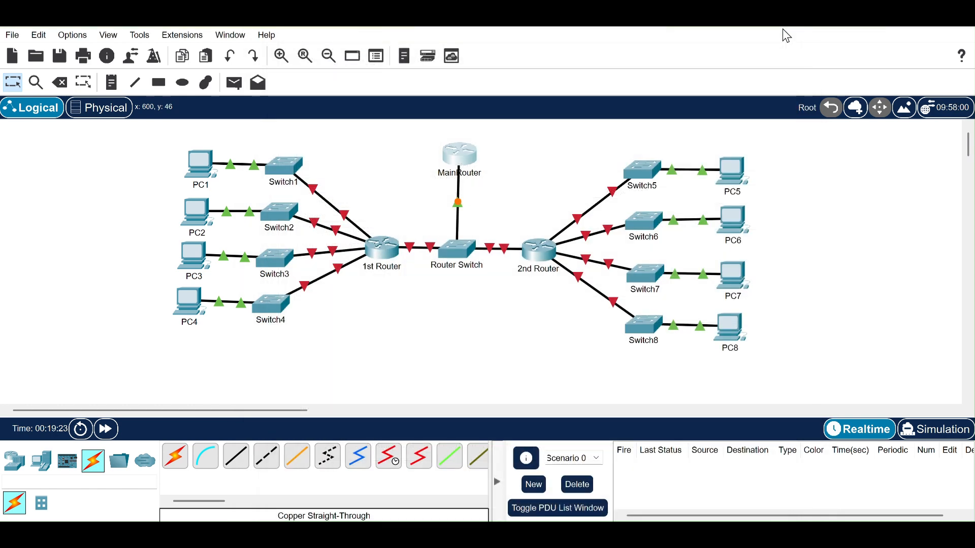
Configure 1st Router's GigabitEthernet0/0 with IPv4 address 10.0.0.1 and subnet mask 255.255.255.248, and turn the port on
click(394, 253)
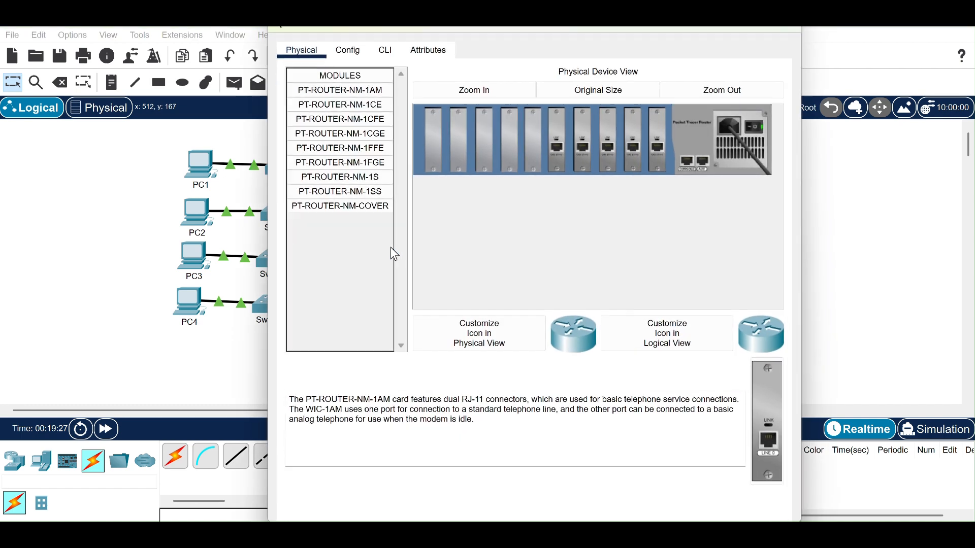
click(348, 51)
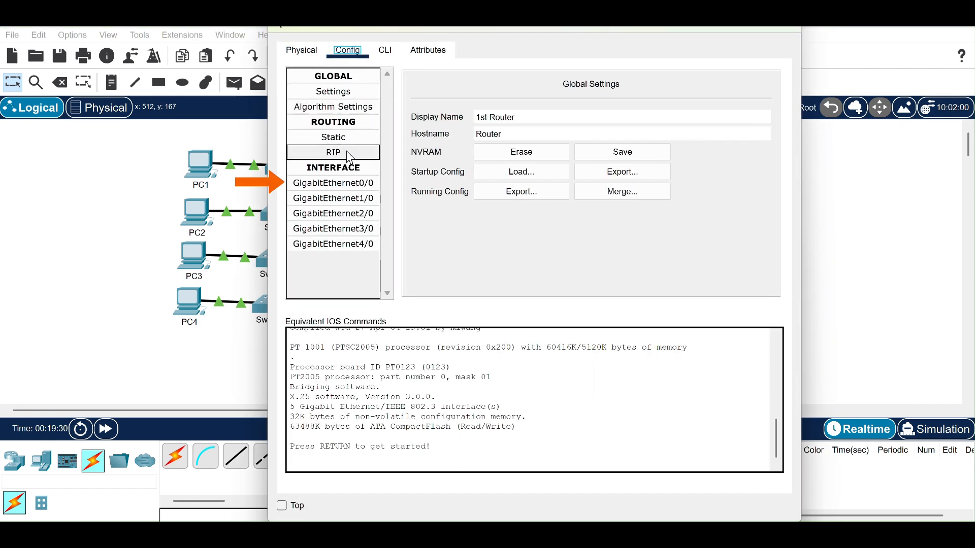
click(354, 187)
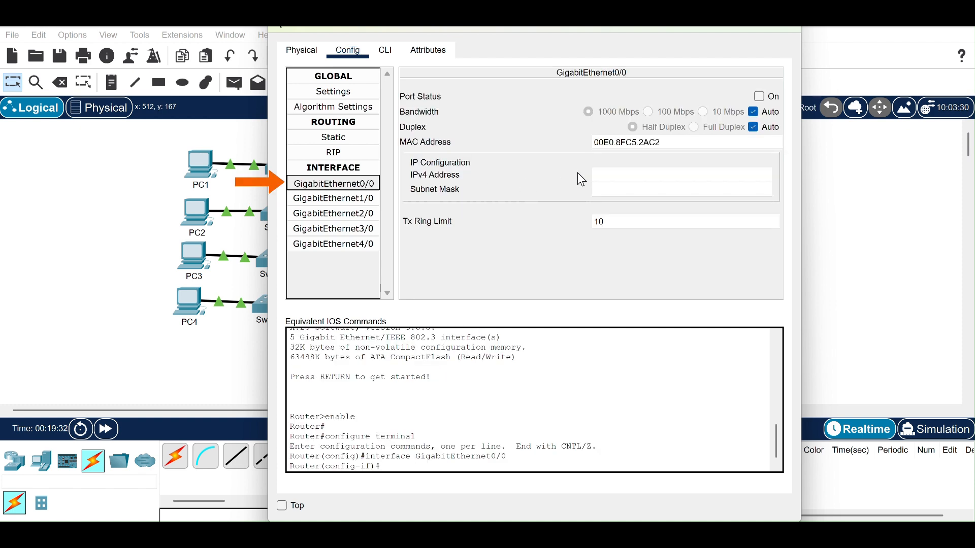
click(622, 172)
text(10.)
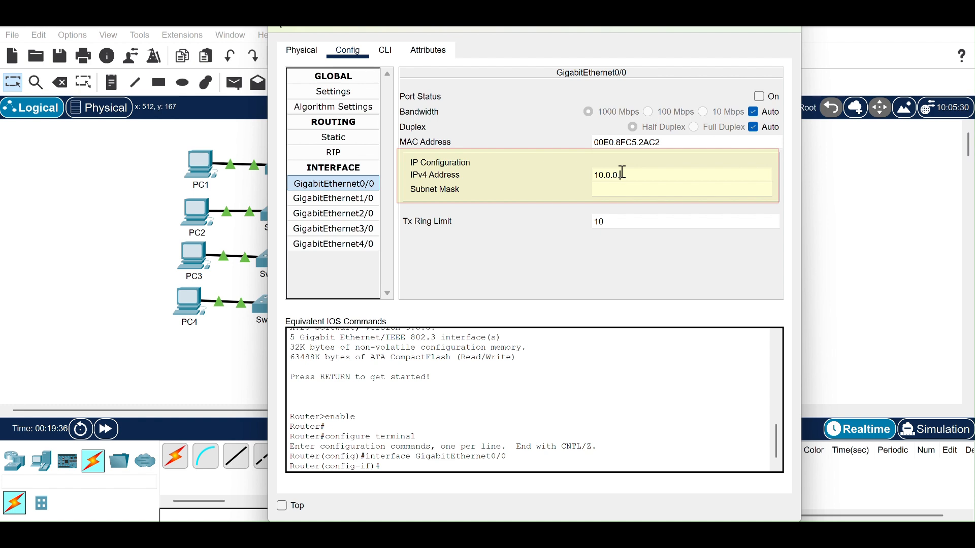
text(0.0.1)
click(657, 190)
drag(611, 192, 682, 189)
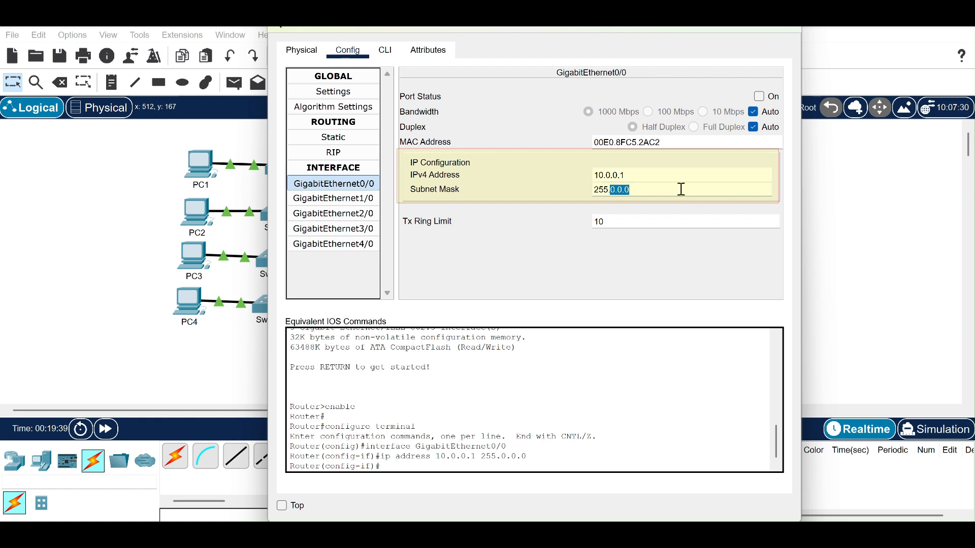
text(255.)
click(759, 96)
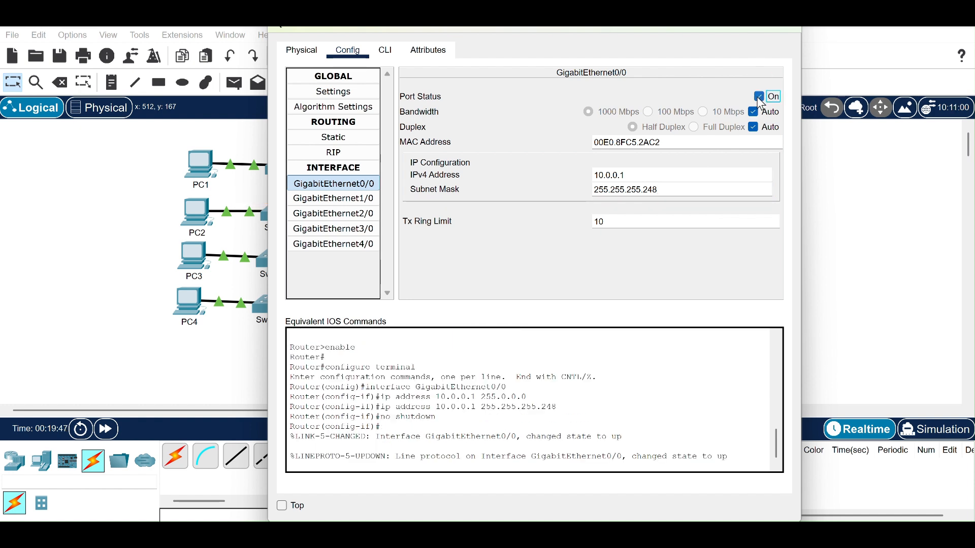
Configure 1st Router's GigabitEthernet1/0 with IPv4 address 192.168.1.1 and subnet mask 255.255.255.0, and turn the port on
click(360, 200)
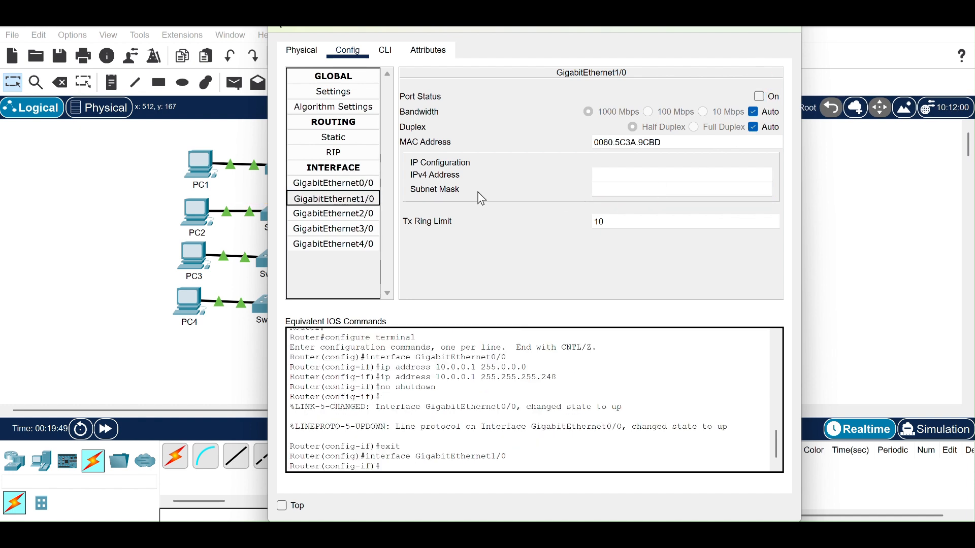
click(622, 173)
text(19)
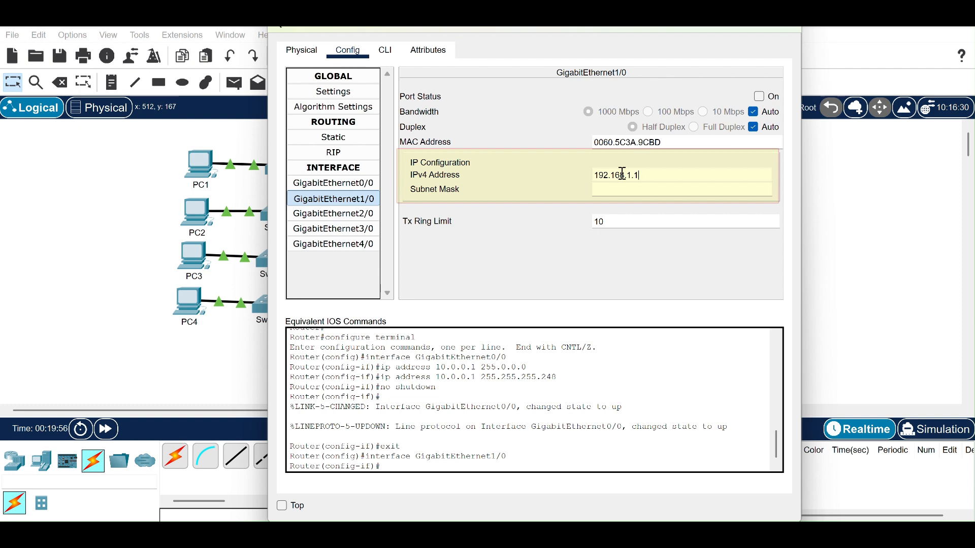
text(2.168.1.1)
click(685, 189)
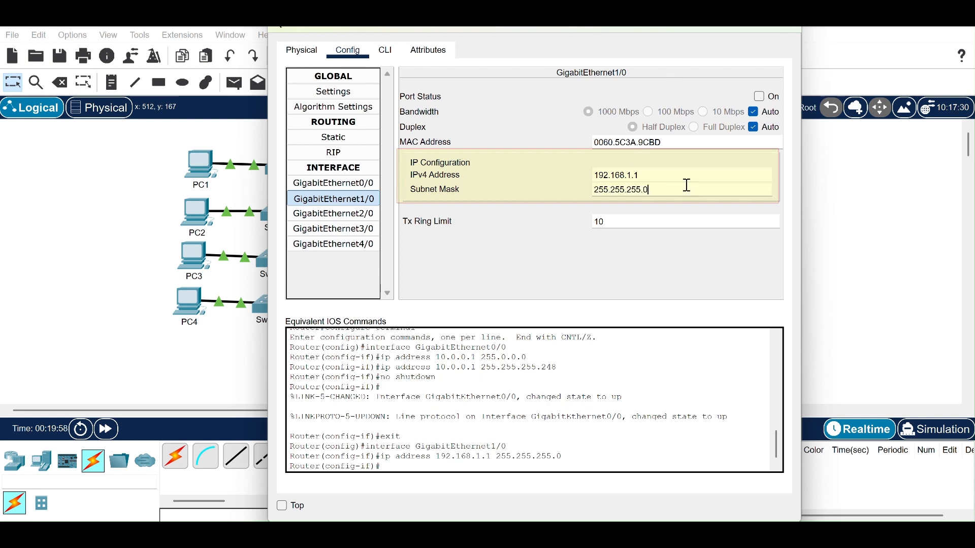
click(759, 97)
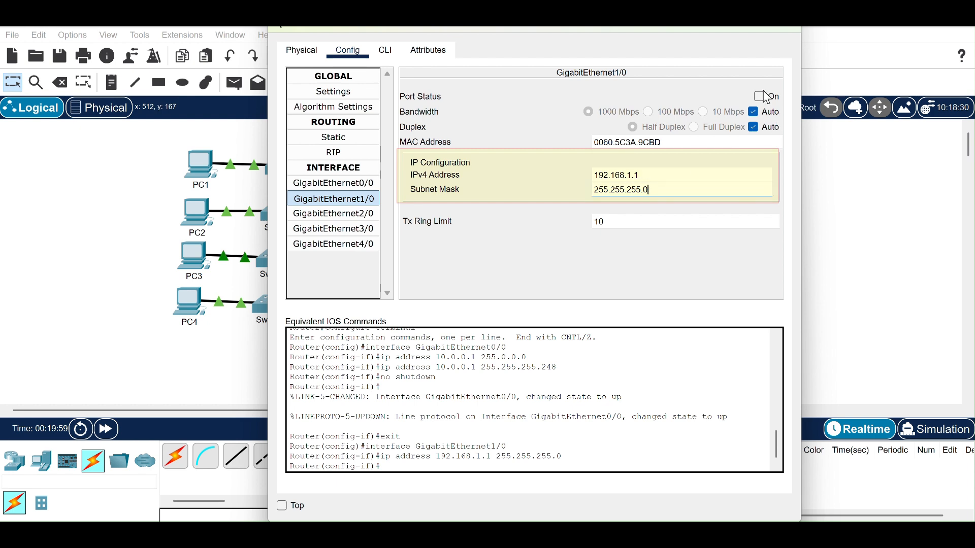
click(760, 96)
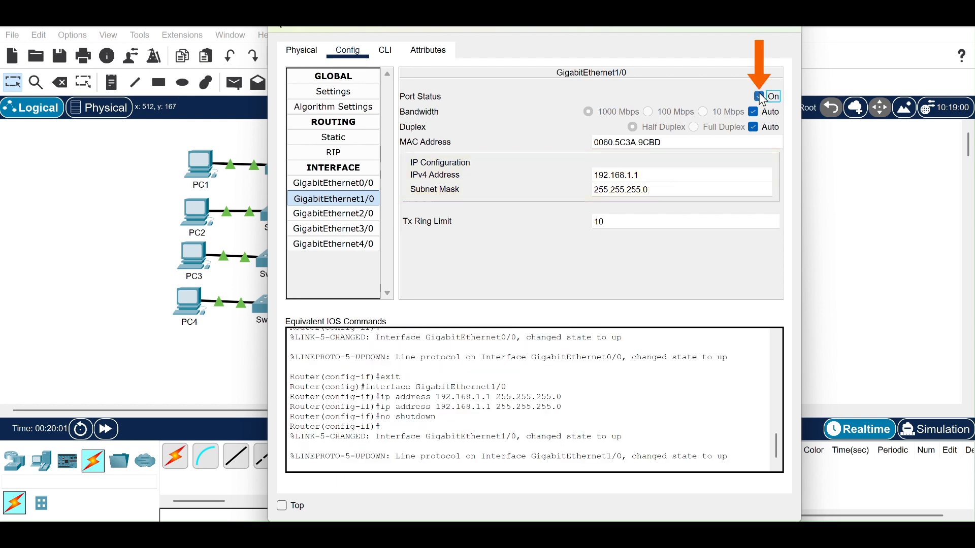
Configure 1st Router's GigabitEthernet2/0 with IPv4 address 192.168.2.1 and subnet mask 255.255.255.0, and turn the port on
click(304, 214)
click(614, 177)
text(192)
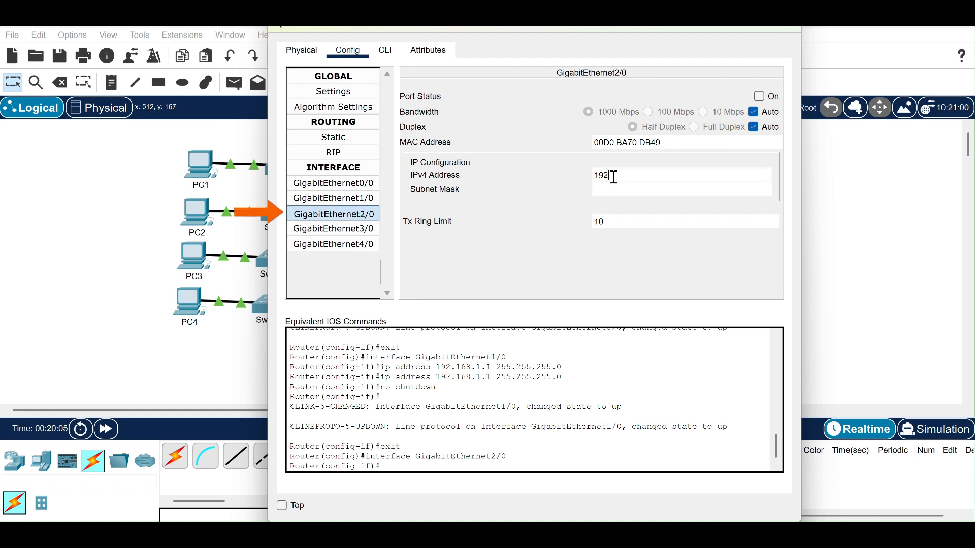
text(.169)
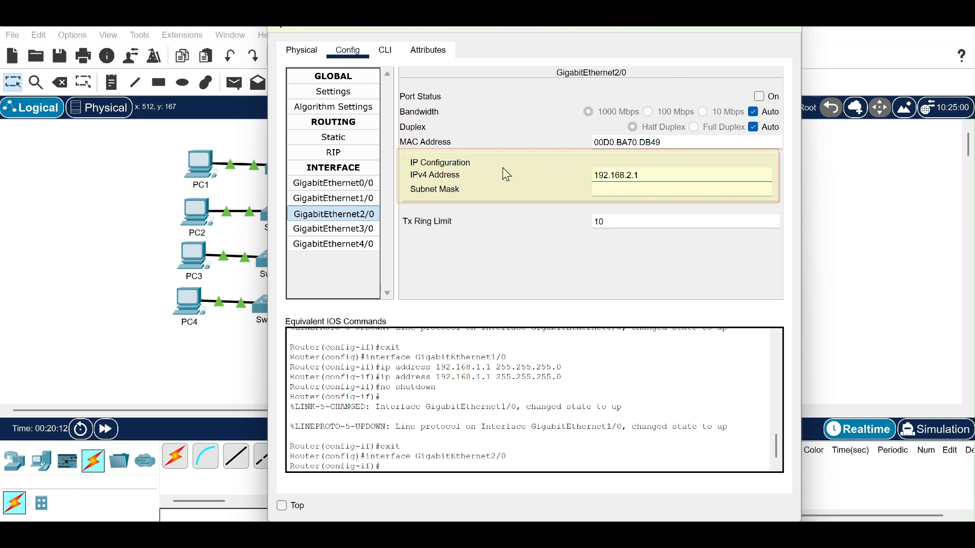
click(668, 188)
click(764, 99)
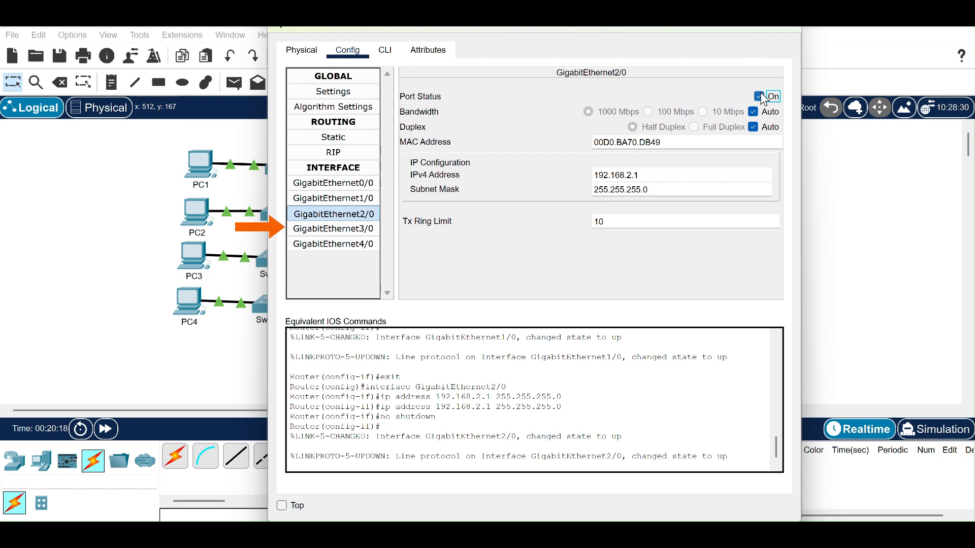
Configure 1st Router's GigabitEthernet3/0 with IPv4 address 192.168.3.1 and subnet mask 255.255.255.0, and turn the port on
click(356, 236)
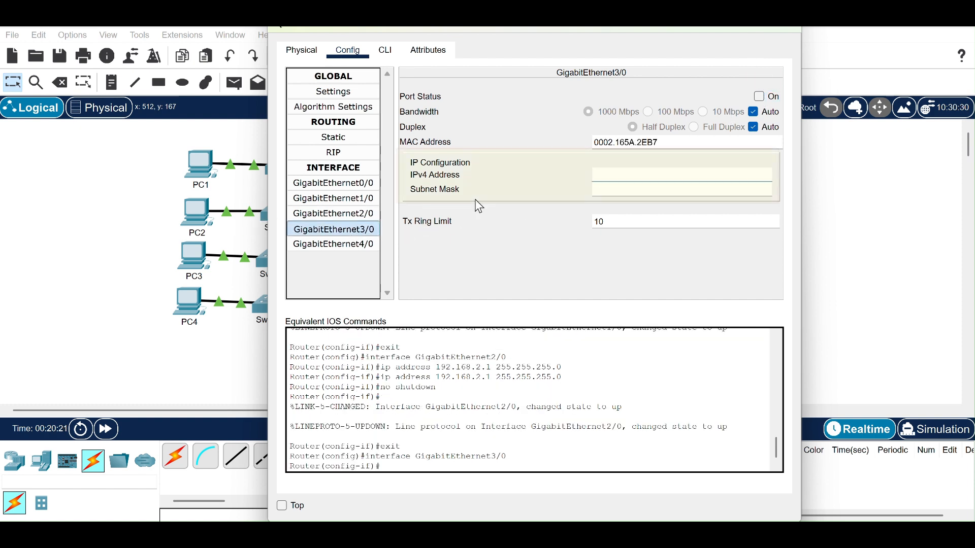
text(192)
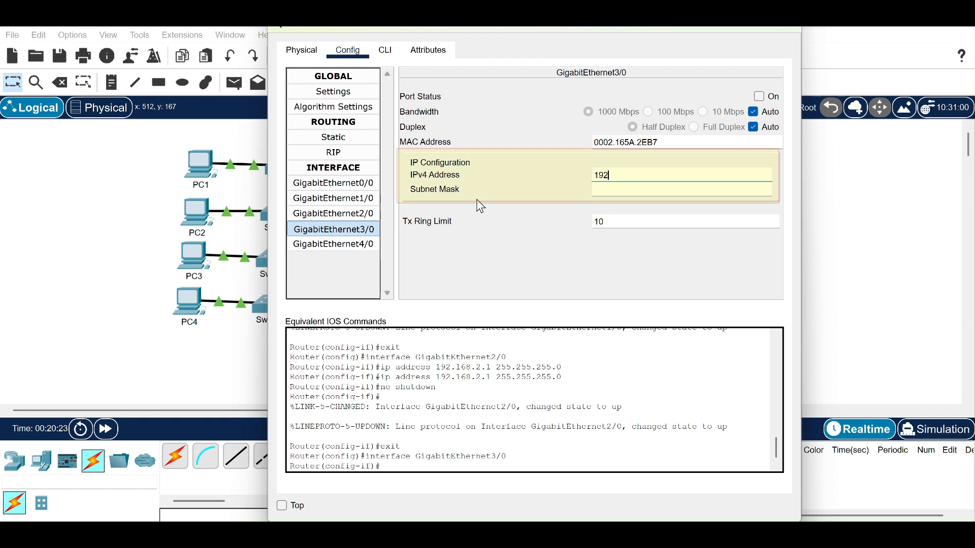
text(.168.3.1)
click(688, 188)
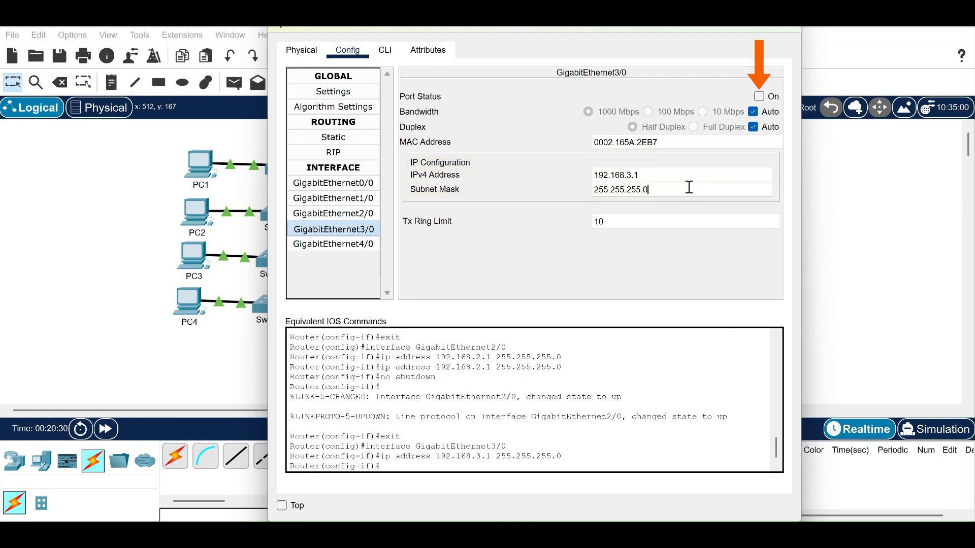
click(759, 97)
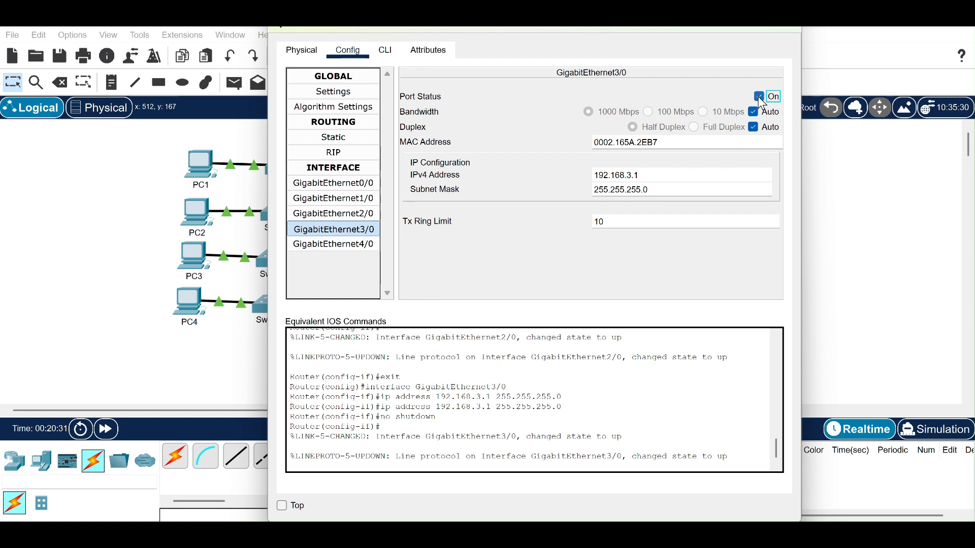
Configure 1st Router's GigabitEthernet4/0 with IPv4 address 192.168.4.1 and subnet mask 255.255.255.0, turn the port on, and close the router's window
click(321, 248)
click(613, 176)
text(192.168)
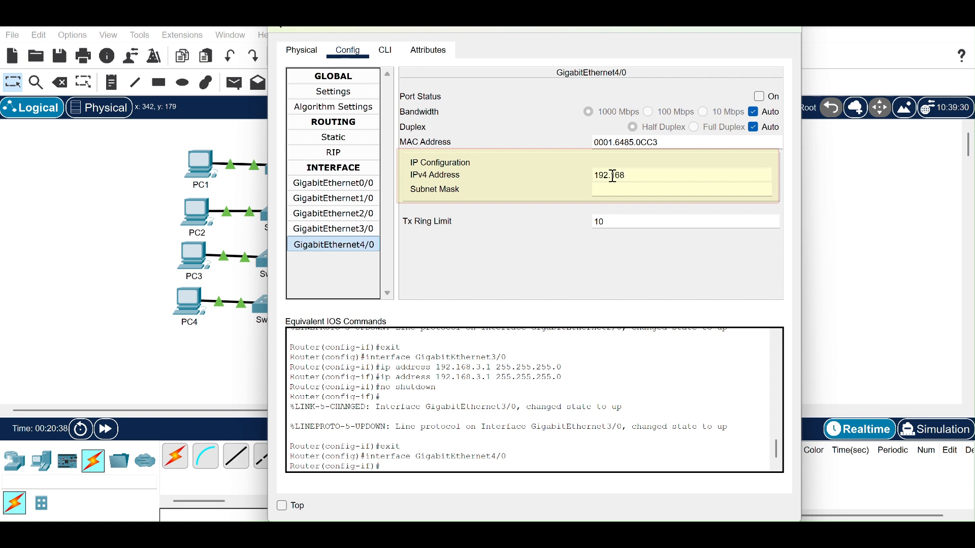
text(.4.1)
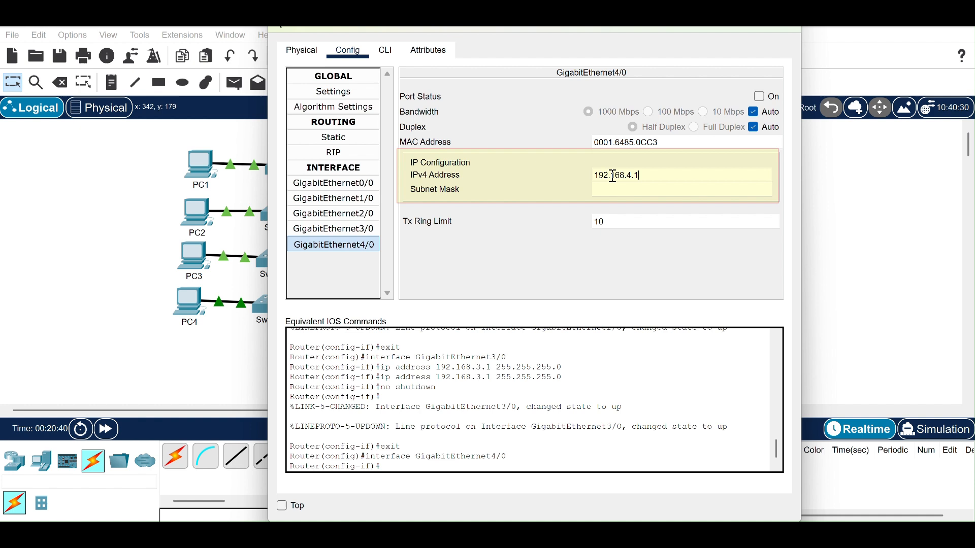
click(644, 193)
click(760, 98)
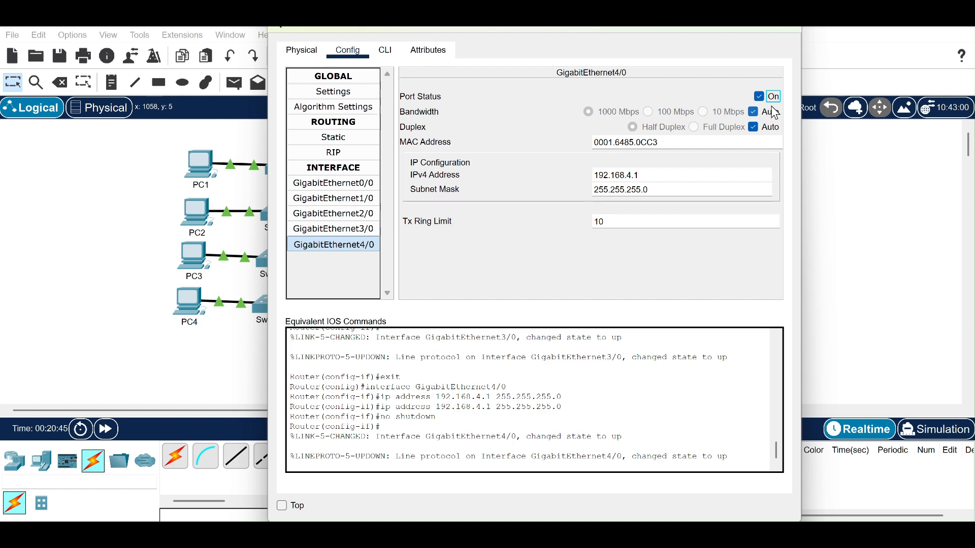
click(783, 32)
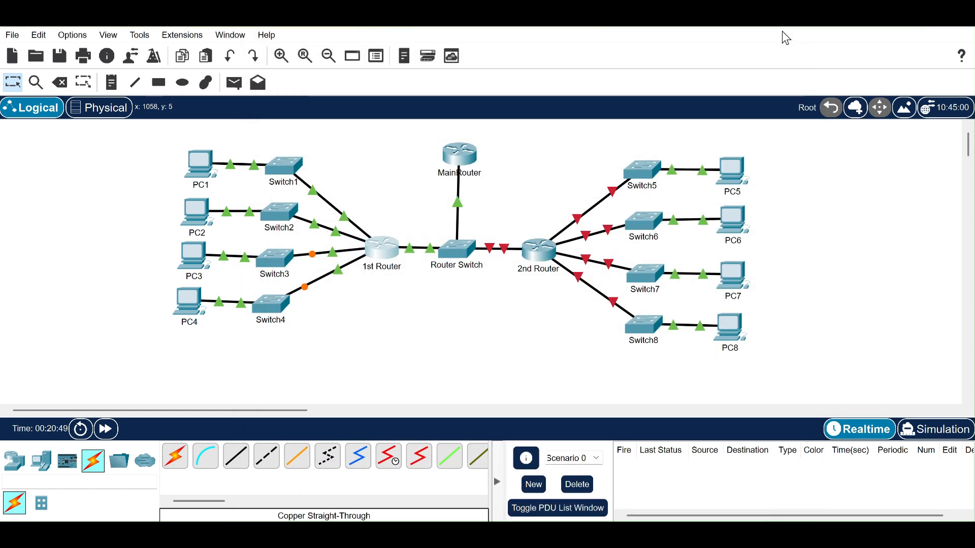
Configure 2nd Router's GigabitEthernet0/0 with IPv4 address 10.0.0.2 and subnet mask 255.255.255.248, and turn the port on
click(539, 254)
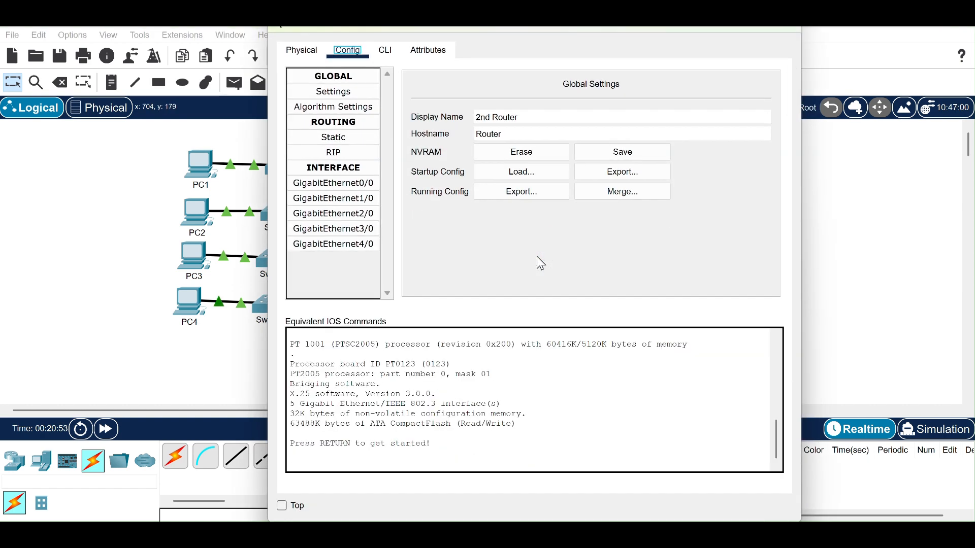
click(344, 184)
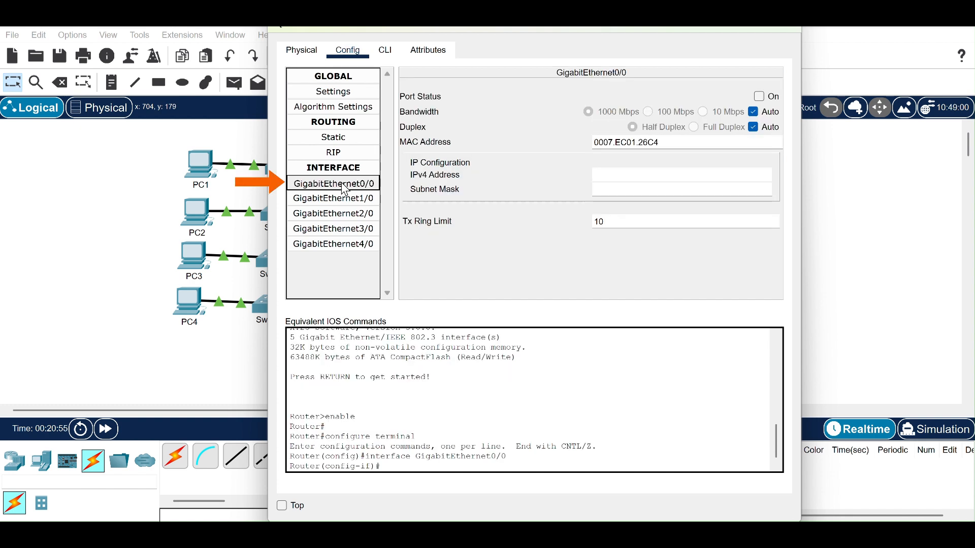
click(633, 177)
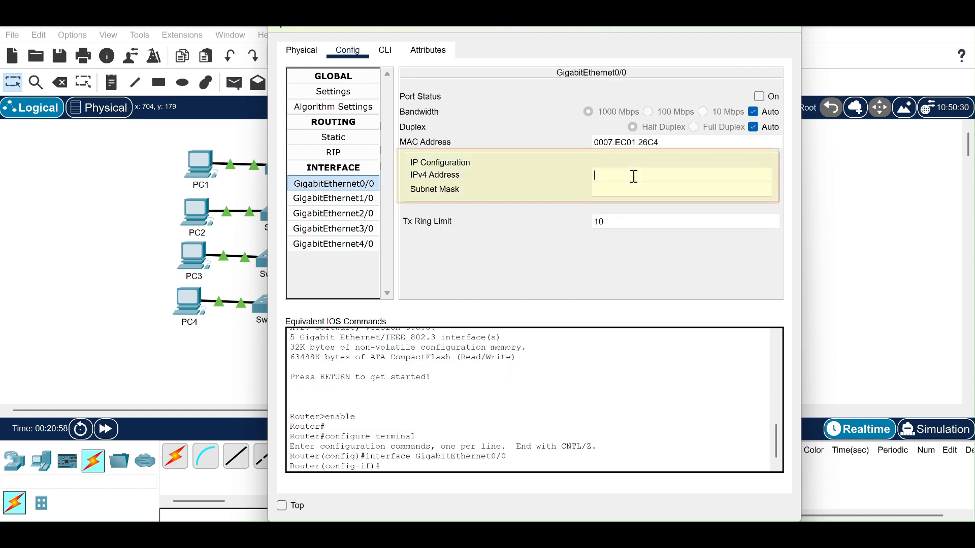
text(10.0.0.2)
click(635, 190)
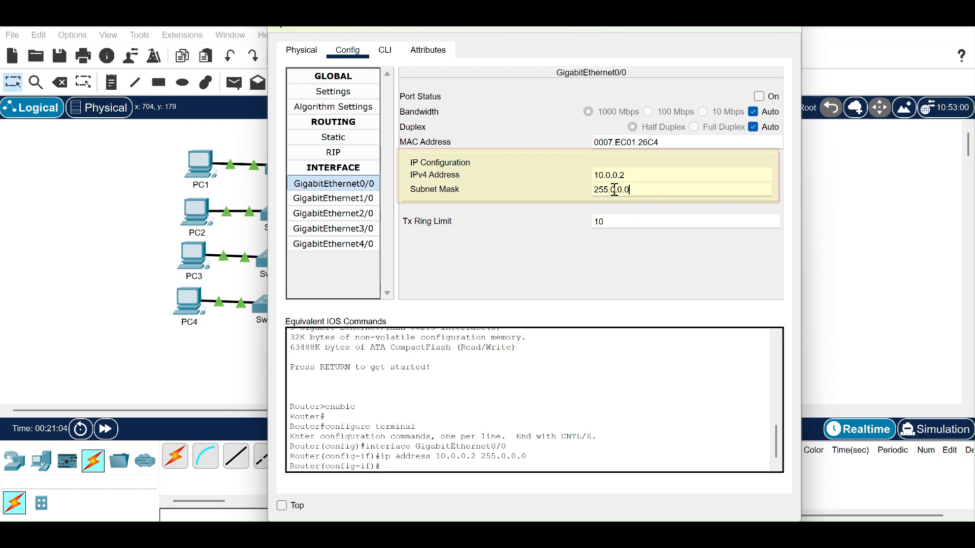
drag(611, 189, 681, 184)
text(255.255)
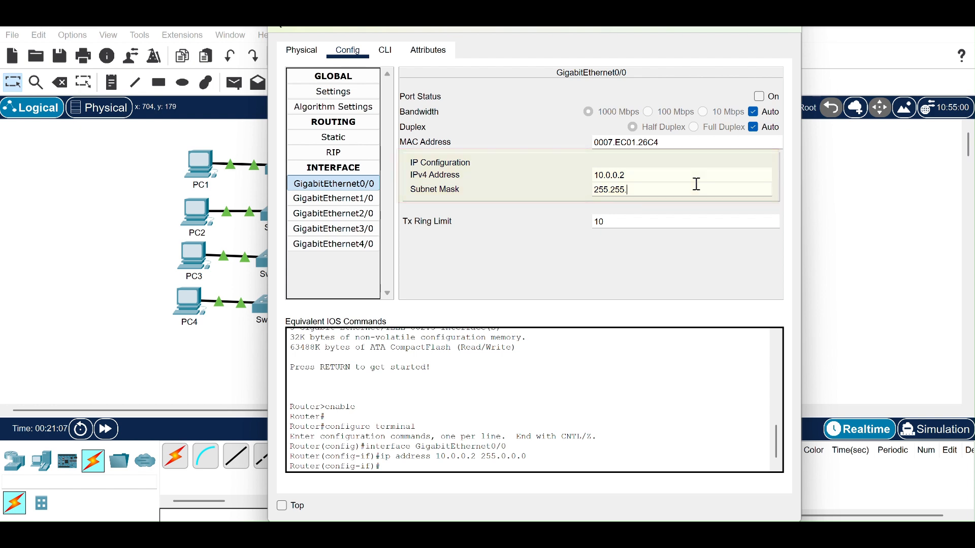
text(.248)
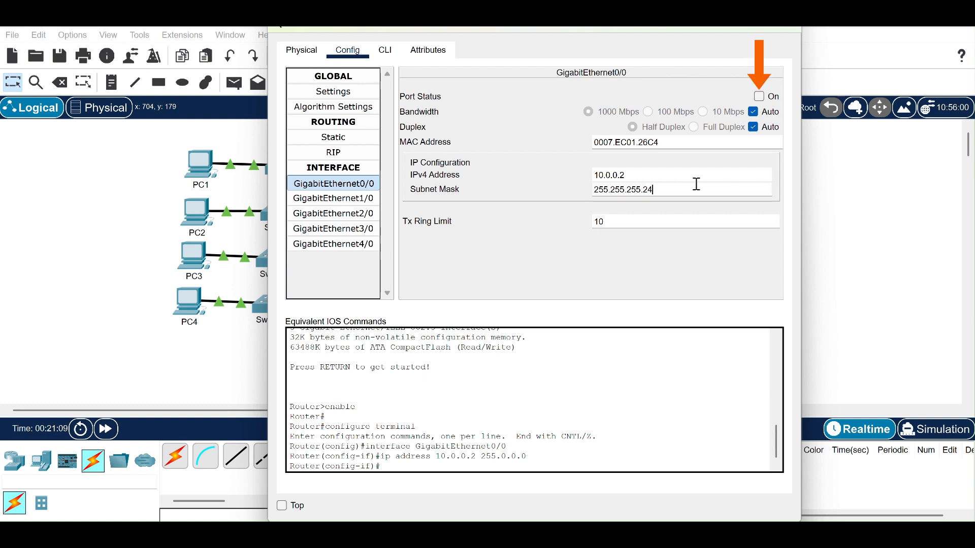
click(760, 98)
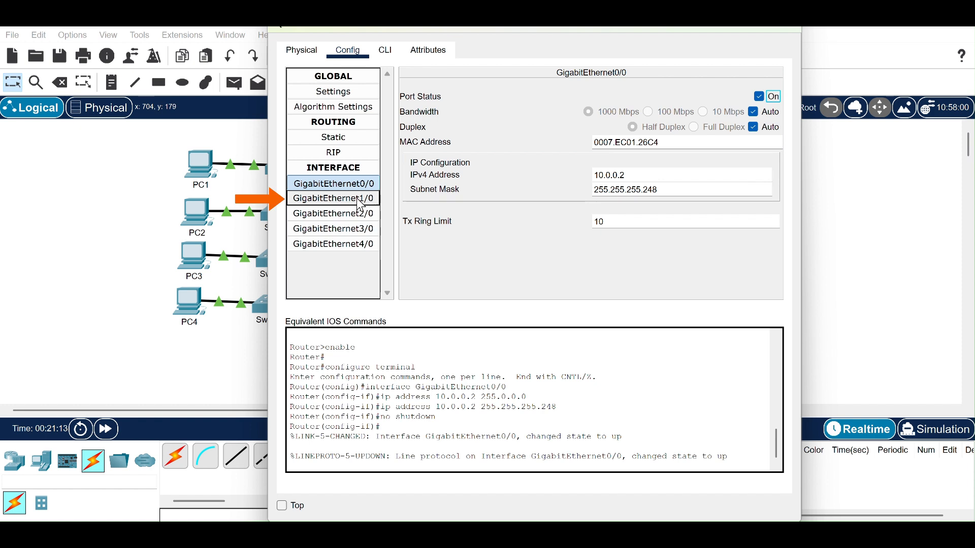
Configure 2nd Router's GigabitEthernet1/0 with IPv4 address 192.168.5.1 and subnet mask 255.255.255.0, and turn the port on
click(626, 175)
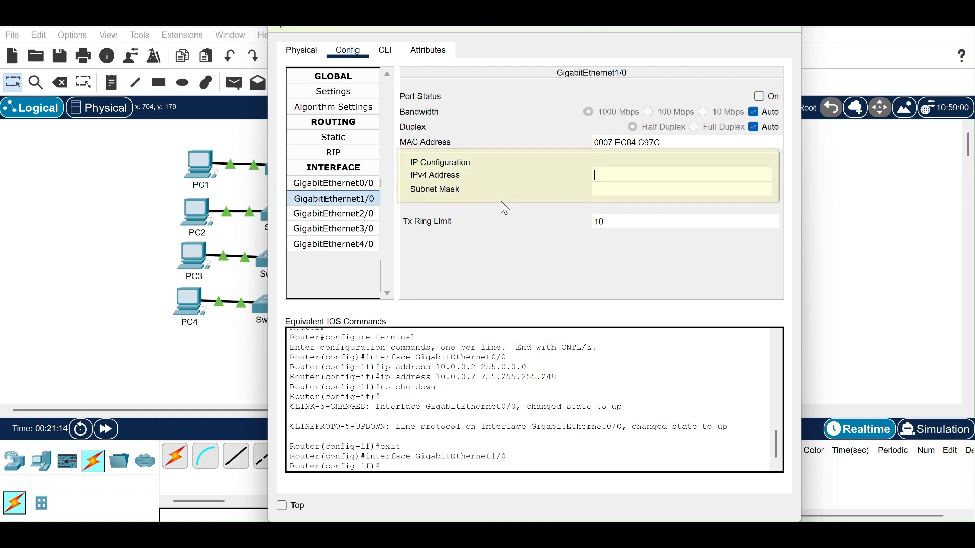
text(192.168.5.1)
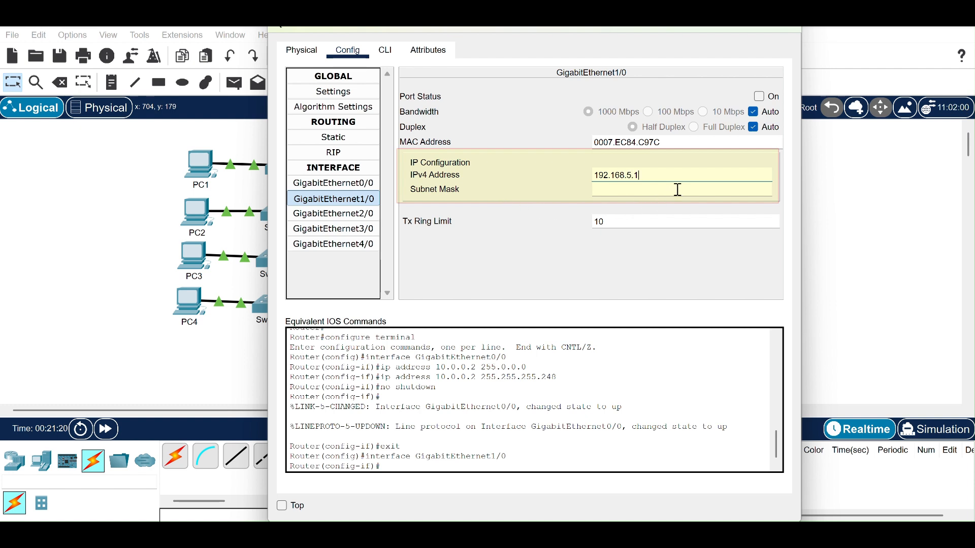
click(677, 189)
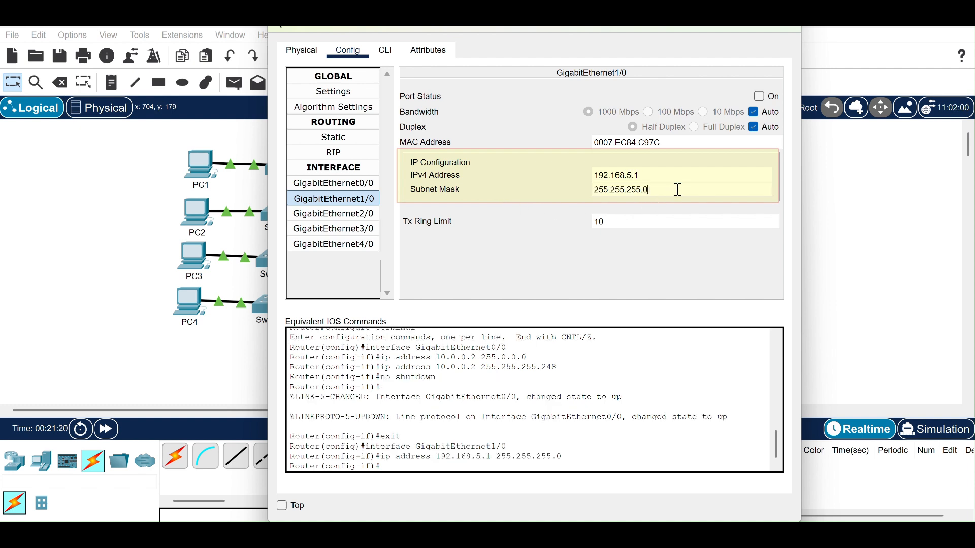
click(759, 97)
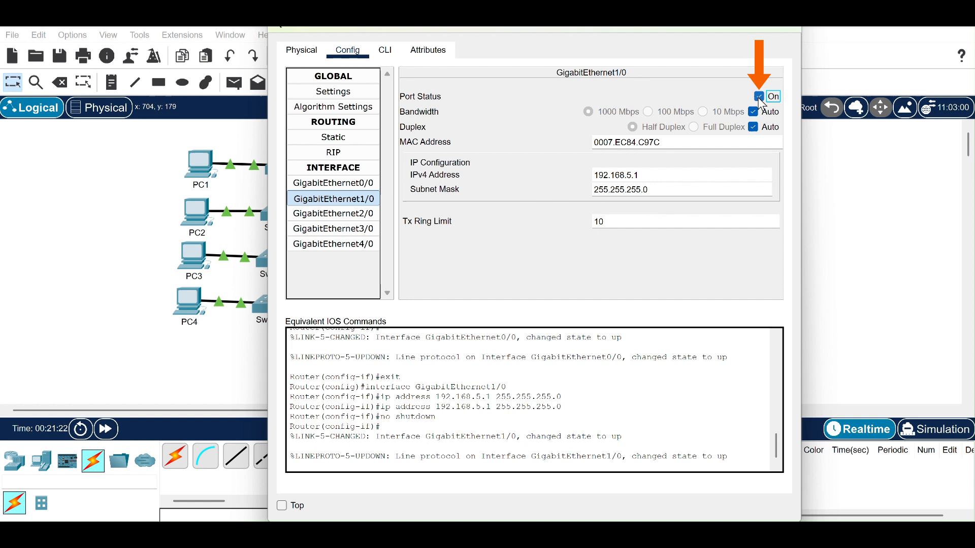
Configure 2nd Router's GigabitEthernet2/0 with IPv4 address 192.168.6.1 and subnet mask 255.255.255.0, and turn the port on
click(345, 219)
click(611, 177)
text(192.168.6)
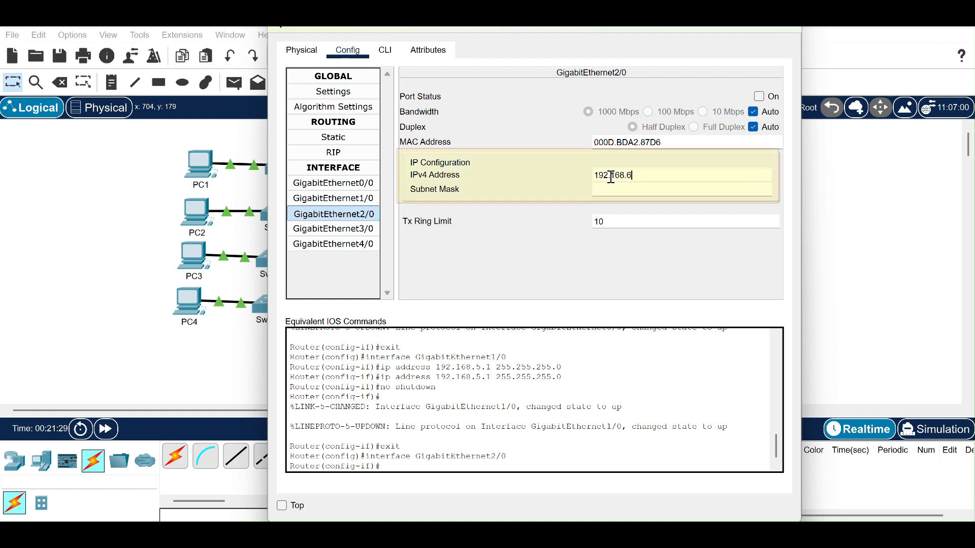
text(.1)
click(582, 191)
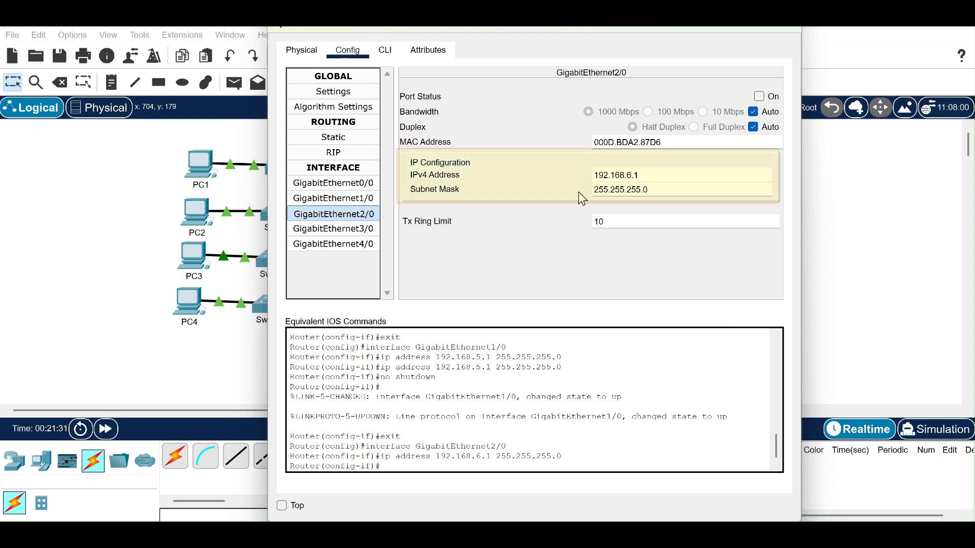
click(760, 97)
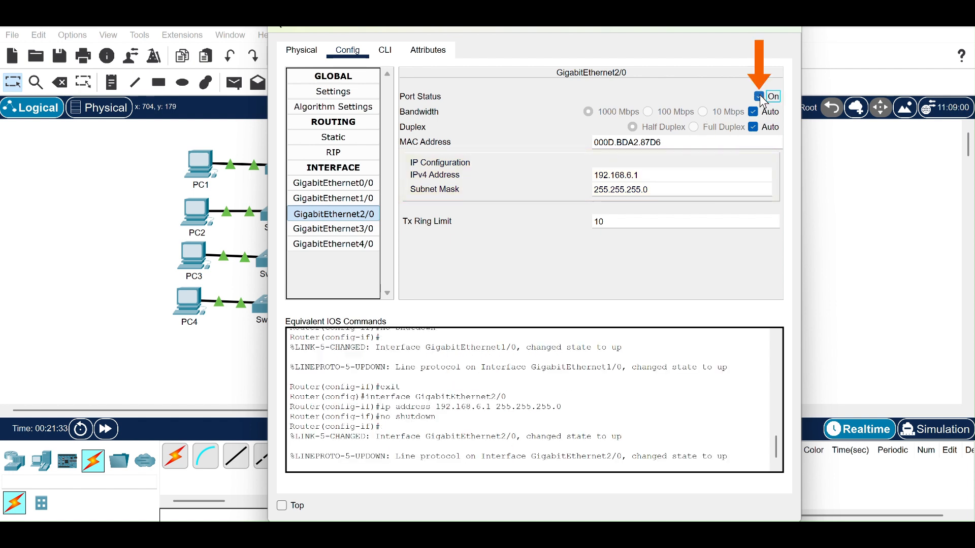
Configure 2nd Router's GigabitEthernet3/0 with IPv4 address 192.168.7.1 and subnet mask 255.255.255.0, and turn the port on
click(344, 229)
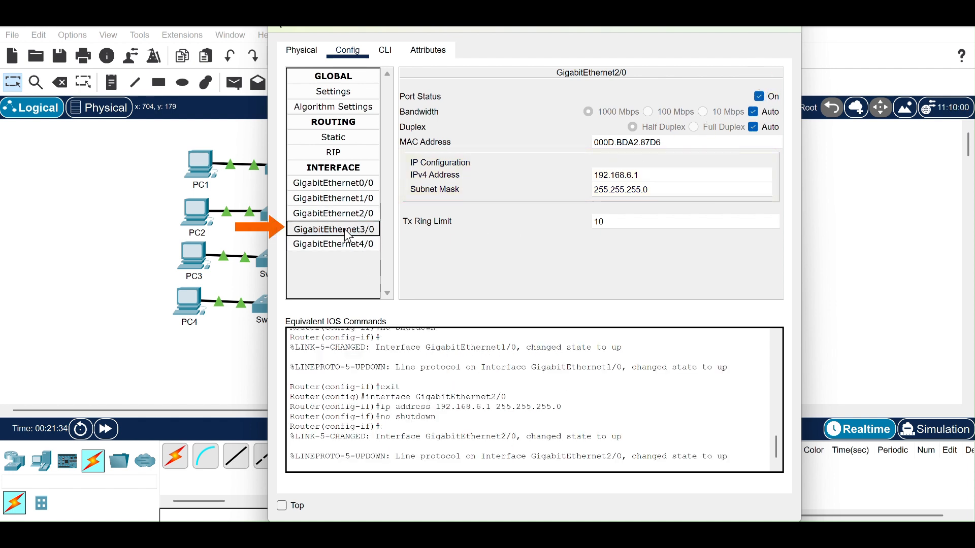
click(623, 175)
text(192.1)
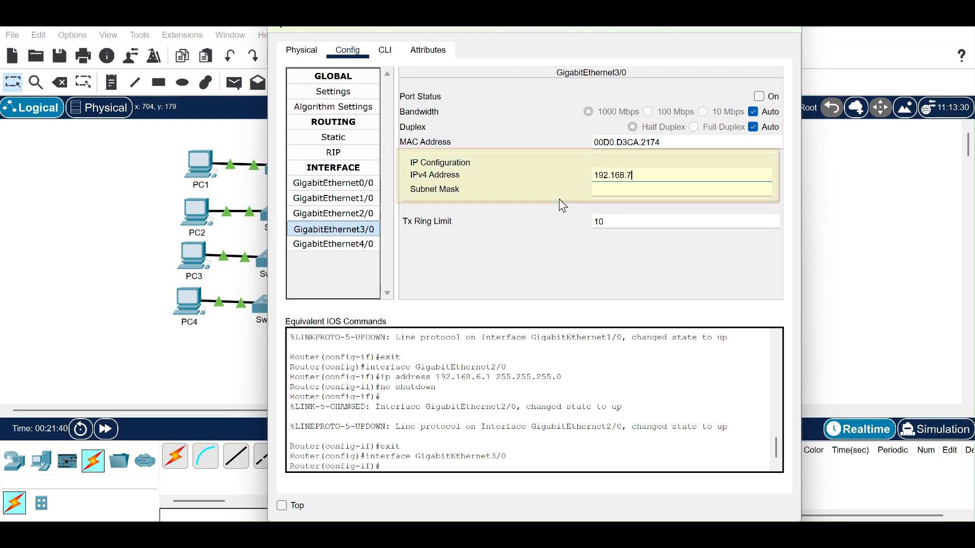
key(Return)
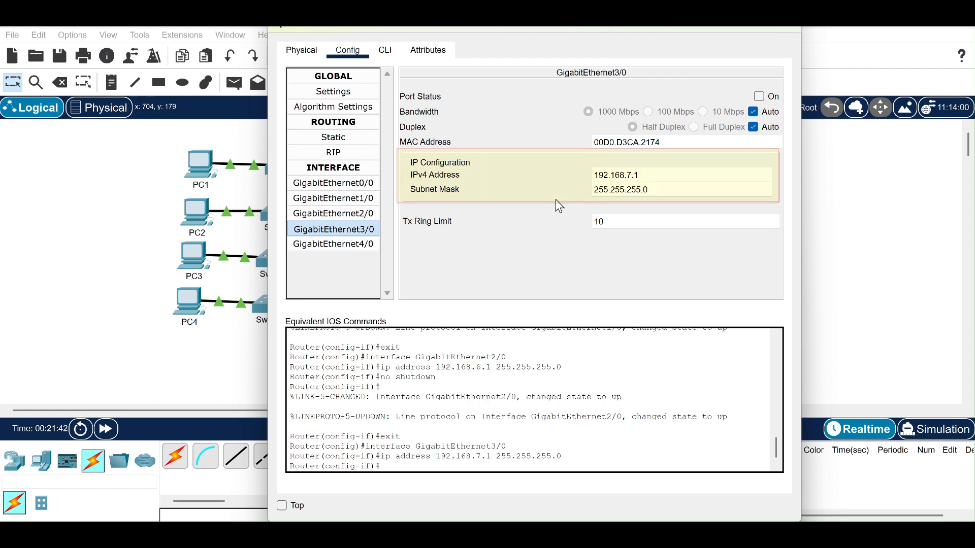
click(772, 98)
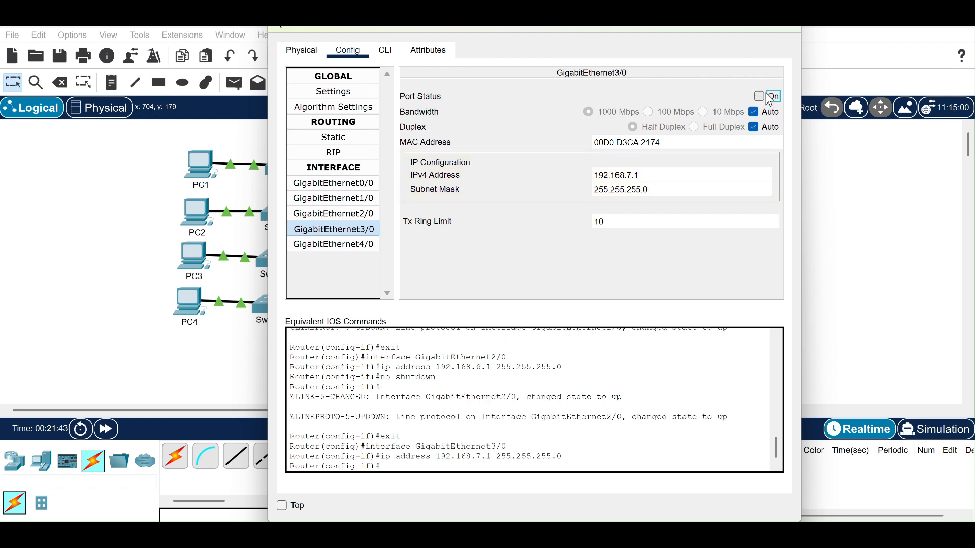
Configure 2nd Router's GigabitEthernet4/0 with IPv4 address 192.168.8.1 and subnet mask 255.255.255.0, and turn the port on
click(348, 246)
click(611, 176)
text(192.168)
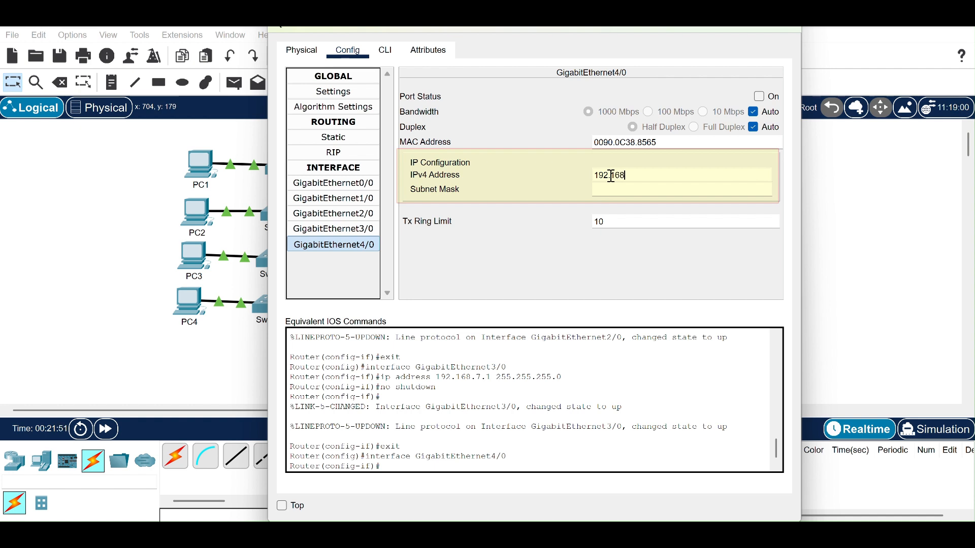
text(.8.1)
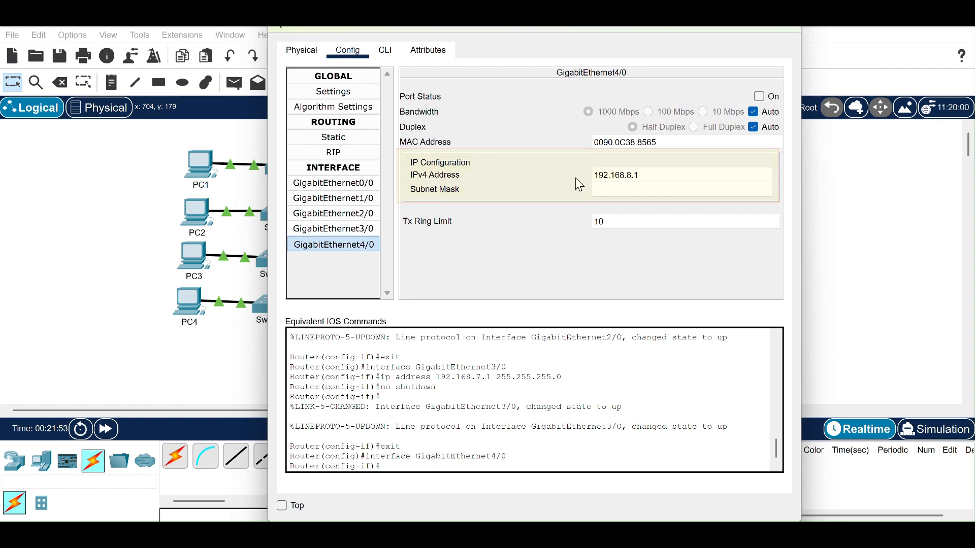
click(700, 186)
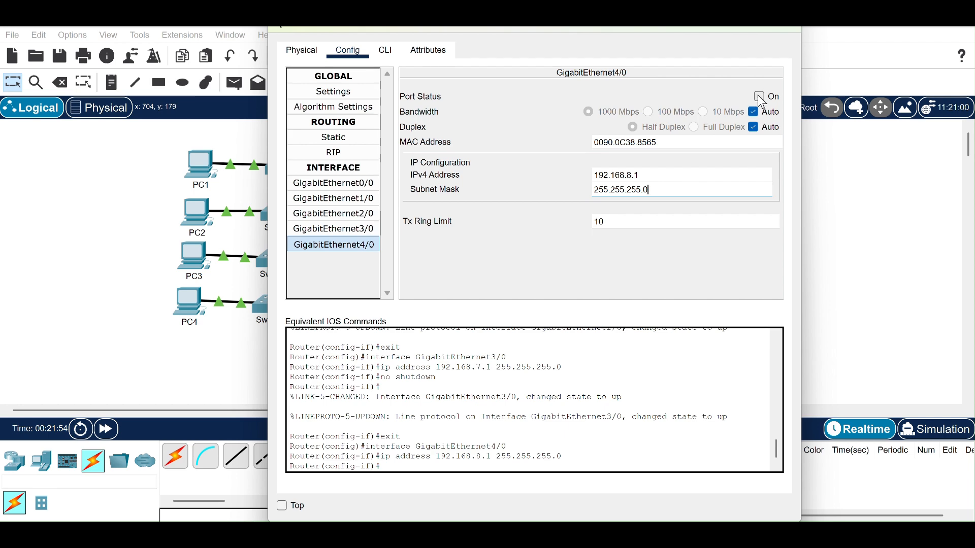
click(759, 97)
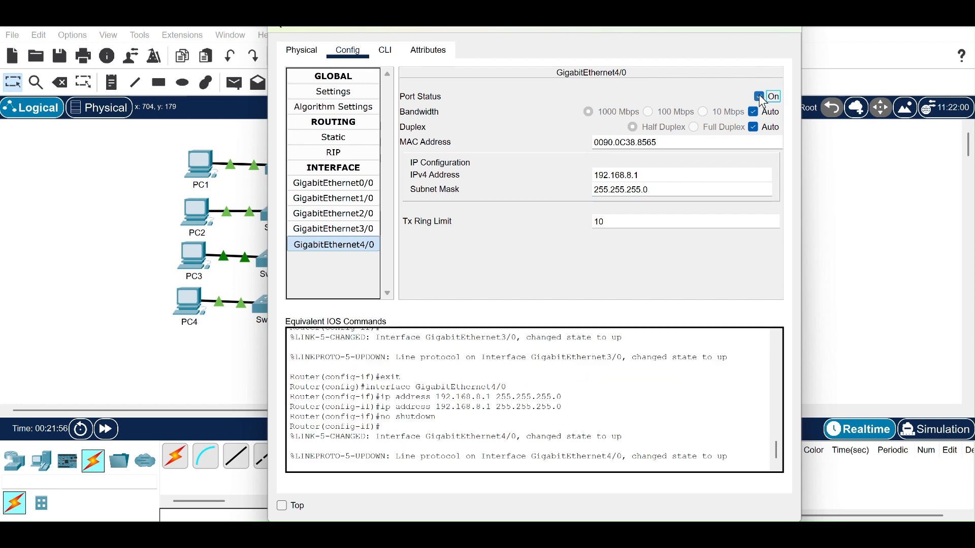
Close 2nd Router's window and fast-forward the network time twice
click(788, 37)
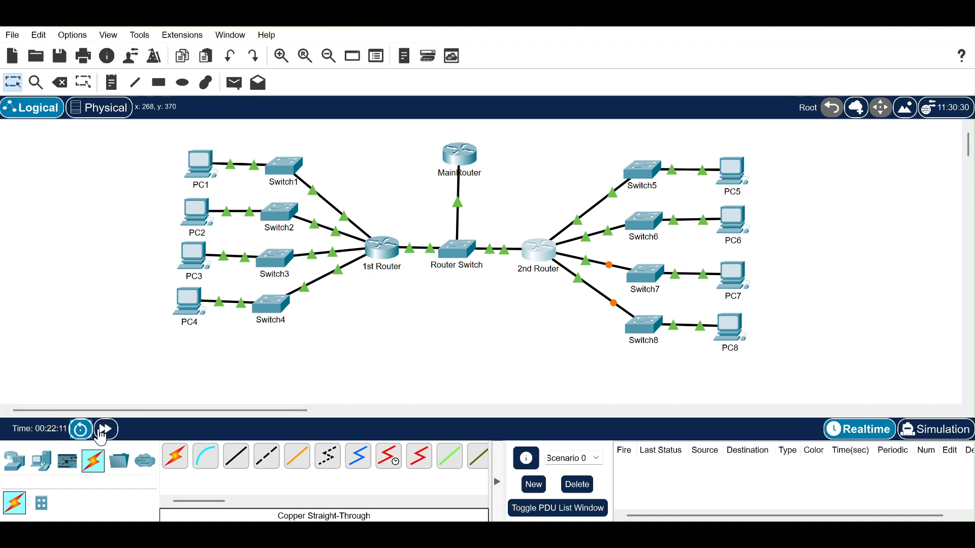
click(106, 430)
click(106, 429)
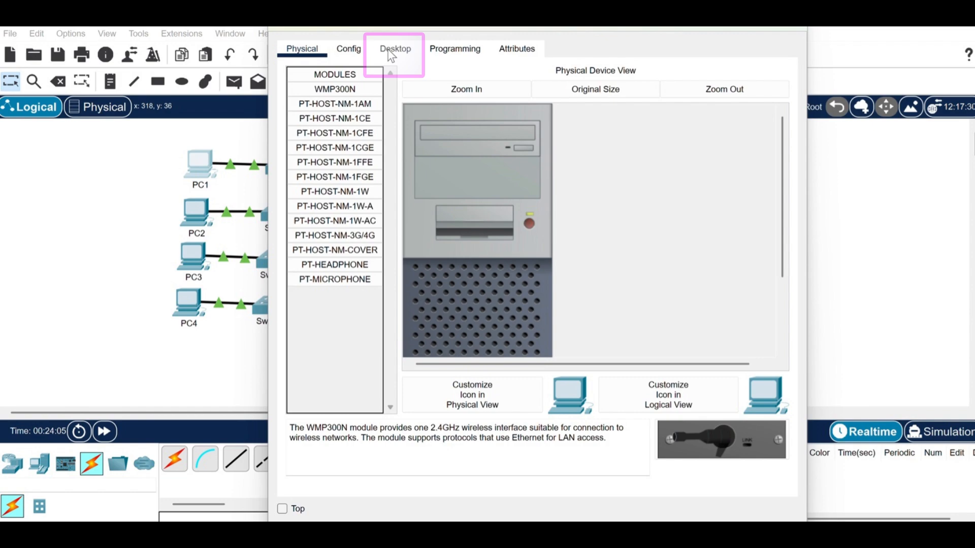
Give PC1 the static IPv4 address 192.168.1.254 with subnet mask 255.255.255.0 in its IP Configuration
click(394, 49)
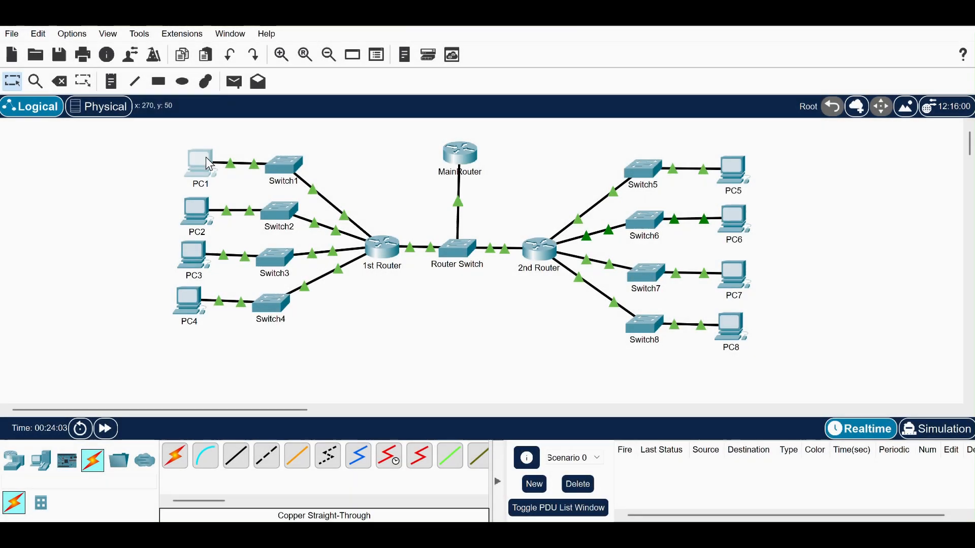
click(208, 164)
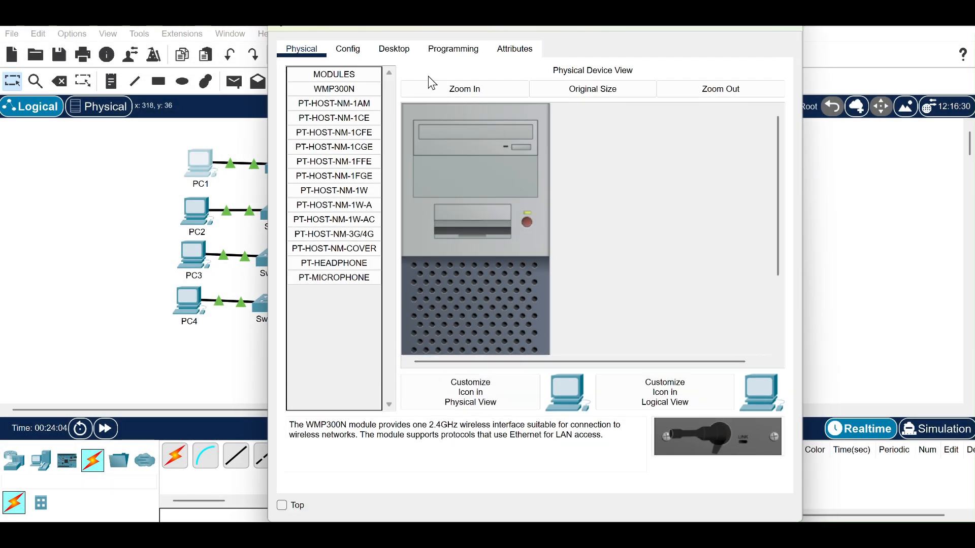
click(389, 57)
click(325, 97)
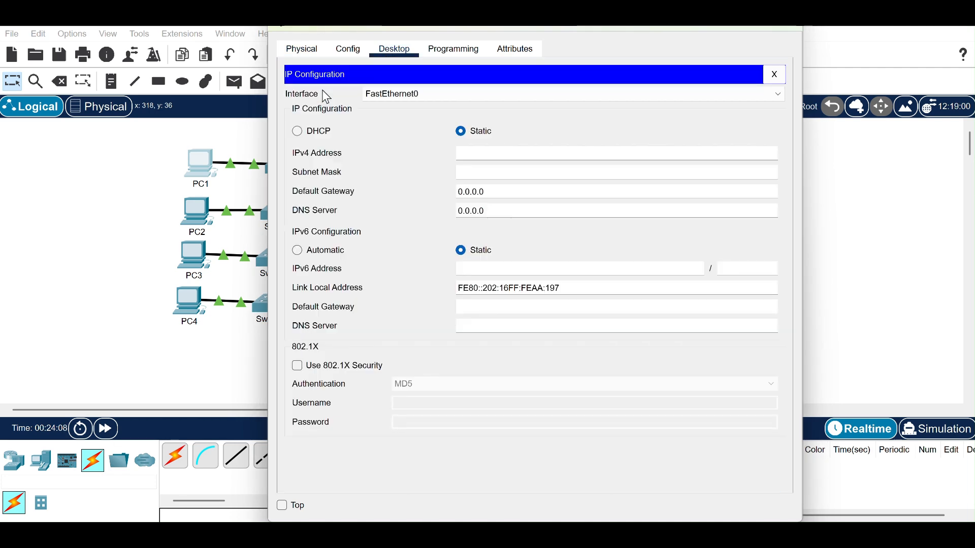
click(479, 152)
text(192.1)
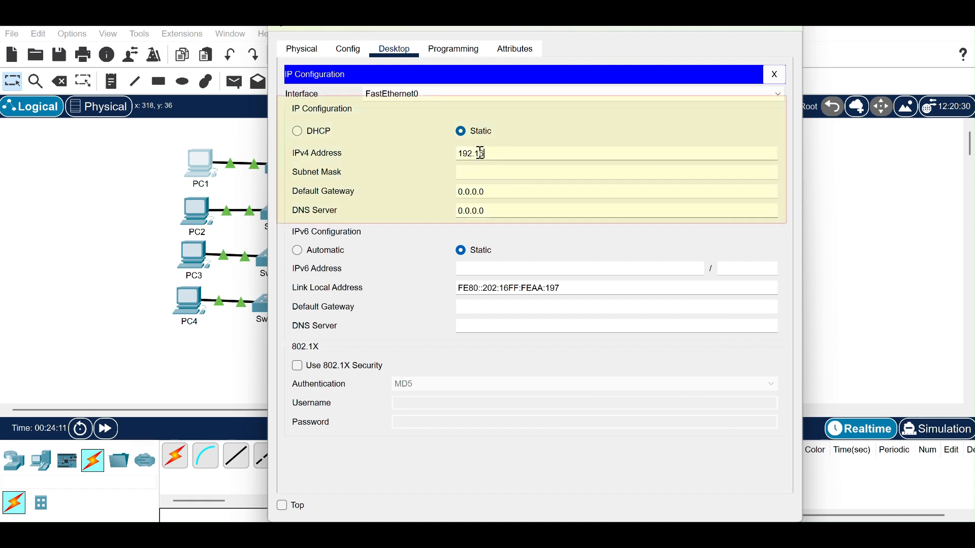
text(68.1.254)
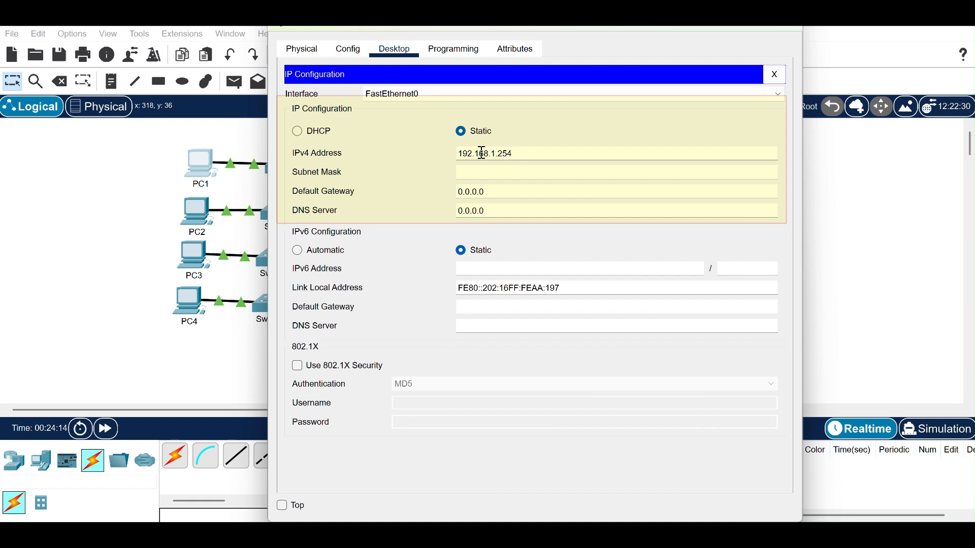
click(531, 172)
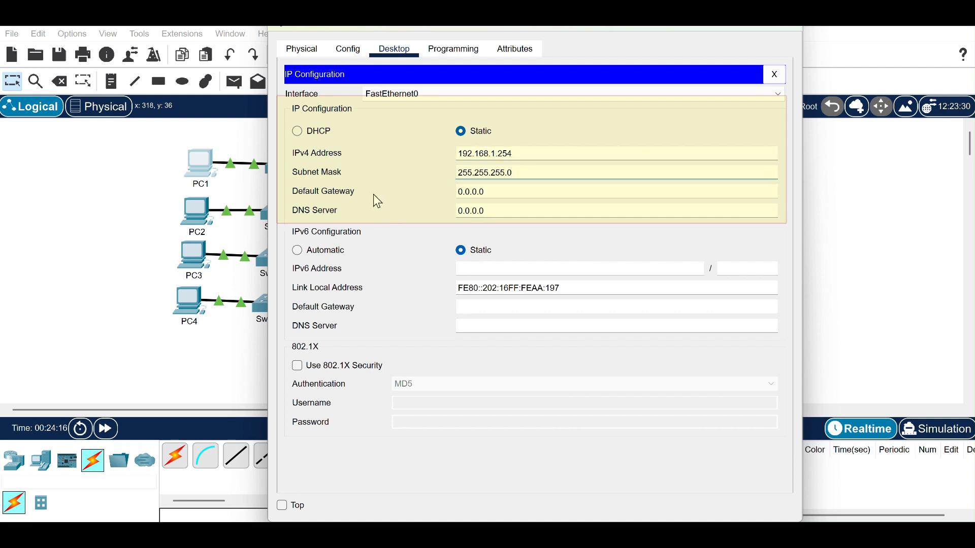
Set PC1's default gateway to 192.168.1.1 and close its window
drag(518, 190, 453, 192)
text(192.16)
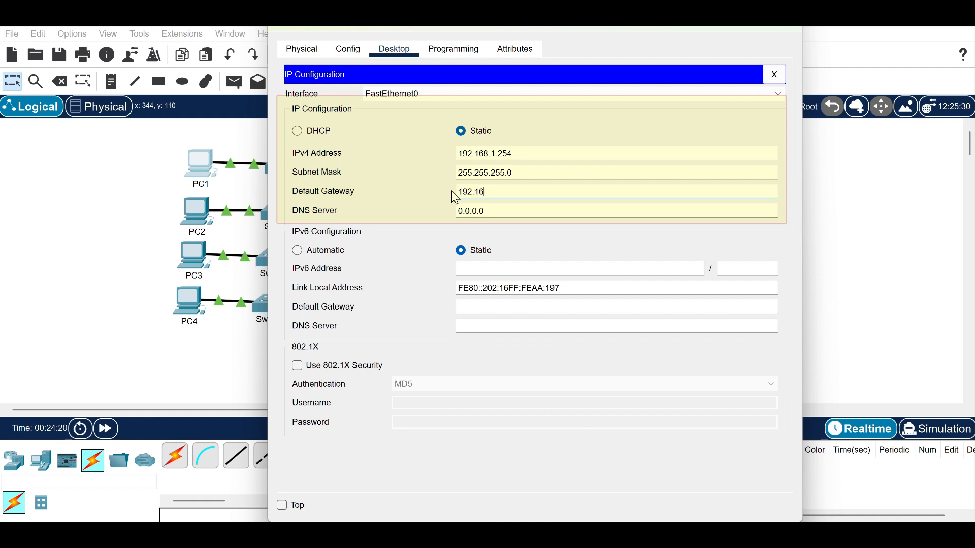
text(8.1.1)
click(532, 209)
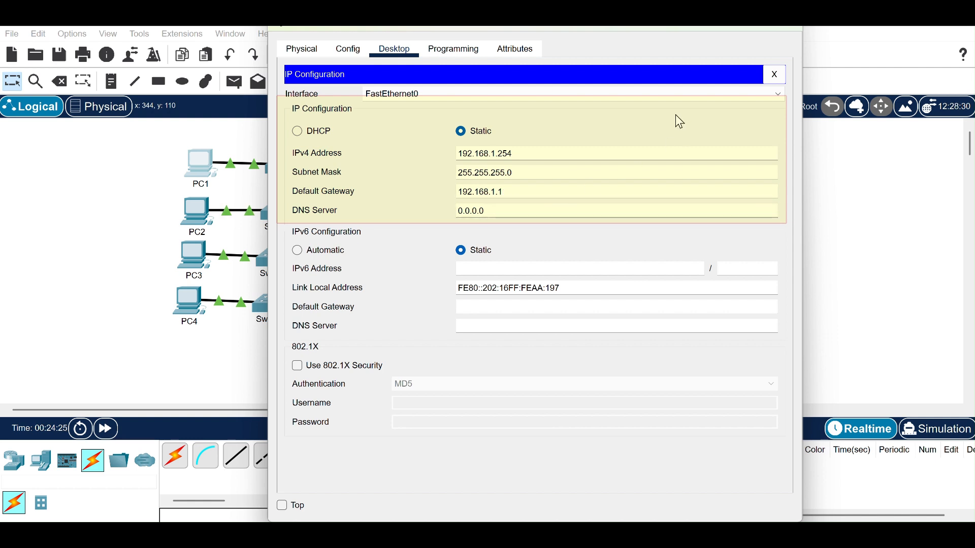
click(775, 76)
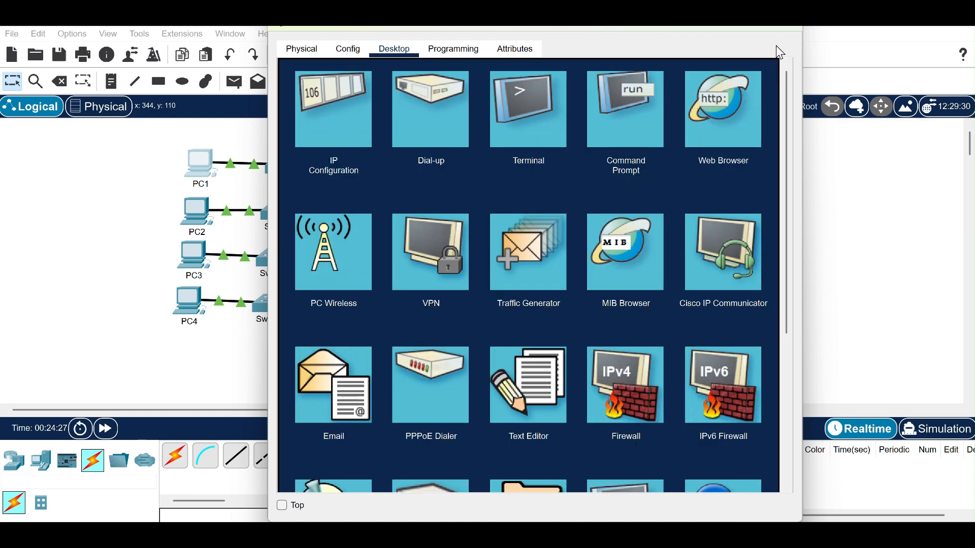
click(785, 29)
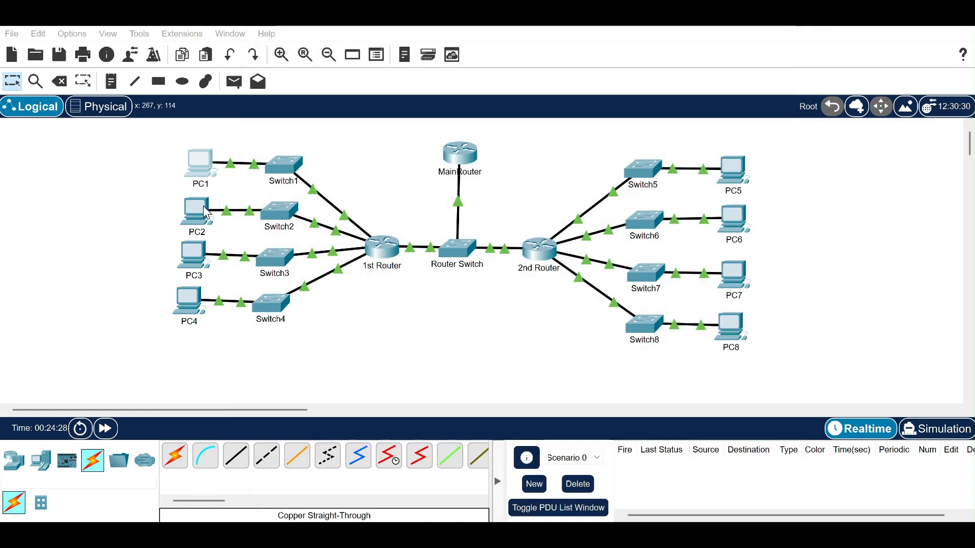
Give PC2 the static IPv4 address 192.168.2.254 with subnet mask 255.255.255.0 in its IP Configuration
click(201, 209)
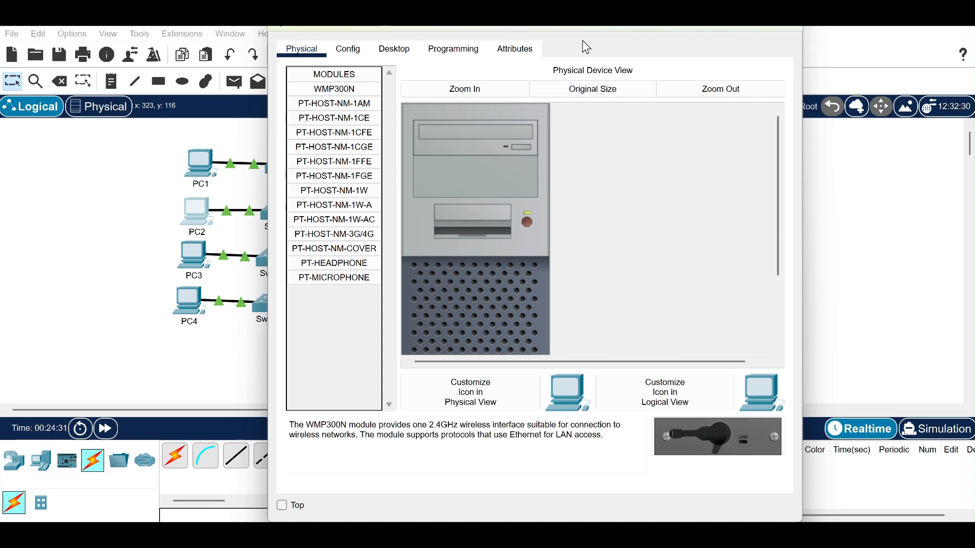
click(386, 56)
click(335, 91)
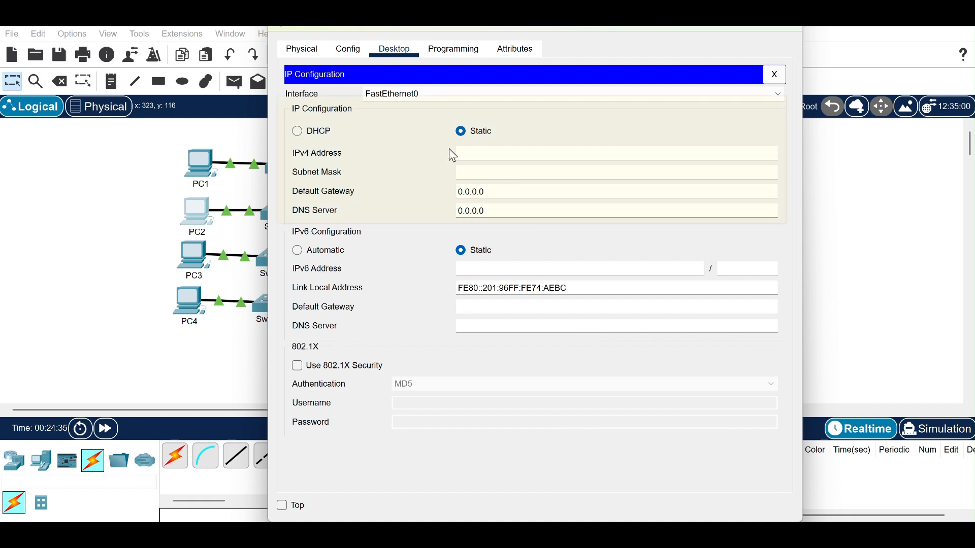
click(472, 150)
text(192.168.2.254)
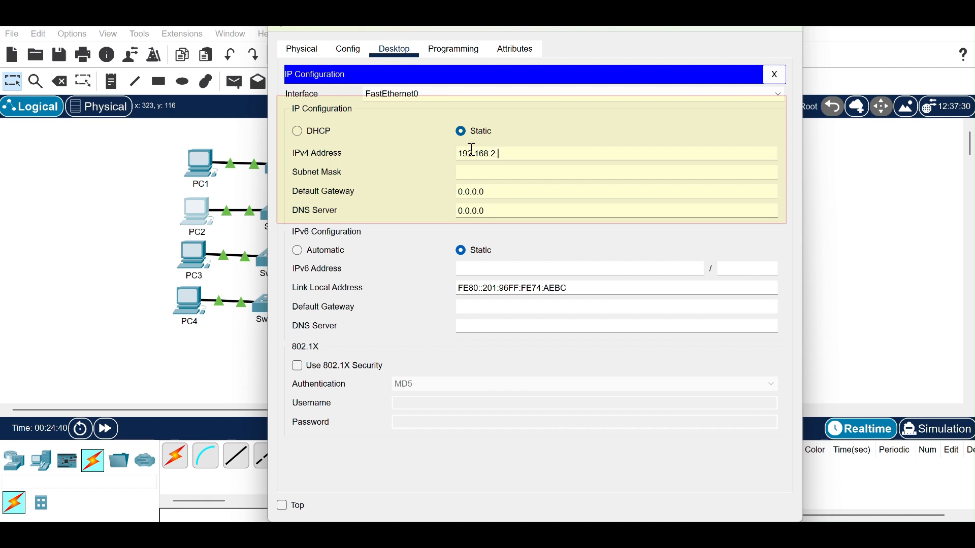
click(526, 173)
Set PC2's default gateway to 192.168.2.1 and close its window
drag(480, 190, 453, 196)
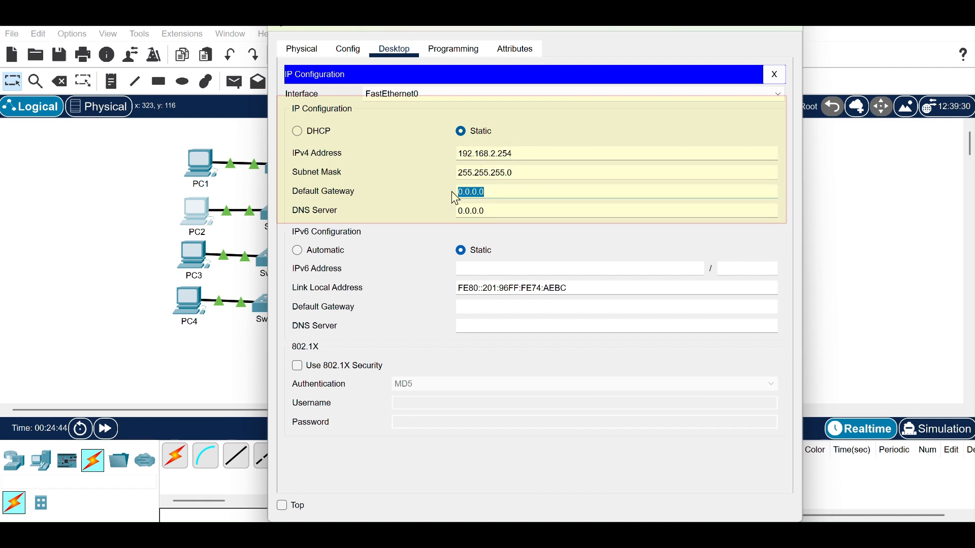
text(192.168.)
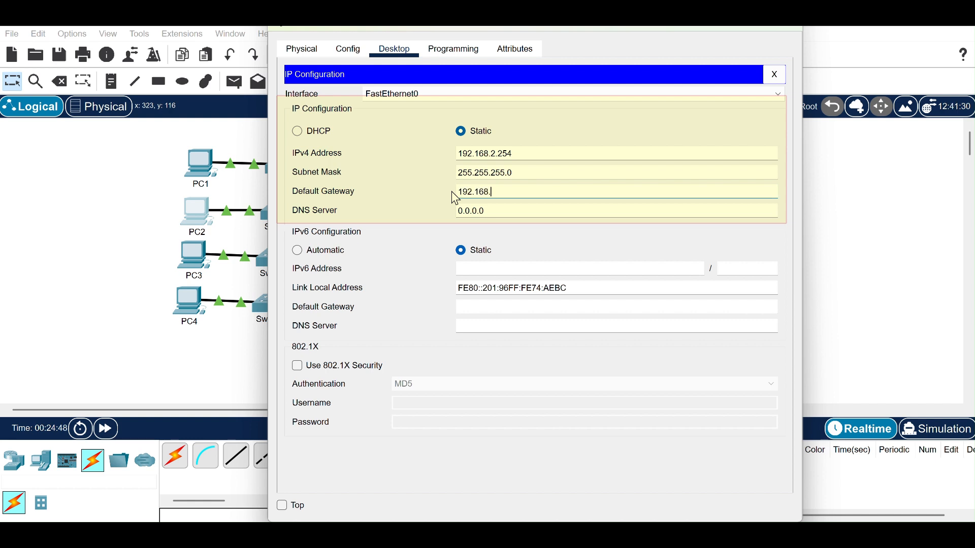
text(2.1)
click(498, 214)
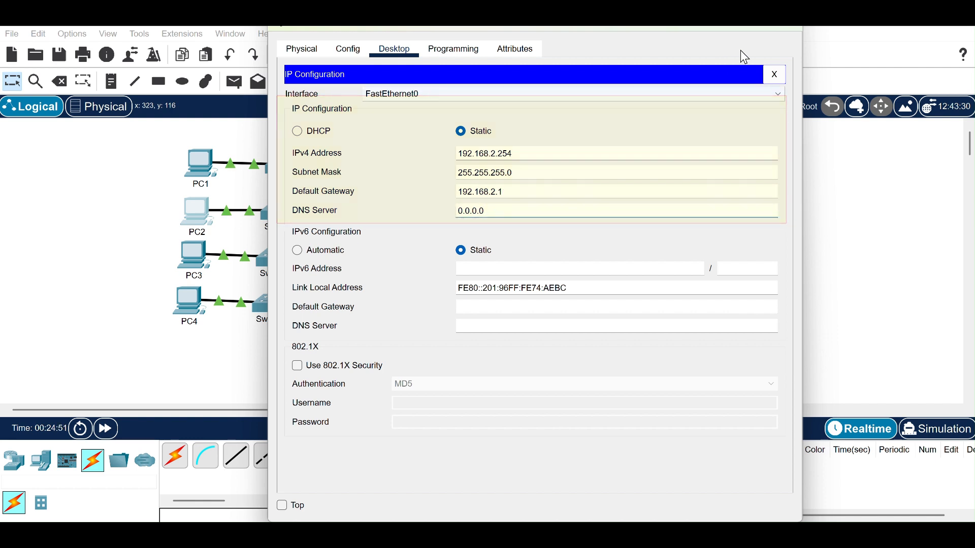
click(785, 31)
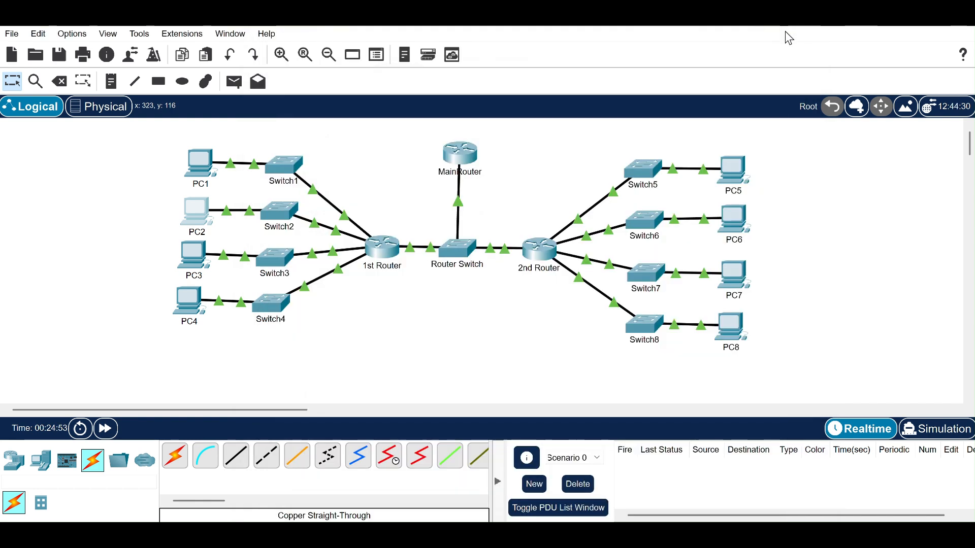
Give PC3 the static IPv4 address 192.168.3.254 with subnet mask 255.255.255.0 in its IP Configuration
click(190, 258)
click(385, 52)
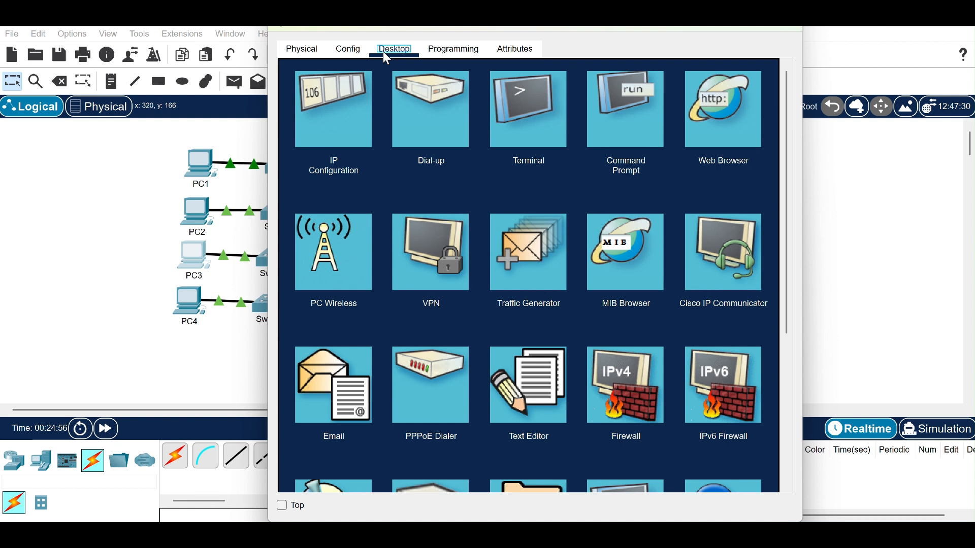
click(348, 90)
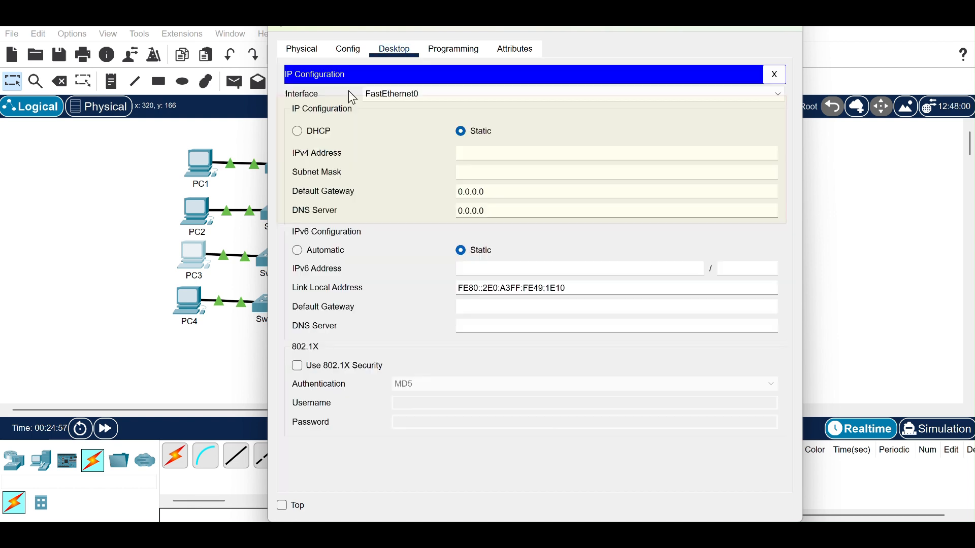
click(487, 150)
text(192.1)
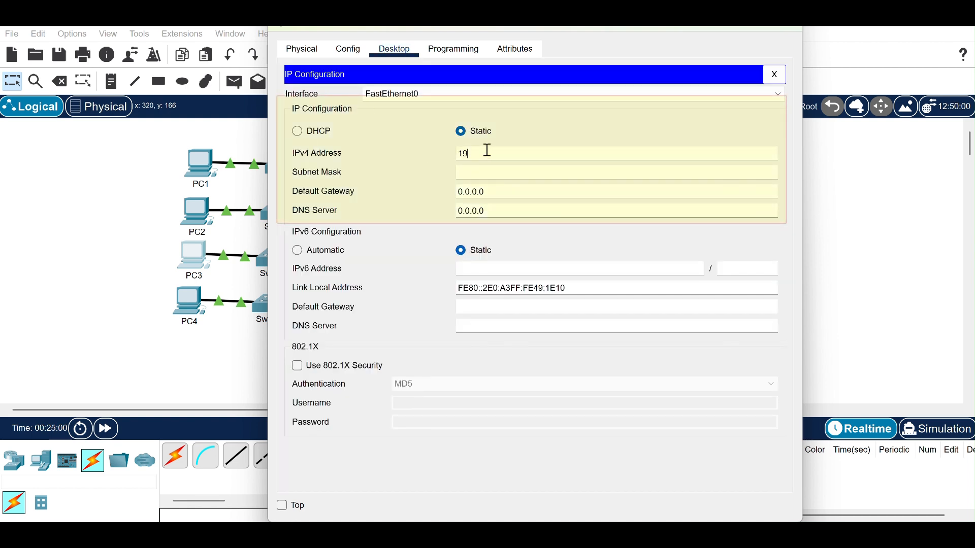
text(68.3.254)
click(529, 170)
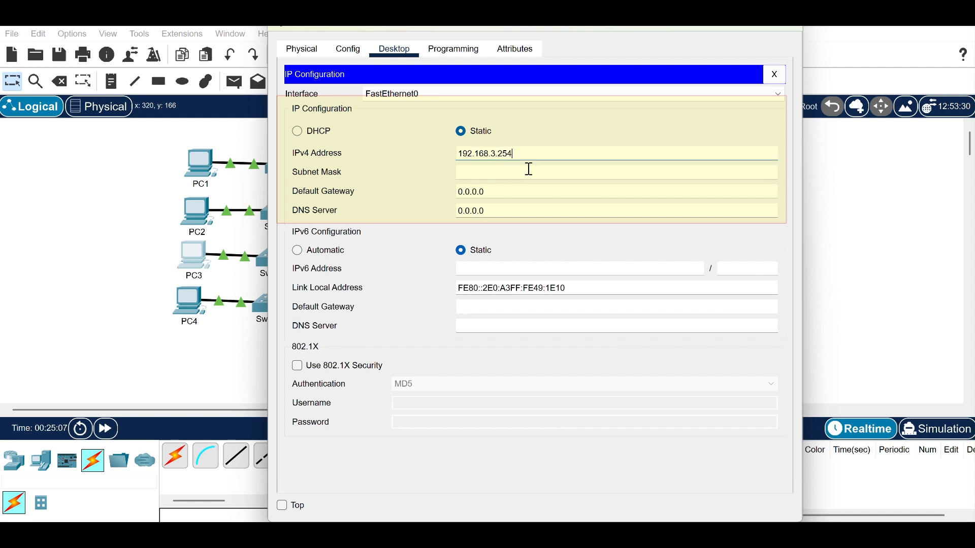
Set PC3's default gateway to 192.168.3.1 and close its window
key(Tab)
text(192.1)
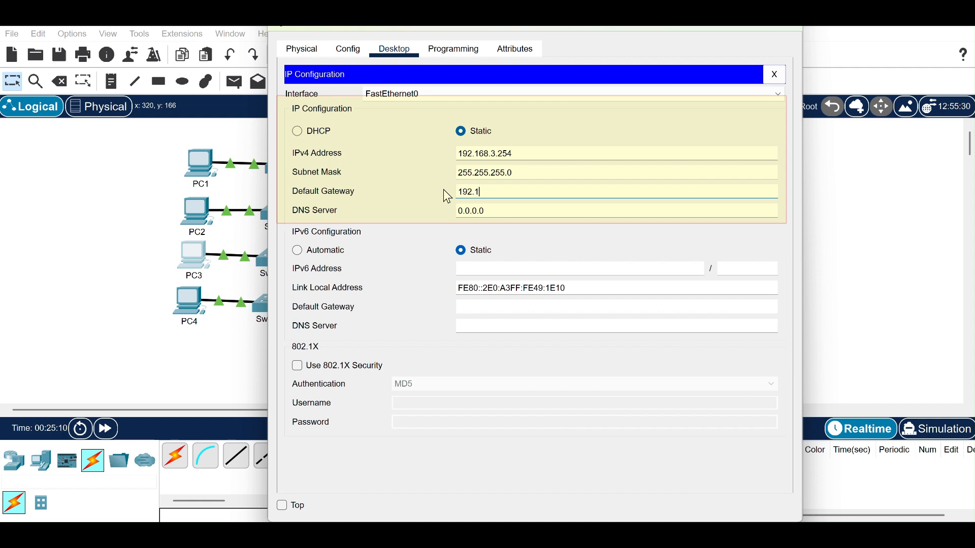
text(68.3.1)
click(507, 208)
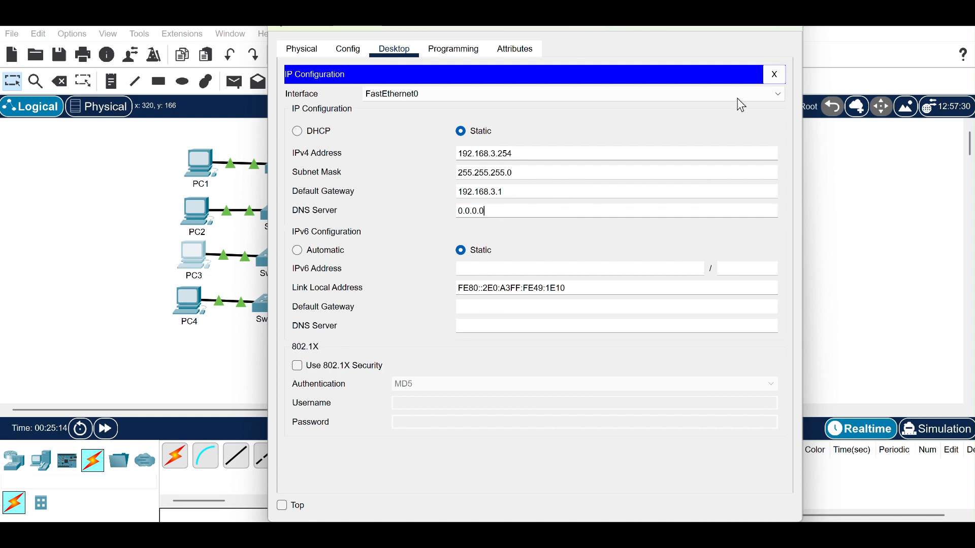
click(779, 30)
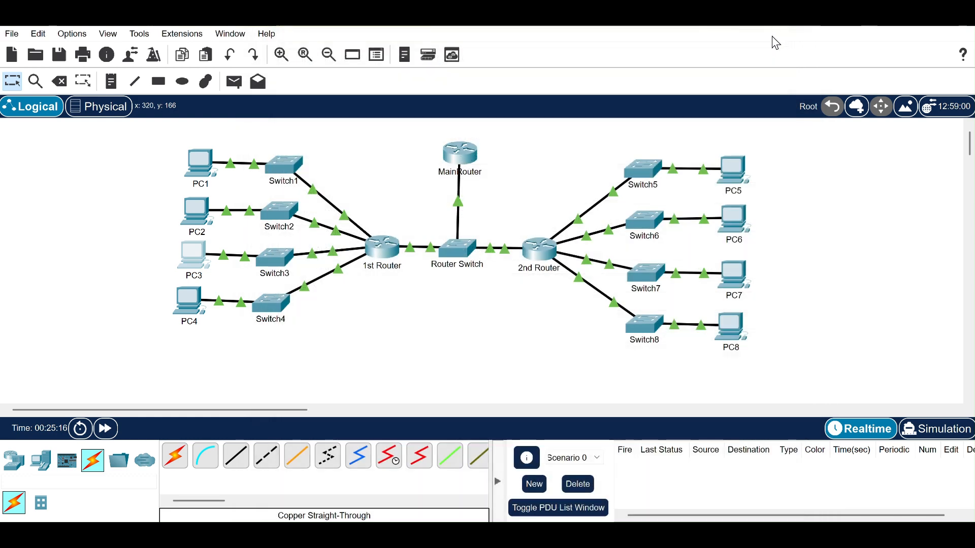
Give PC4 the static IPv4 address 192.168.4.254 with subnet mask 255.255.255.0 in its IP Configuration
click(188, 305)
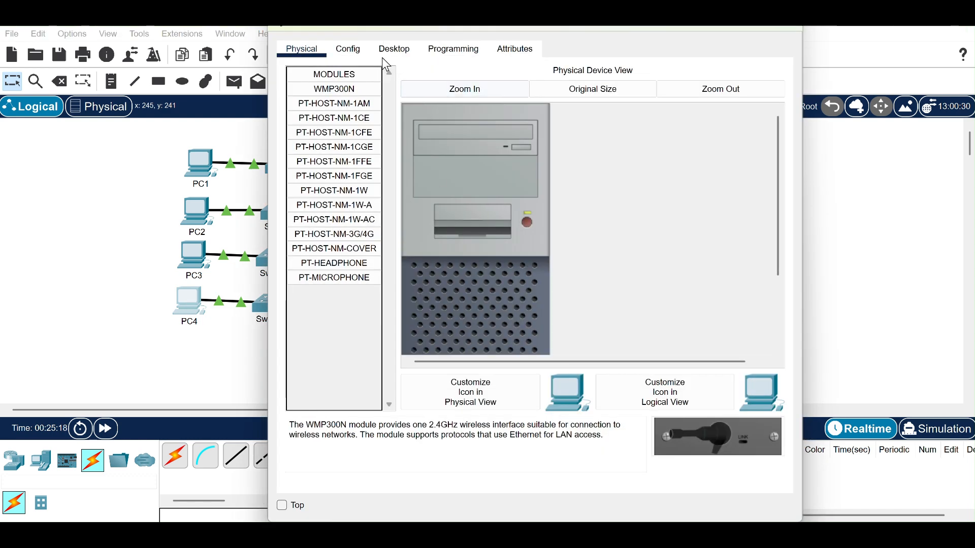
click(381, 50)
click(372, 118)
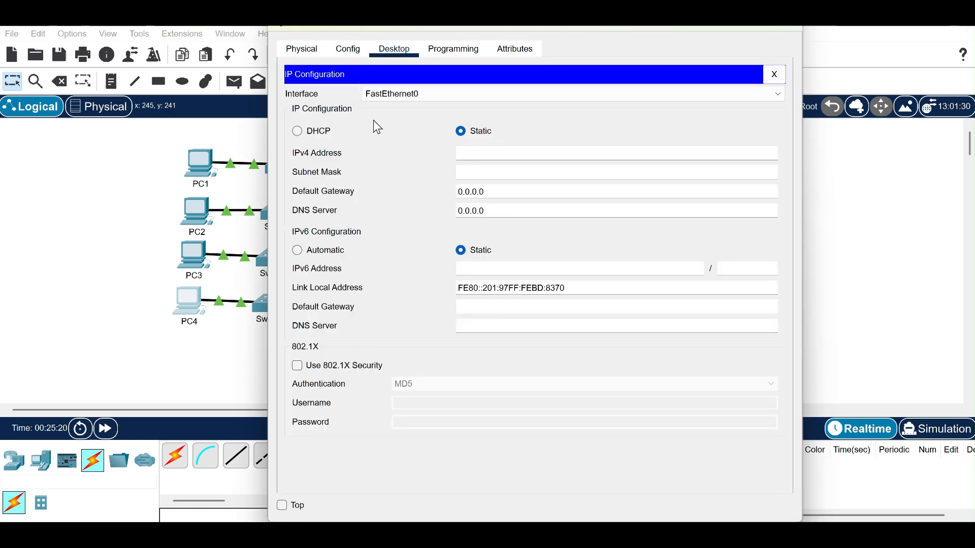
click(503, 153)
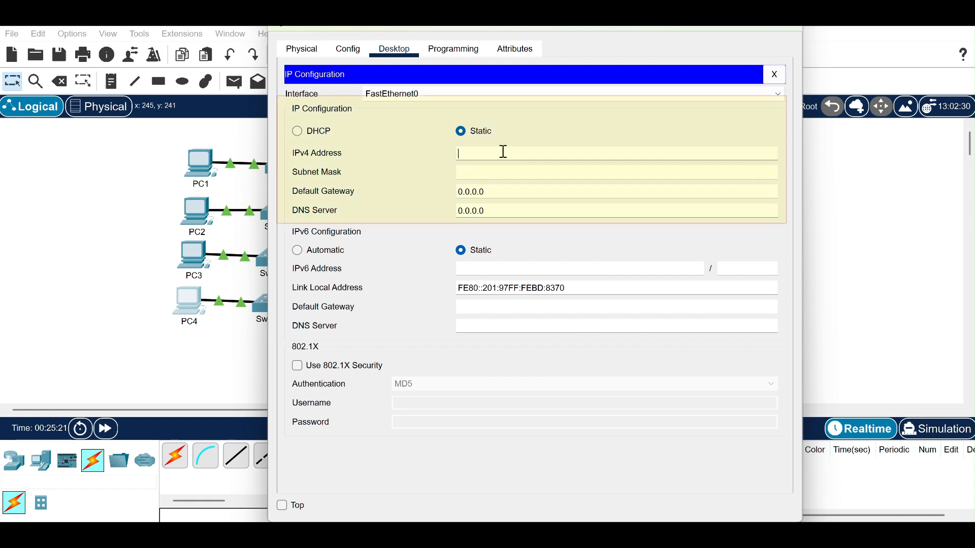
text(192.168.4.254)
click(514, 189)
Set PC4's default gateway to 192.168.4.1 and close its window
drag(514, 189, 437, 190)
text(192.168.4.1)
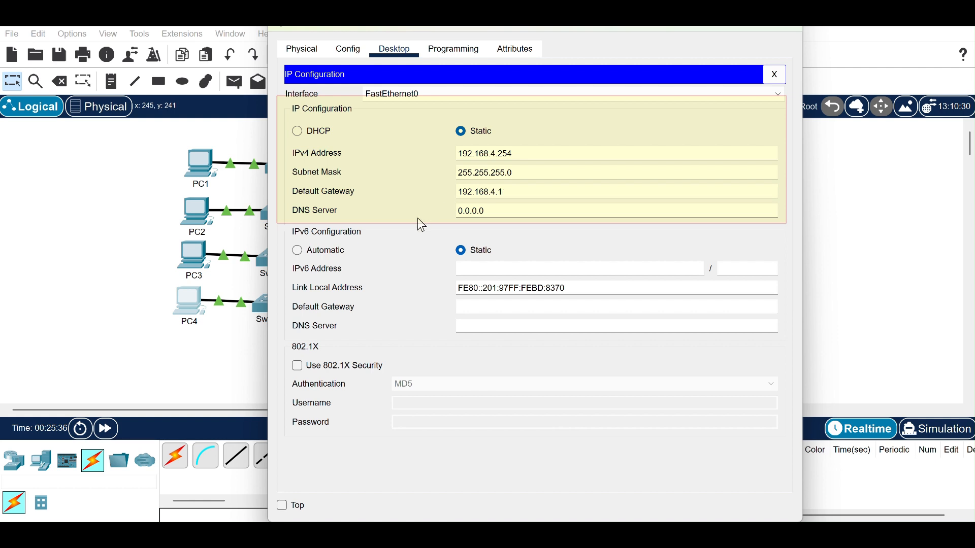
click(787, 30)
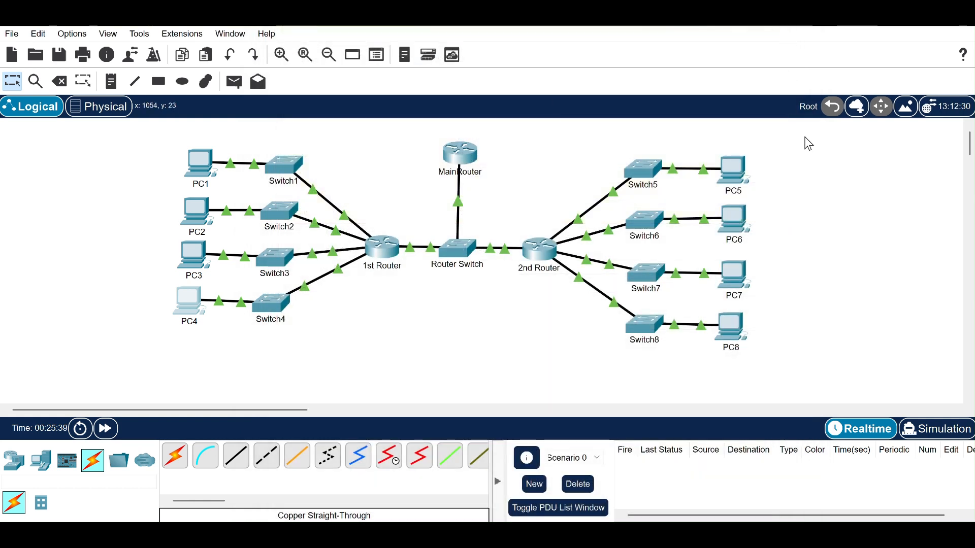
Give PC5 the static IPv4 address 192.168.5.254 with subnet mask 255.255.255.0 in its IP Configuration
click(733, 172)
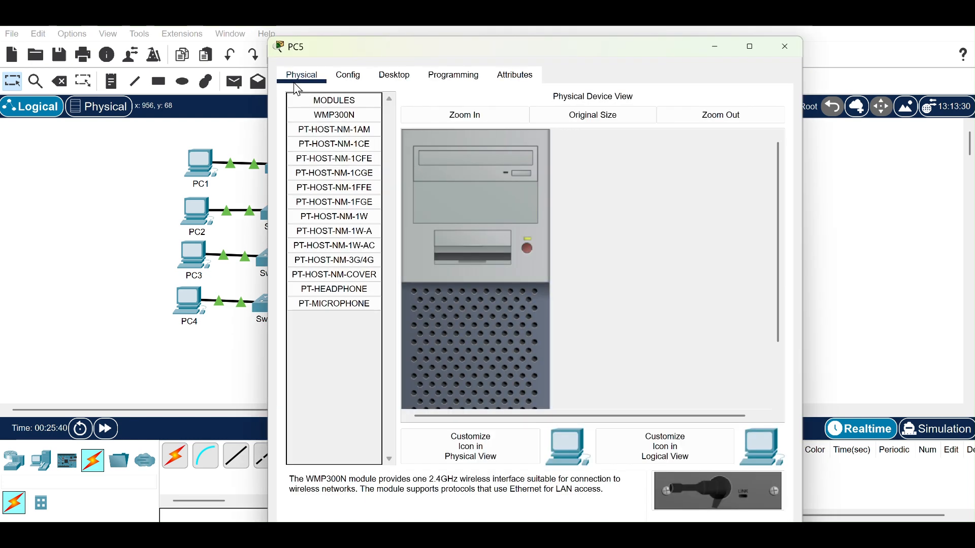
click(387, 76)
click(335, 116)
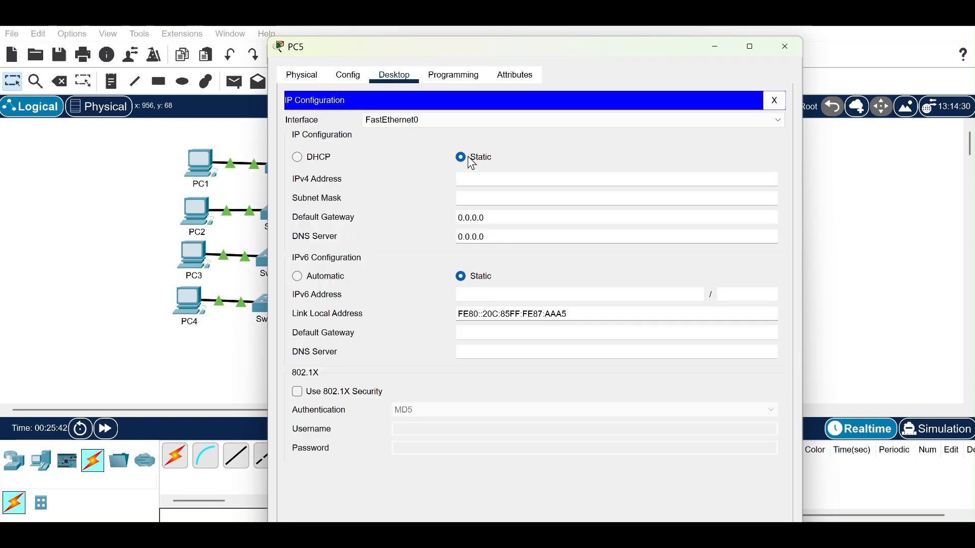
click(481, 182)
text(19)
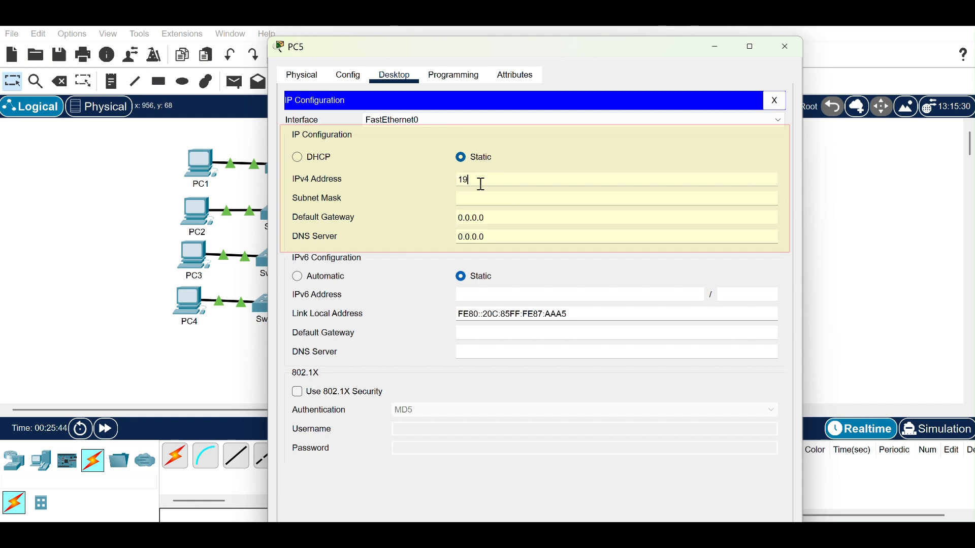
text(2.168.5.254)
click(494, 220)
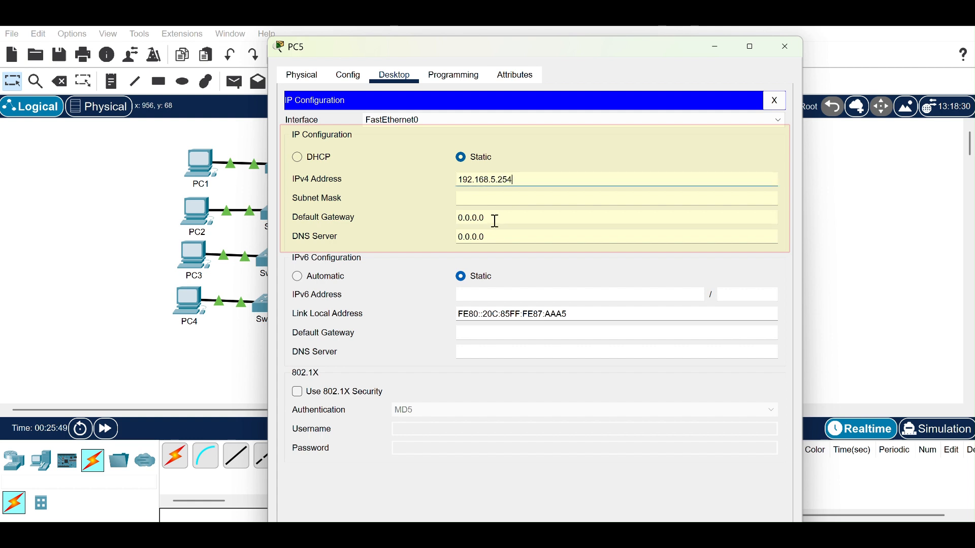
Set PC5's default gateway to 192.168.5.1 and close its window
drag(494, 220, 428, 224)
text(192.16)
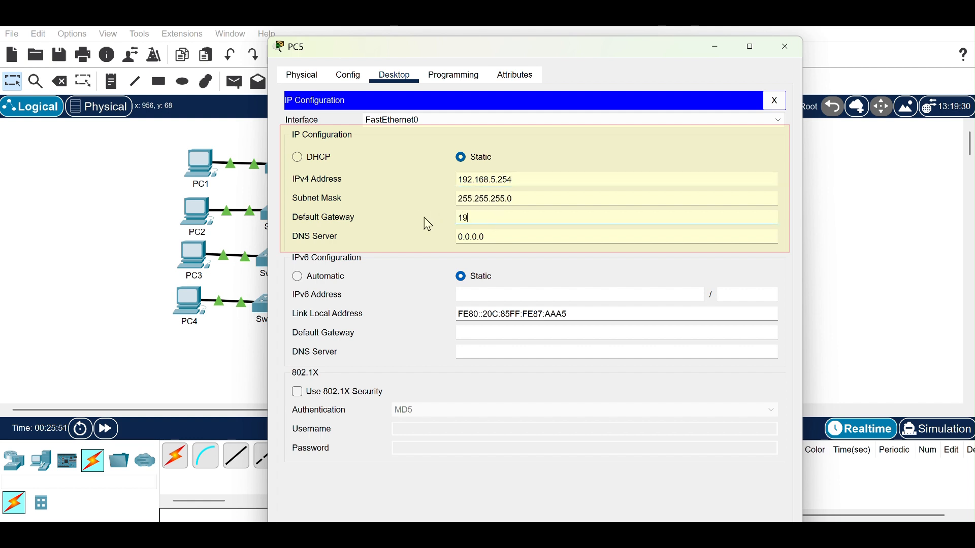
text(8.5.1)
click(501, 236)
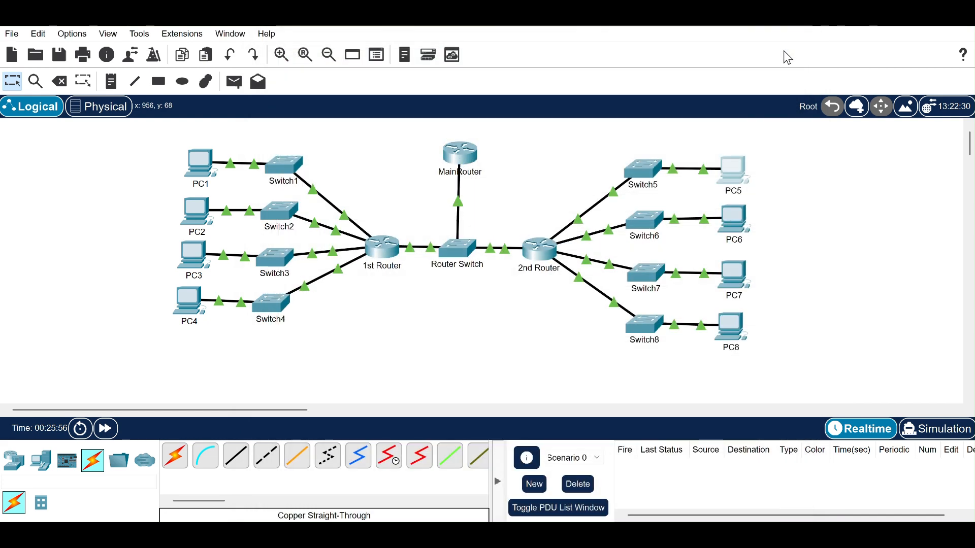
click(787, 49)
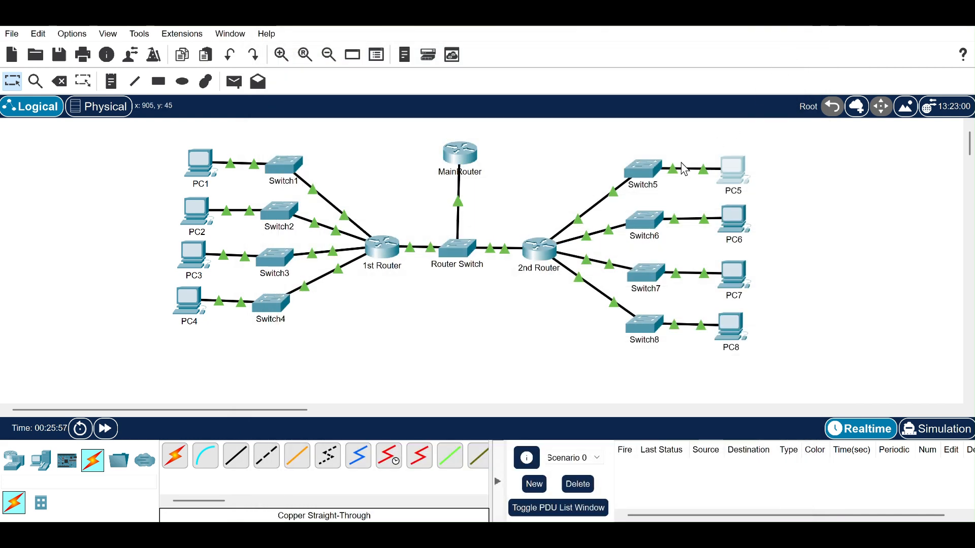
Give PC6 the static IPv4 address 192.168.6.254 with subnet mask 255.255.255.0 in its IP Configuration
click(734, 222)
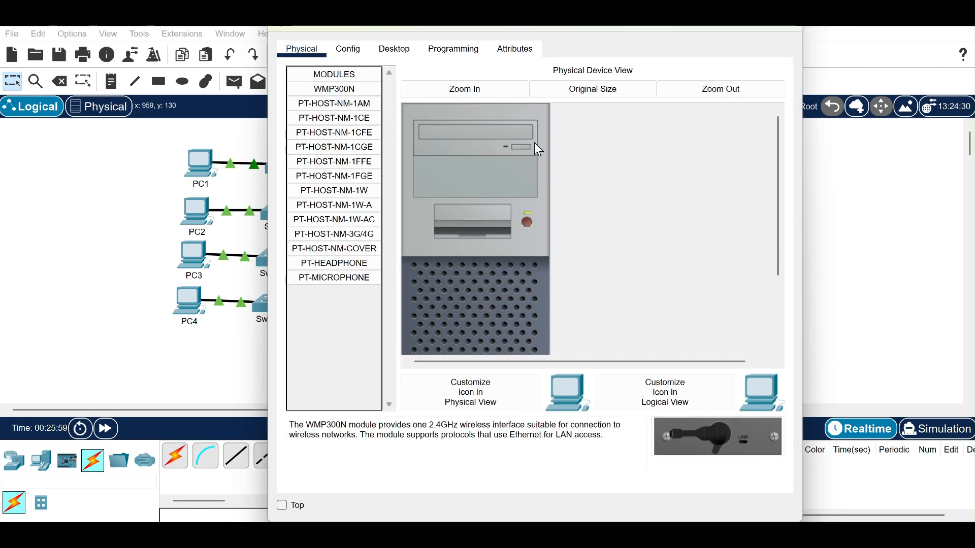
click(394, 49)
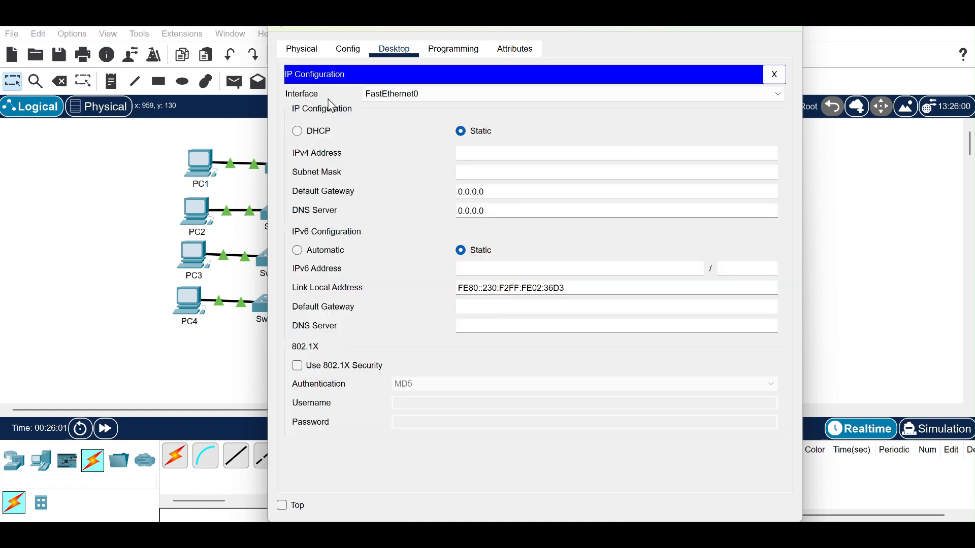
click(331, 106)
click(486, 153)
text(192.168.6.254)
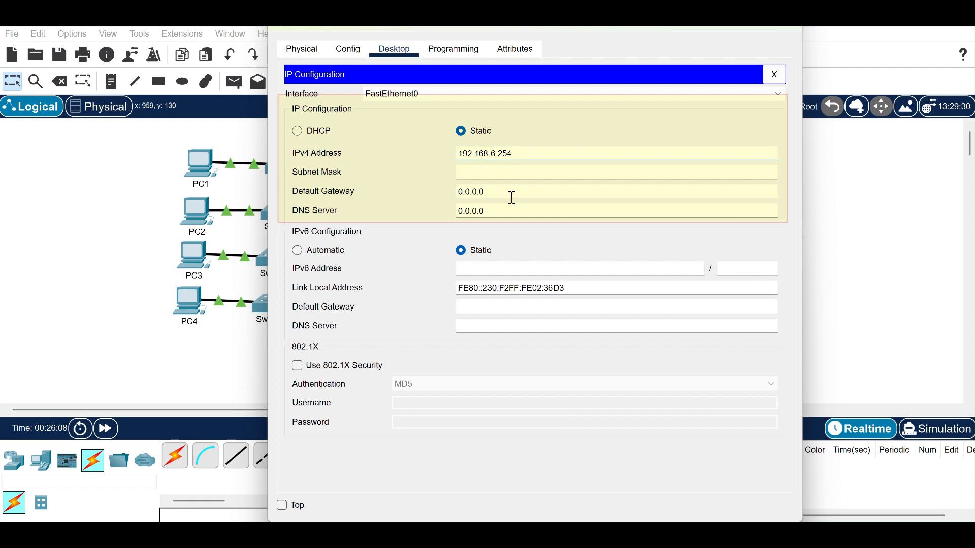
key(Tab)
Set PC6's default gateway to 192.168.6.1 and close its window
key(Tab)
text(1)
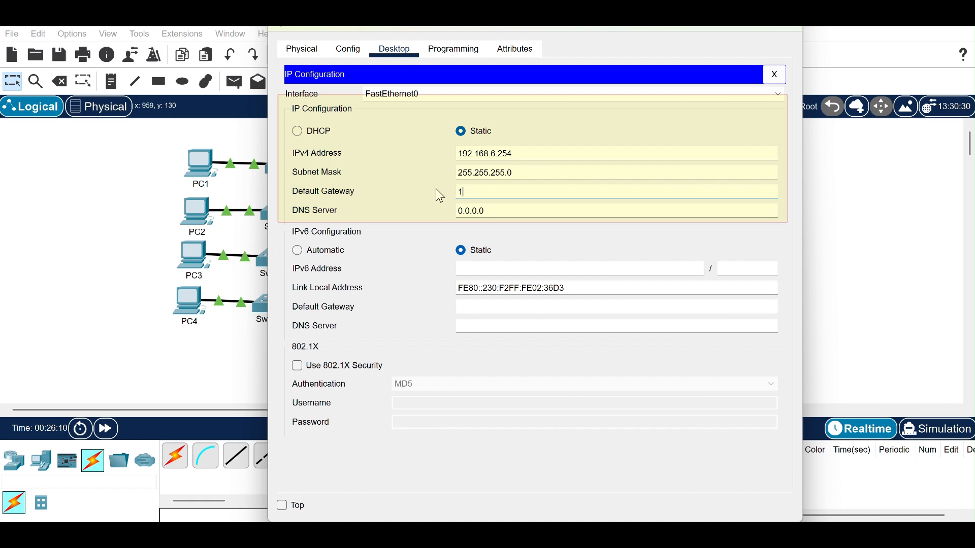
text(92.168.6.1)
click(437, 191)
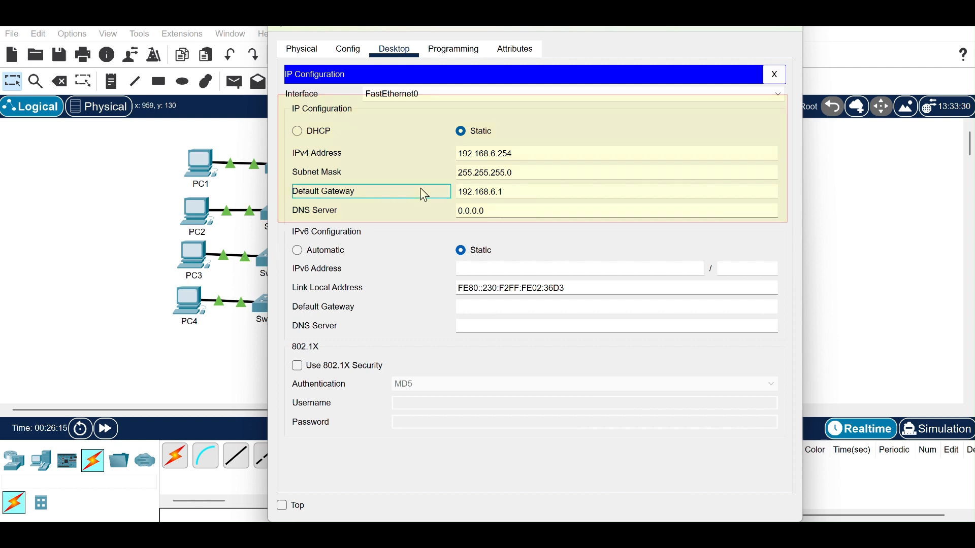
click(777, 30)
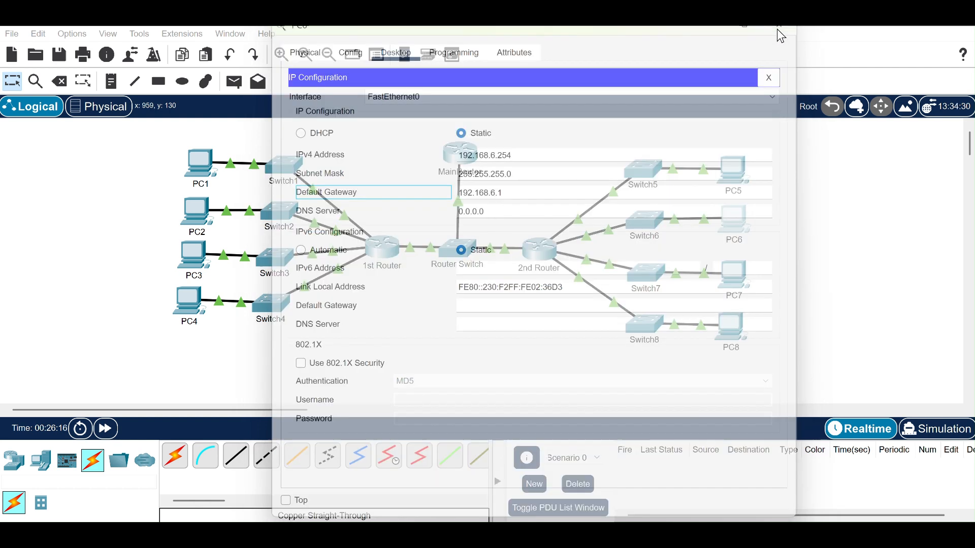
Give PC7 the static IPv4 address 192.168.7.254 with subnet mask 255.255.255.0 in its IP Configuration
click(742, 276)
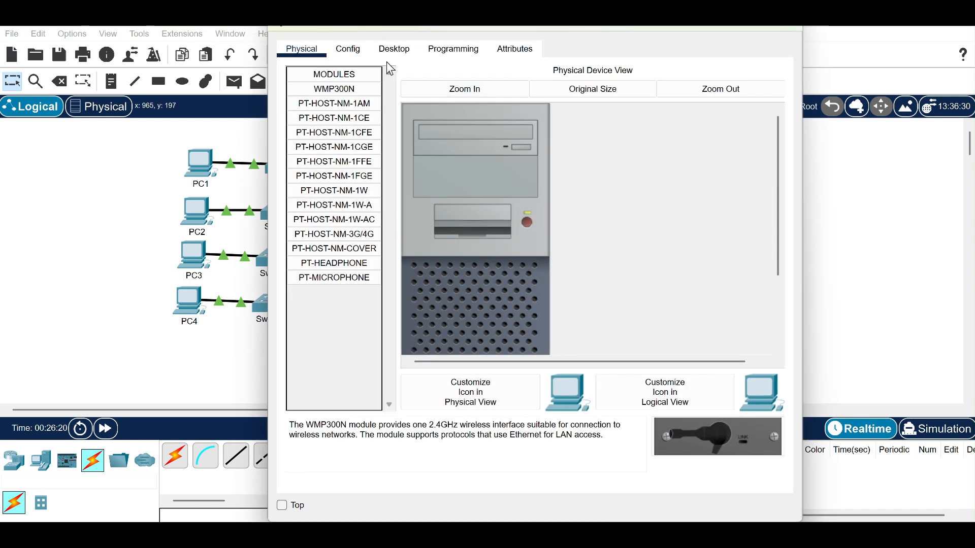
click(386, 49)
click(339, 106)
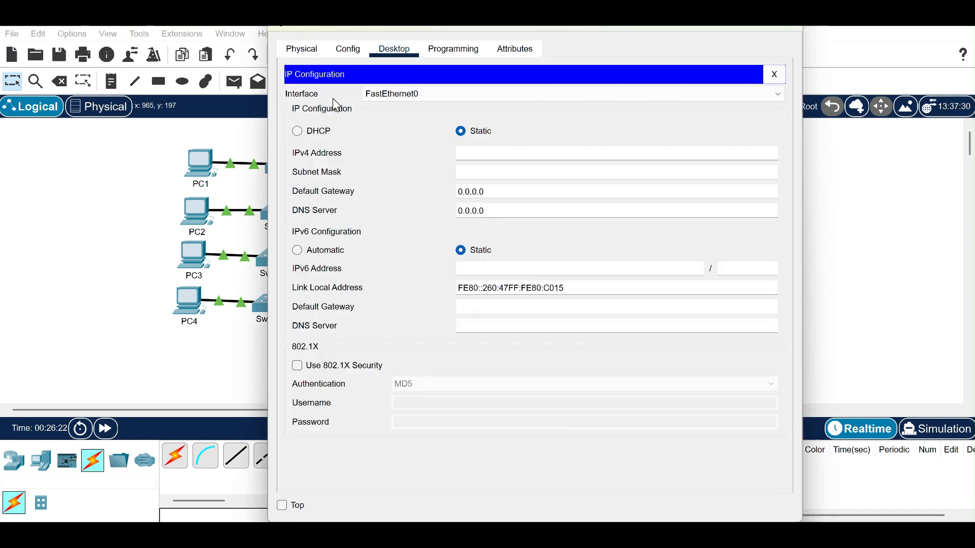
click(485, 150)
text(192.168.7.254)
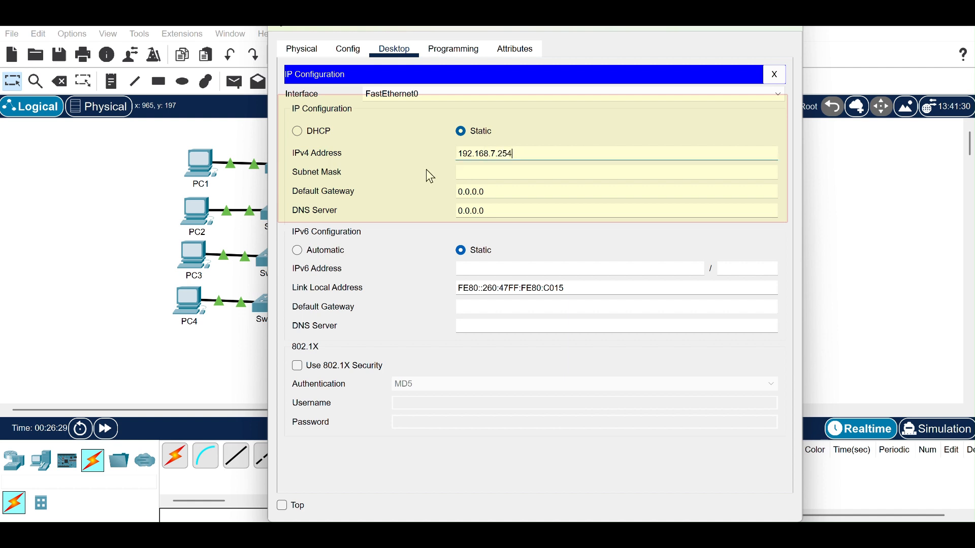
click(483, 177)
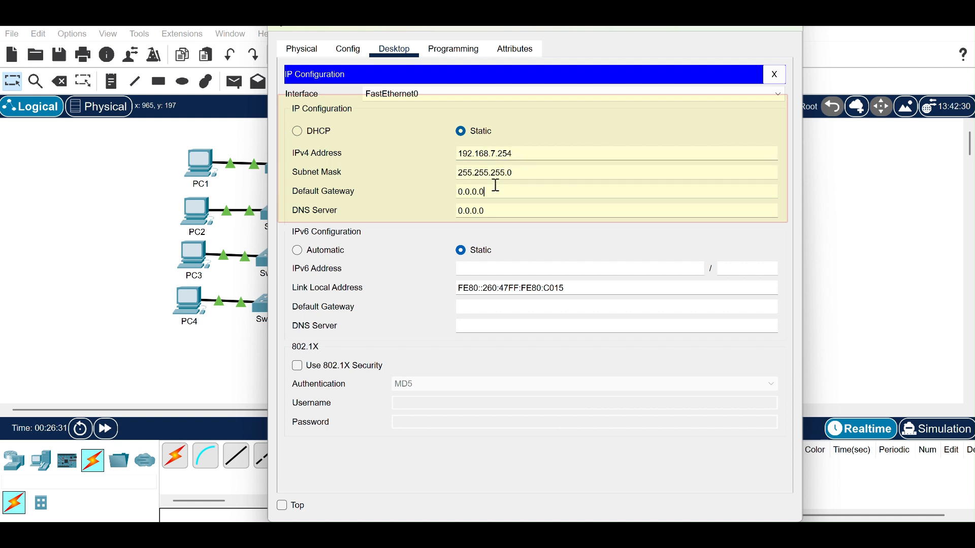
Set PC7's default gateway to 192.168.7.1 and close its window
drag(496, 189, 432, 189)
text(192.16)
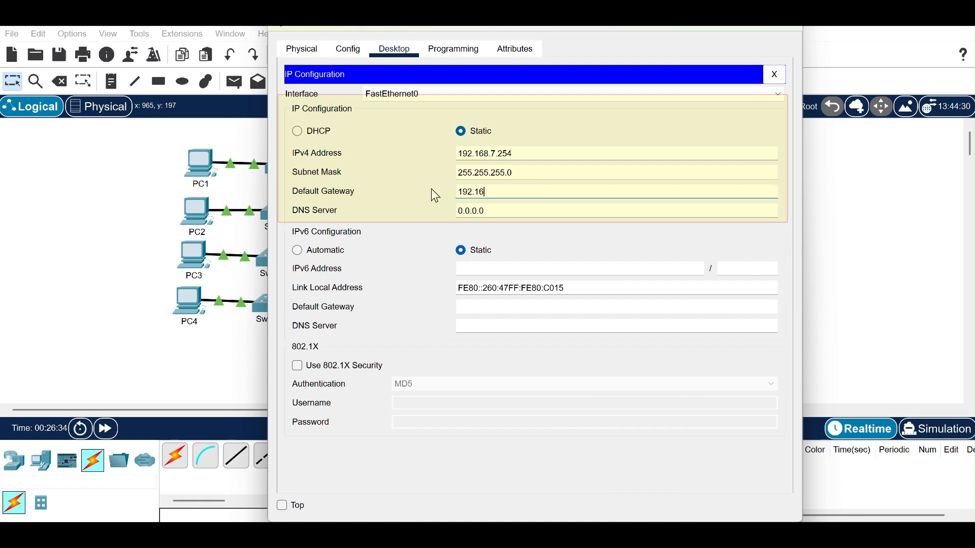
text(8.7.1)
click(431, 196)
click(786, 30)
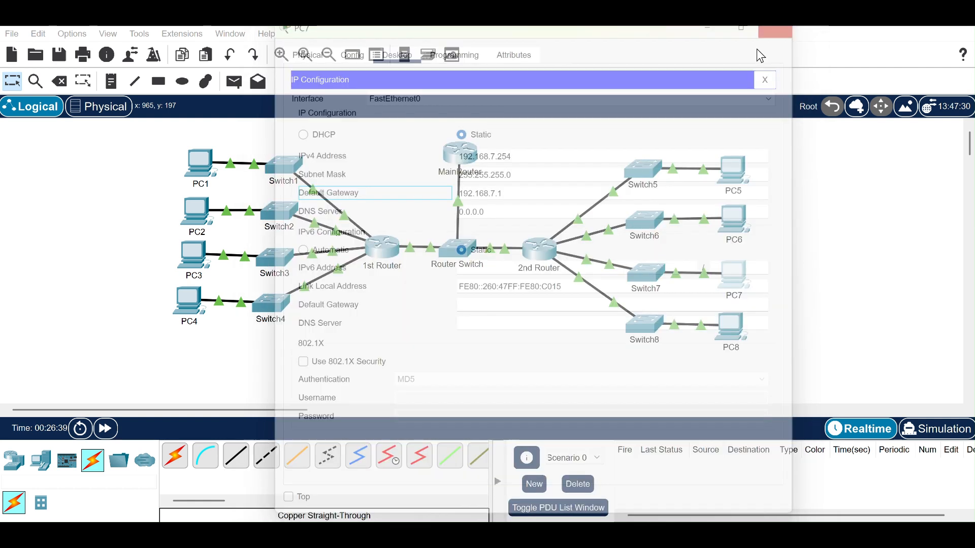
Give PC8 the static IPv4 address 192.168.8.254 in its IP Configuration
click(737, 324)
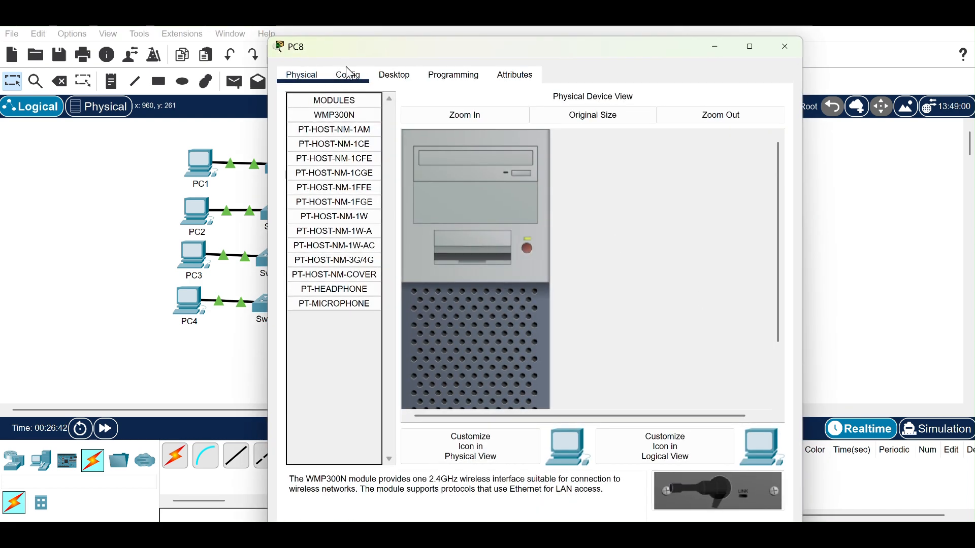
click(395, 77)
click(355, 122)
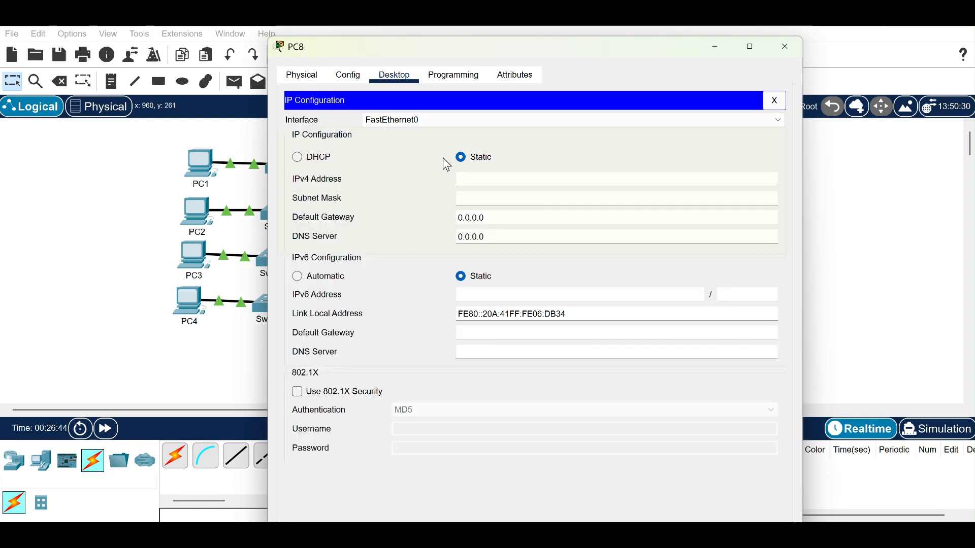
click(479, 180)
text(192.168)
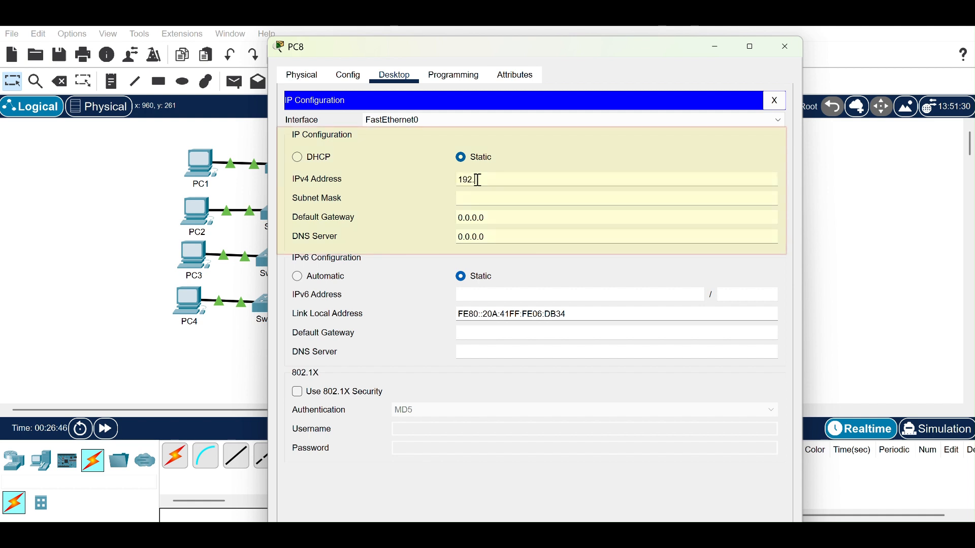
text(.8.254)
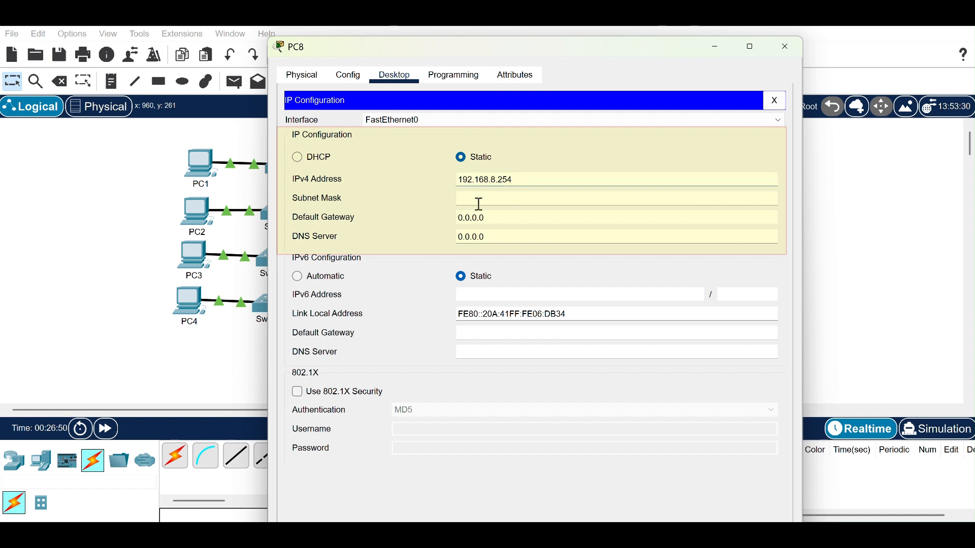
Fill in PC8's subnet mask 255.255.255.0 and default gateway 192.168.8.1, and close its window
drag(497, 217, 430, 215)
text(192.168.)
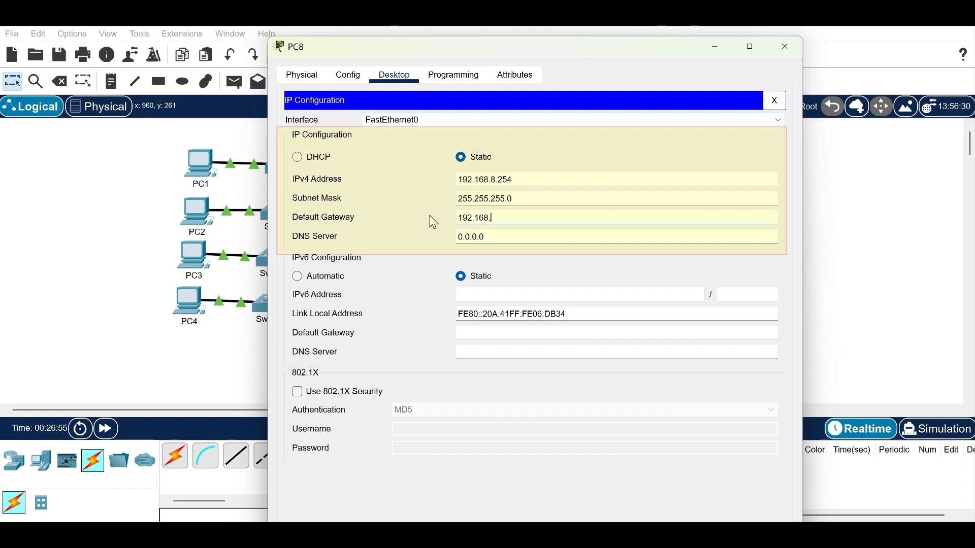
text(8.1)
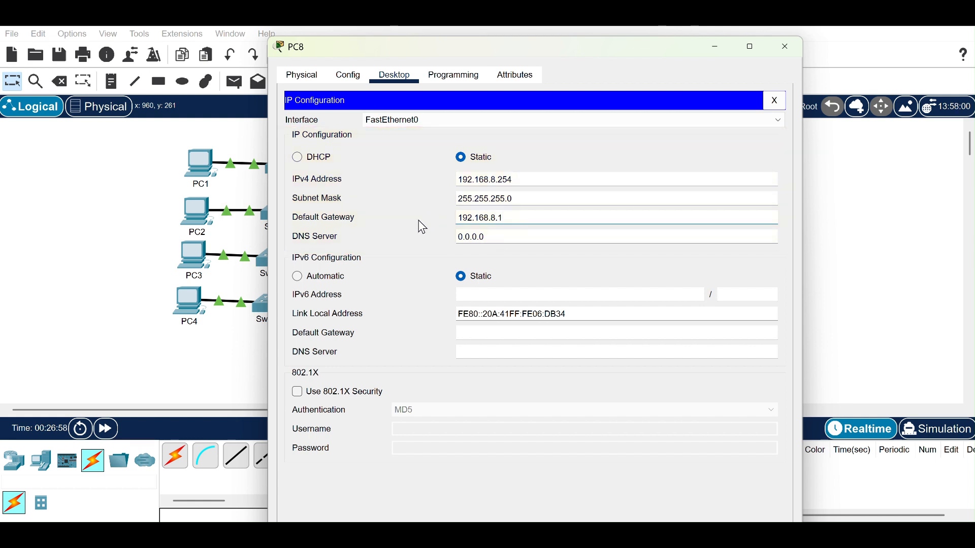
click(419, 221)
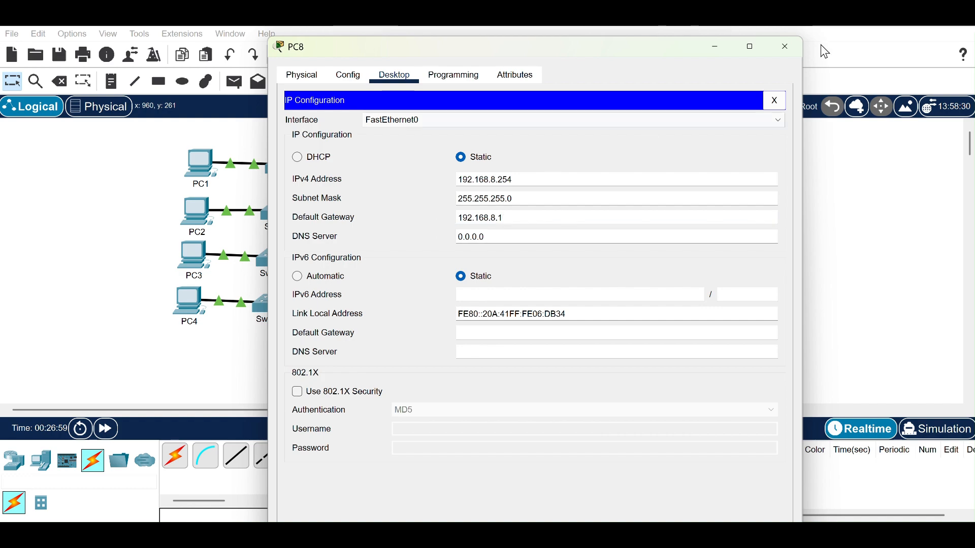
click(786, 47)
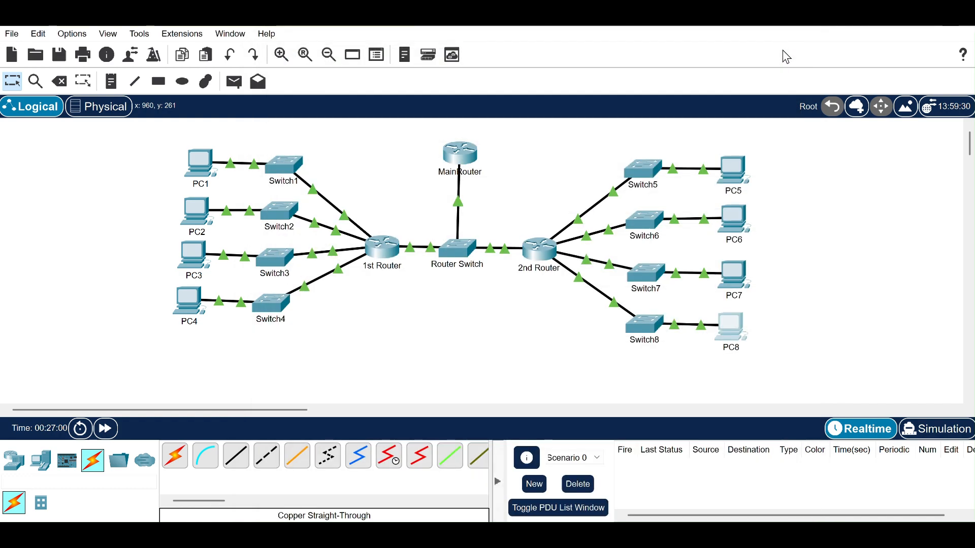
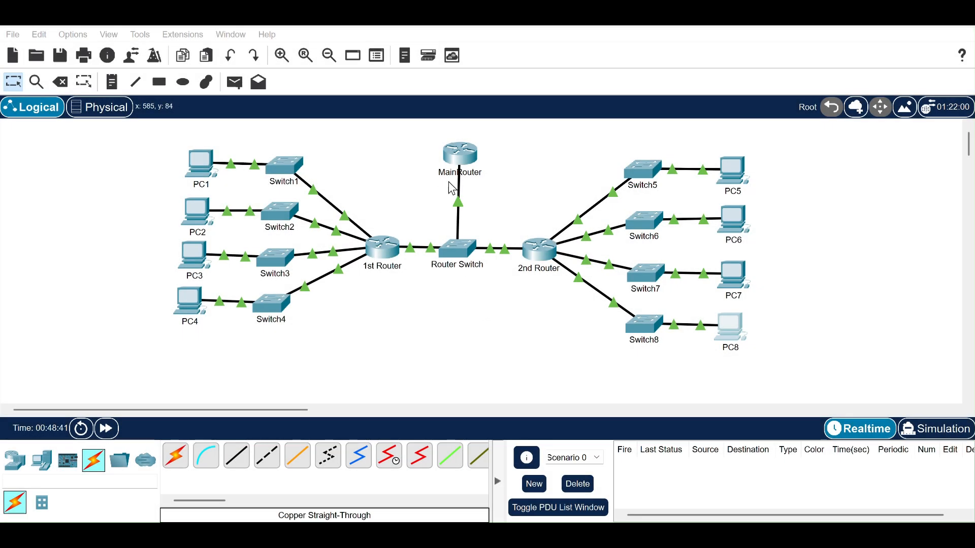
Add network 10.0.0.0 to the RIP routing configuration of MainRouter
click(465, 153)
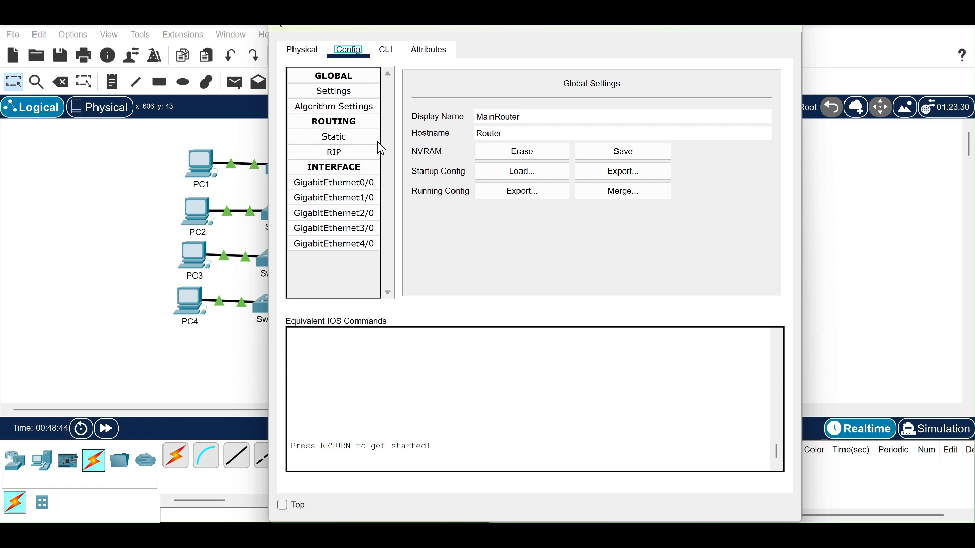
click(331, 158)
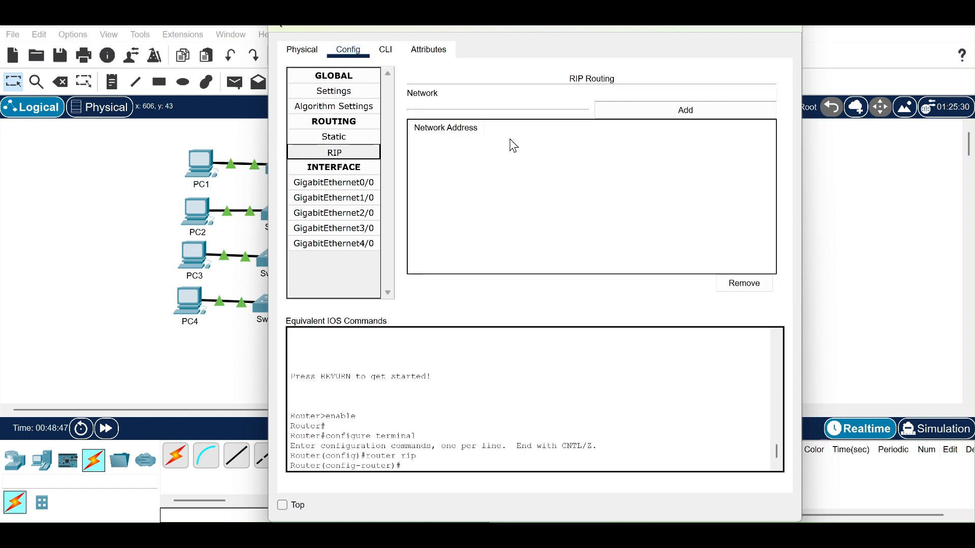
click(614, 95)
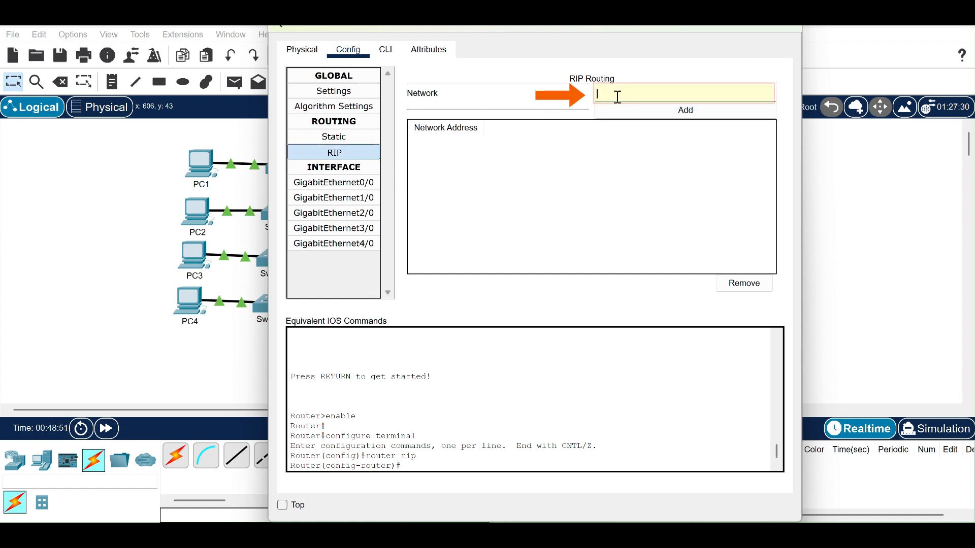
text(10.0.0.0)
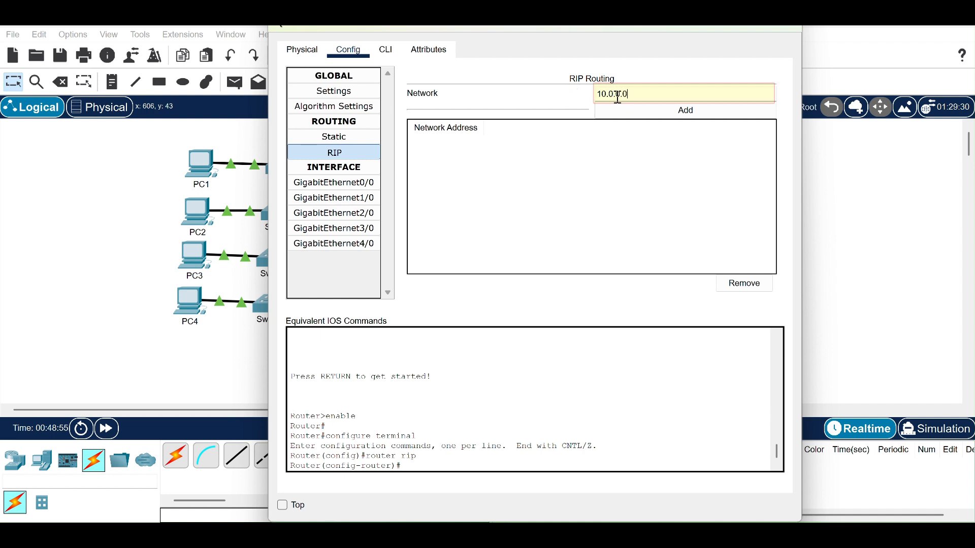
click(675, 113)
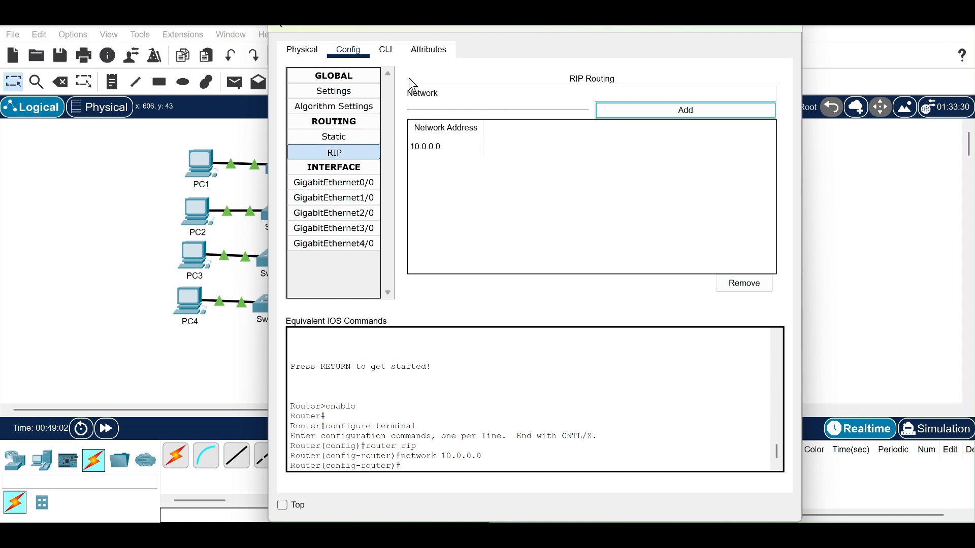
Switch MainRouter's RIP to version 2 with the CLI command "version 2" and close its window
click(386, 51)
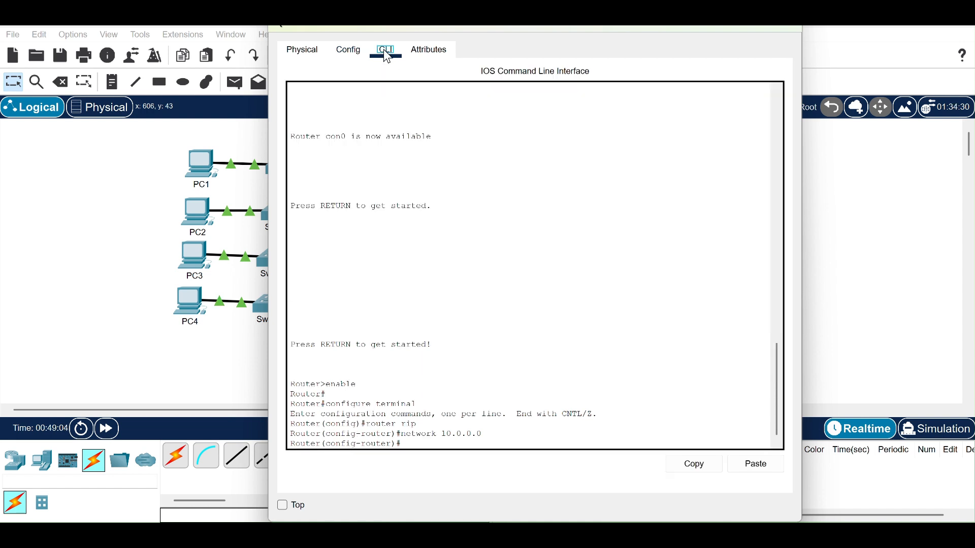
click(417, 445)
text(version 2)
key(Return)
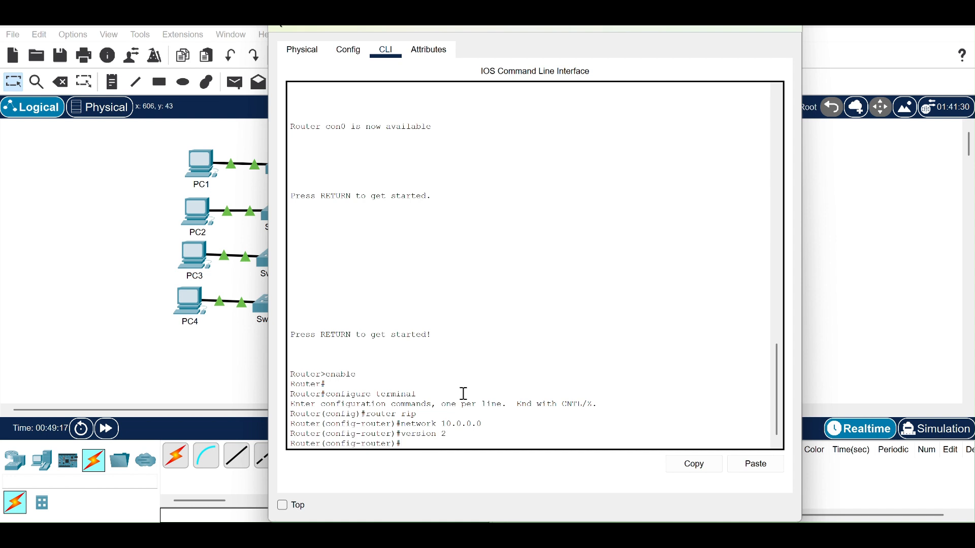
click(788, 29)
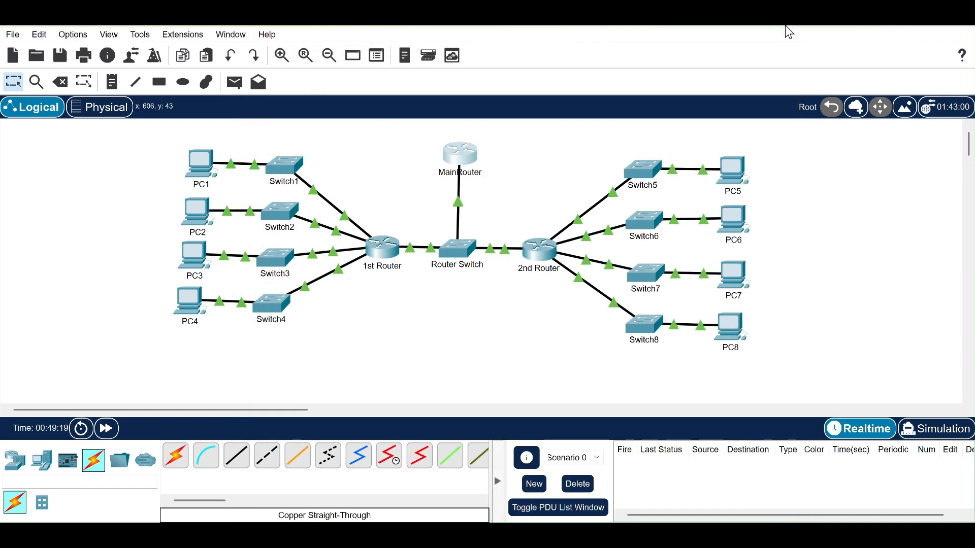
Add network 10.0.0.0 to the RIP routing configuration of 1st Router
click(389, 259)
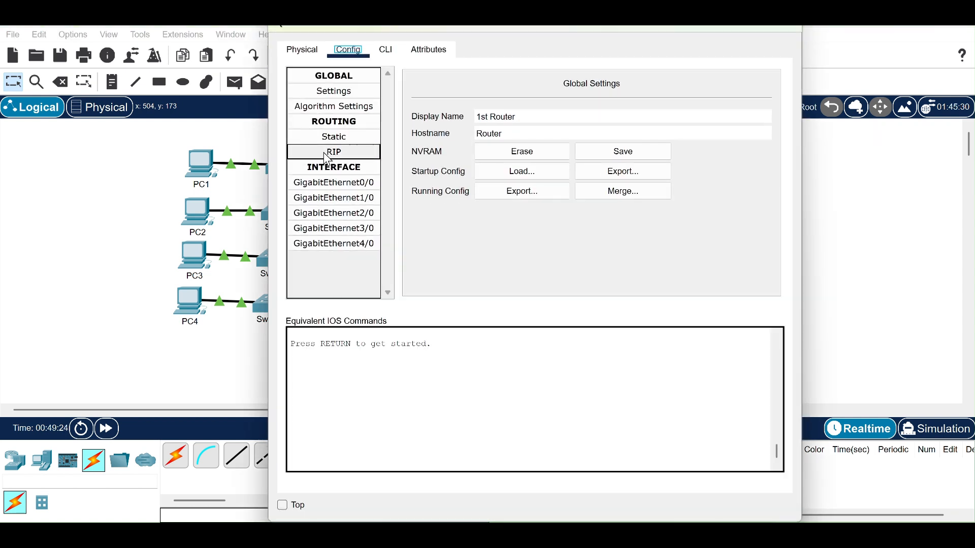
click(327, 159)
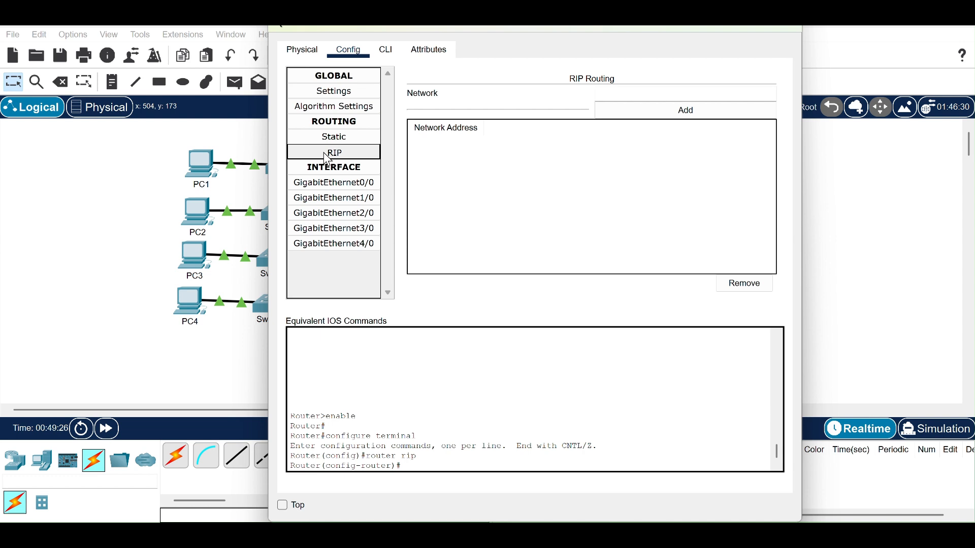
click(620, 93)
text(10.0.0)
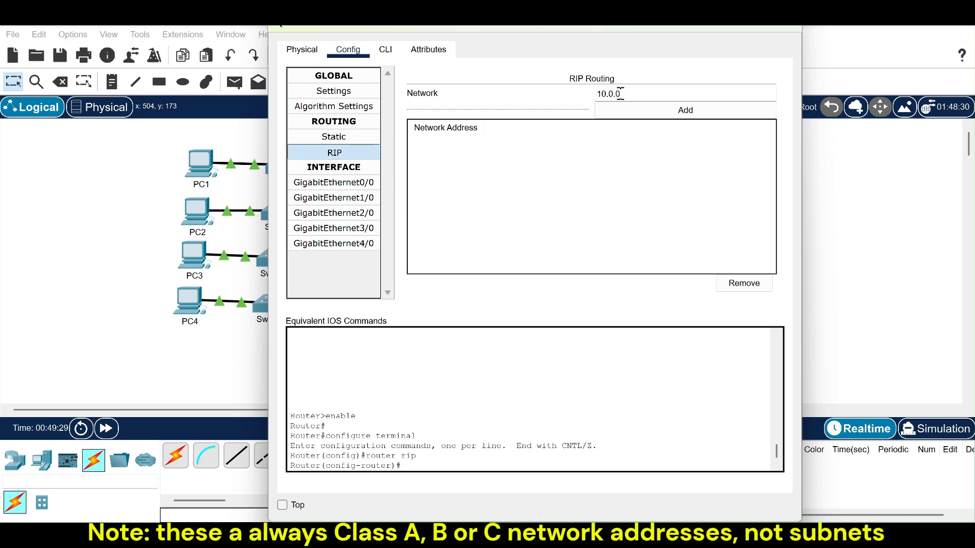
text(.0)
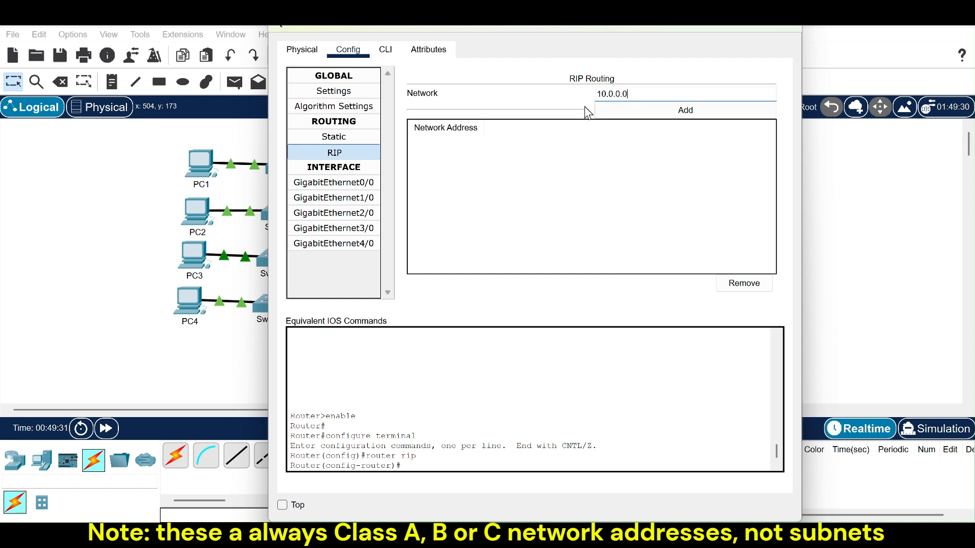
click(690, 116)
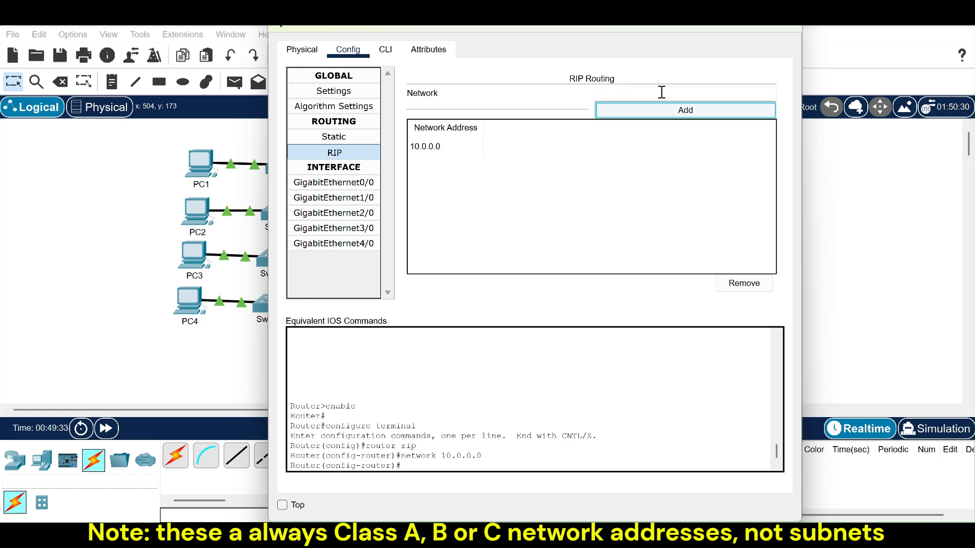
Add networks 192.168.1.0 and 192.168.2.0 to 1st Router's RIP routing
text(192.16)
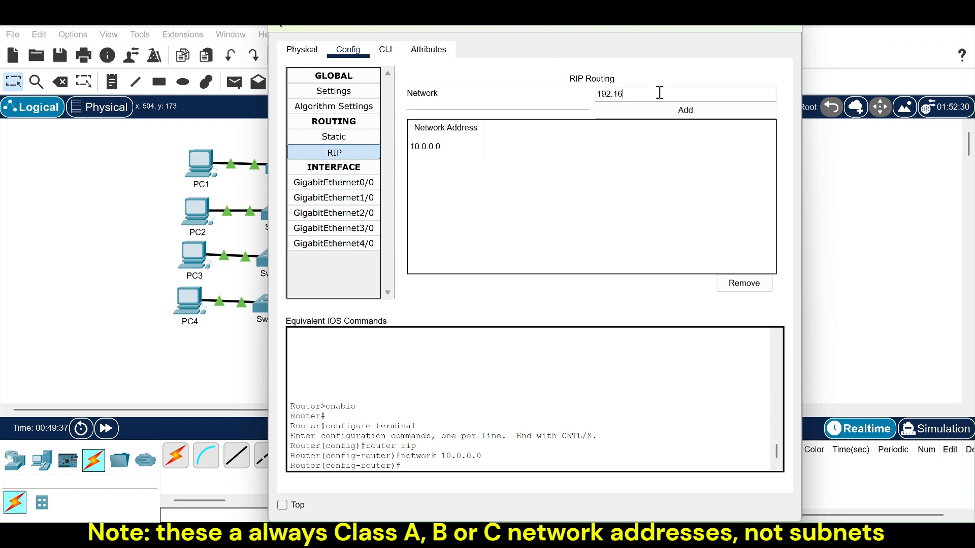
text(8.1.0)
click(683, 112)
click(659, 95)
text(192.1)
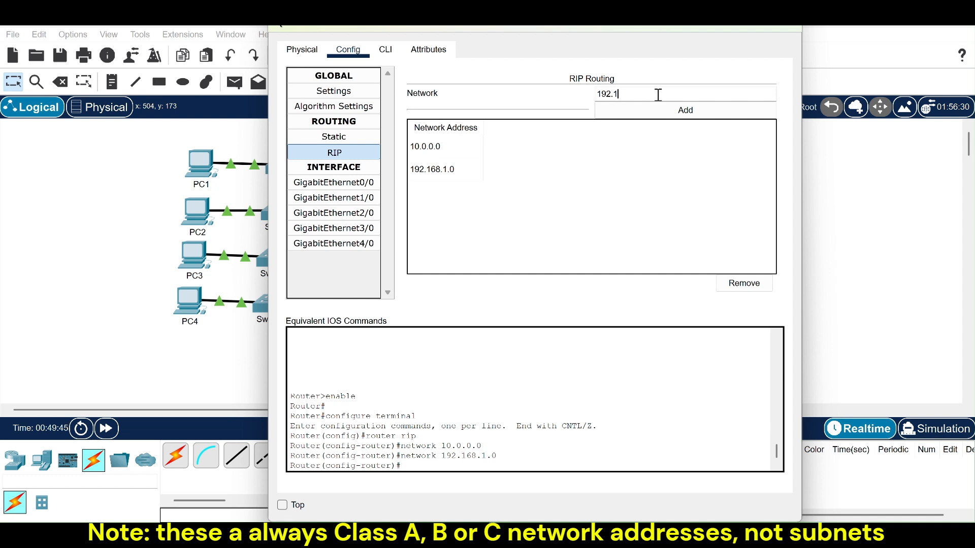
text(68.2.0)
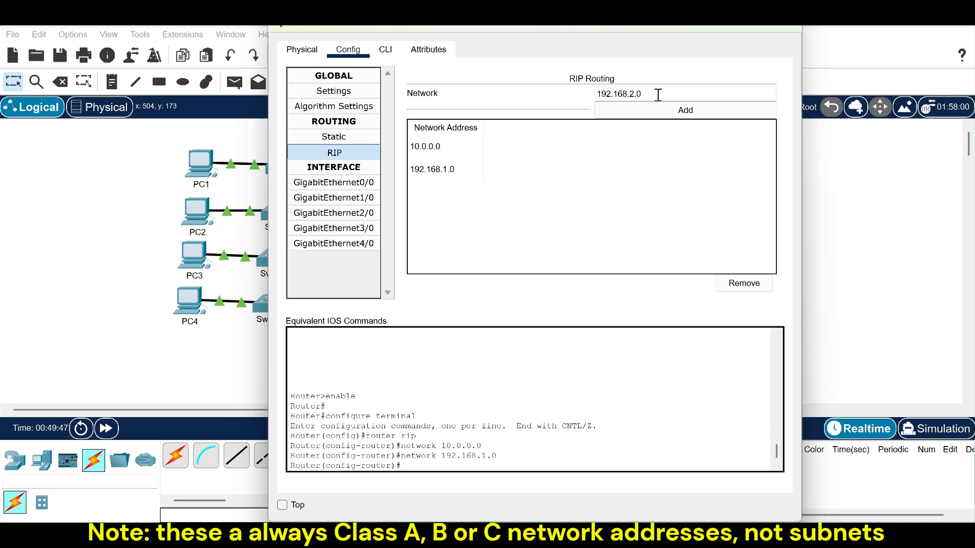
click(689, 112)
Add networks 192.168.3.0 and 192.168.4.0 to 1st Router's RIP routing
click(638, 88)
text(1)
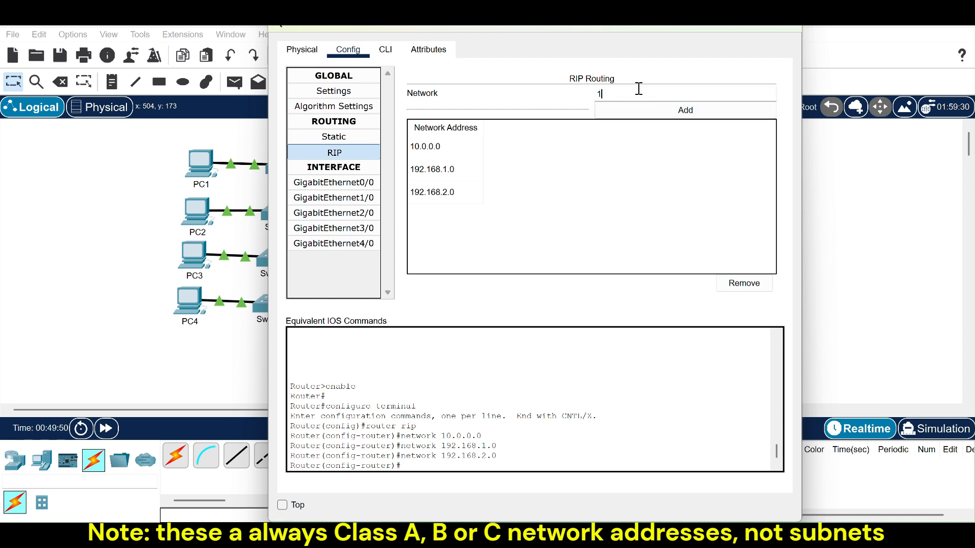
text(92.168.3.0)
click(671, 108)
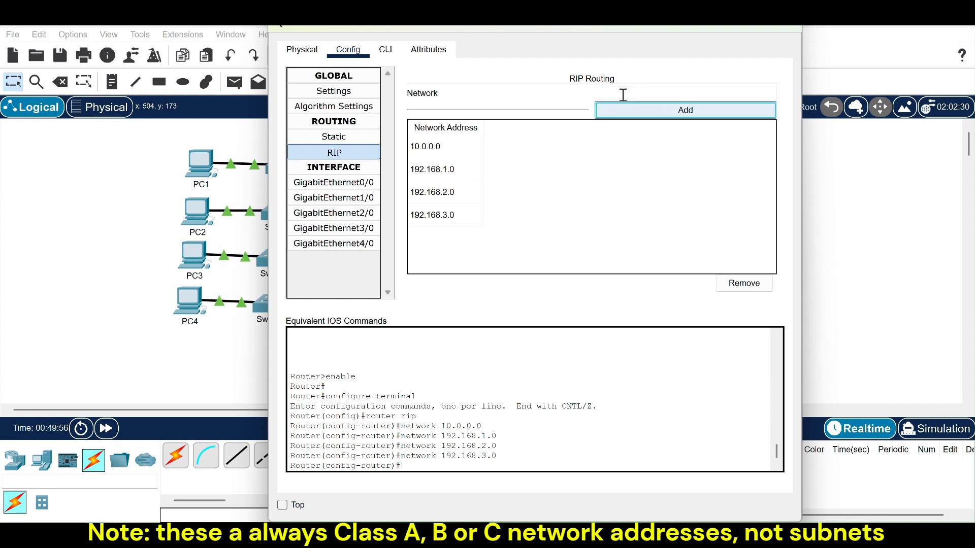
click(623, 94)
text(192.168.4.0)
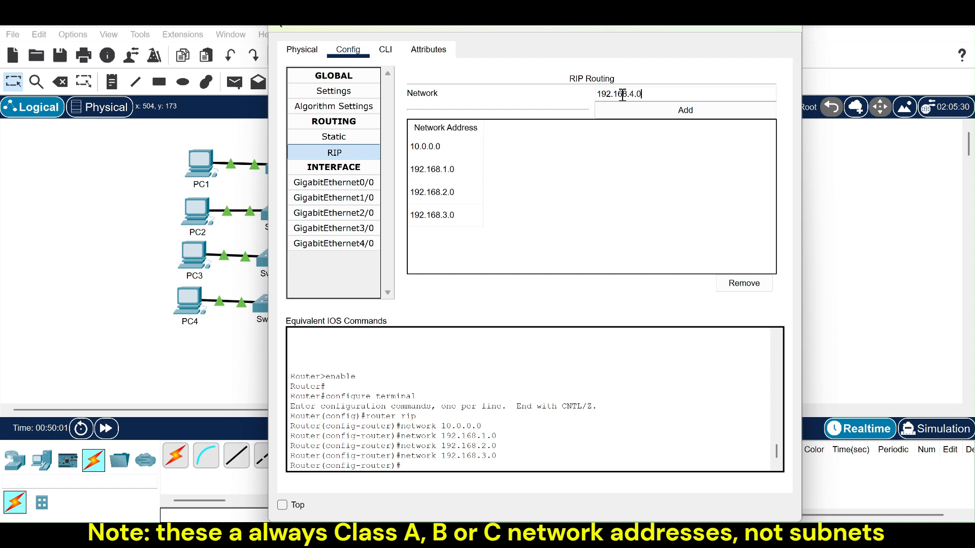
click(656, 108)
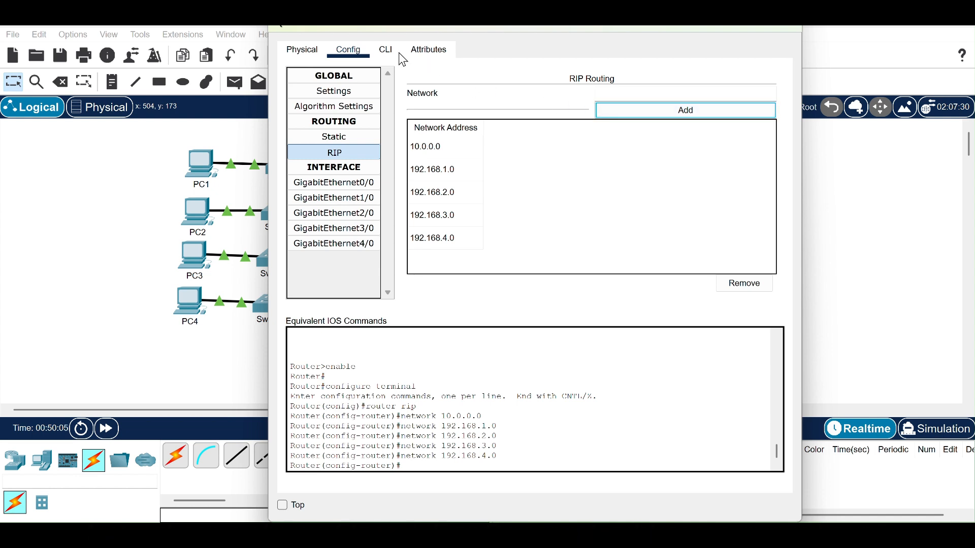
Switch 1st Router's RIP to version 2 with the CLI command "version 2" and close its window
click(381, 51)
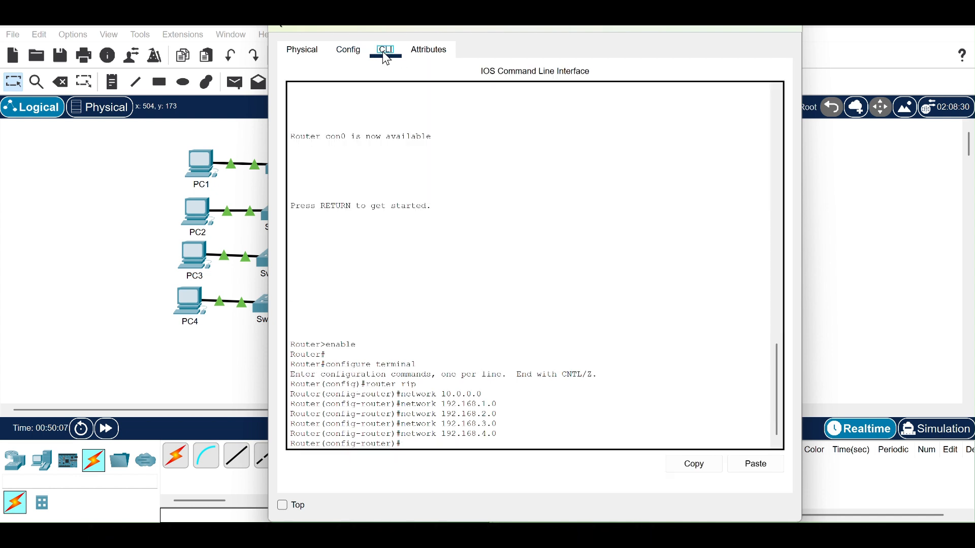
click(420, 443)
text(version 2)
key(Return)
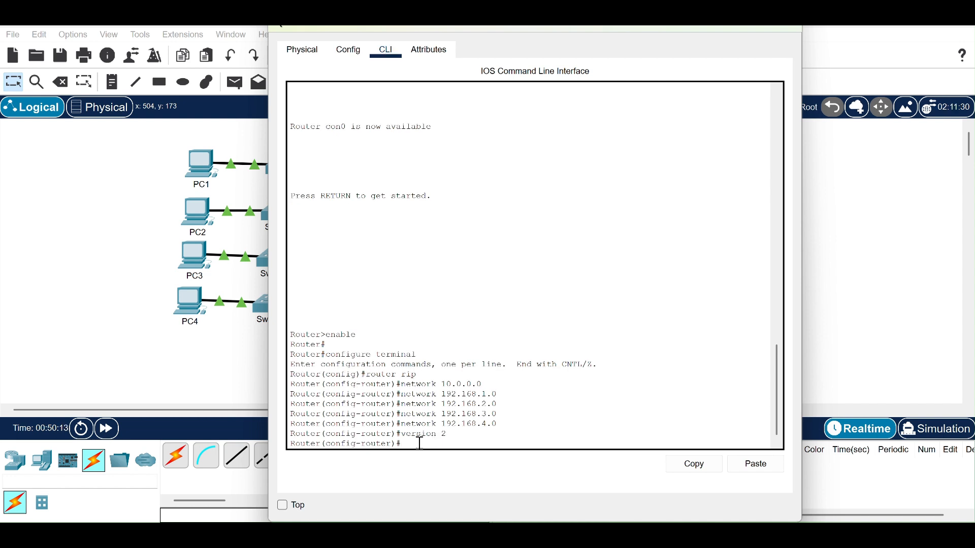
click(790, 30)
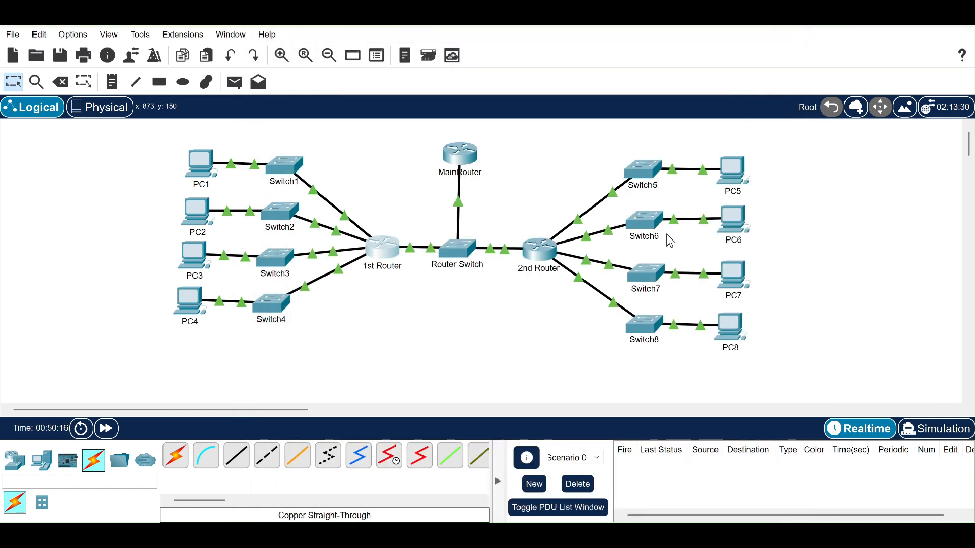
Add network 10.0.0.0 to the RIP routing configuration of 2nd Router
click(541, 258)
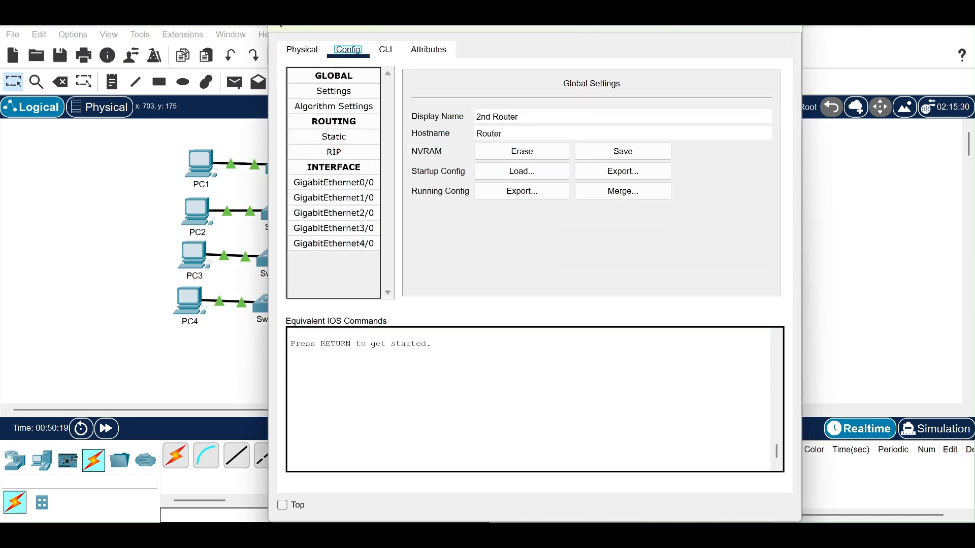
drag(345, 26, 345, 50)
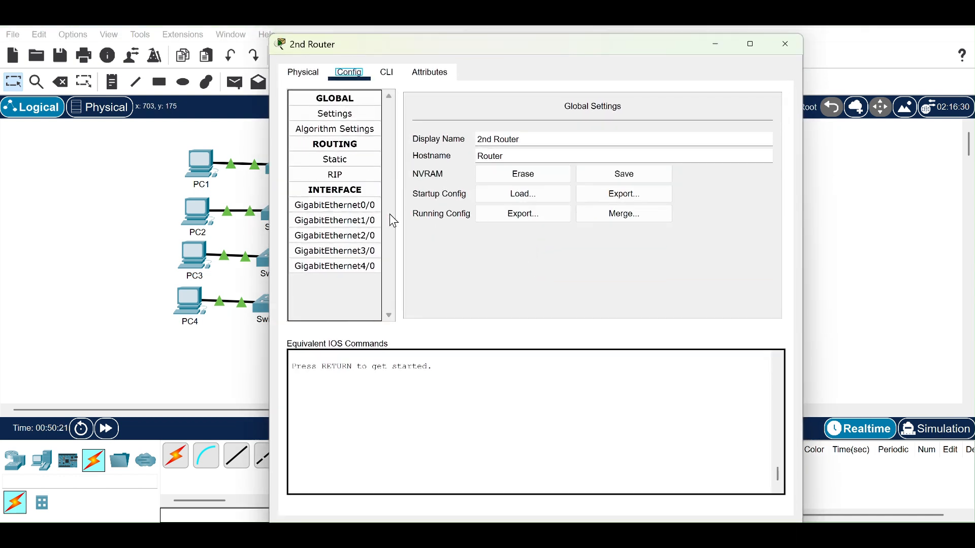
click(334, 175)
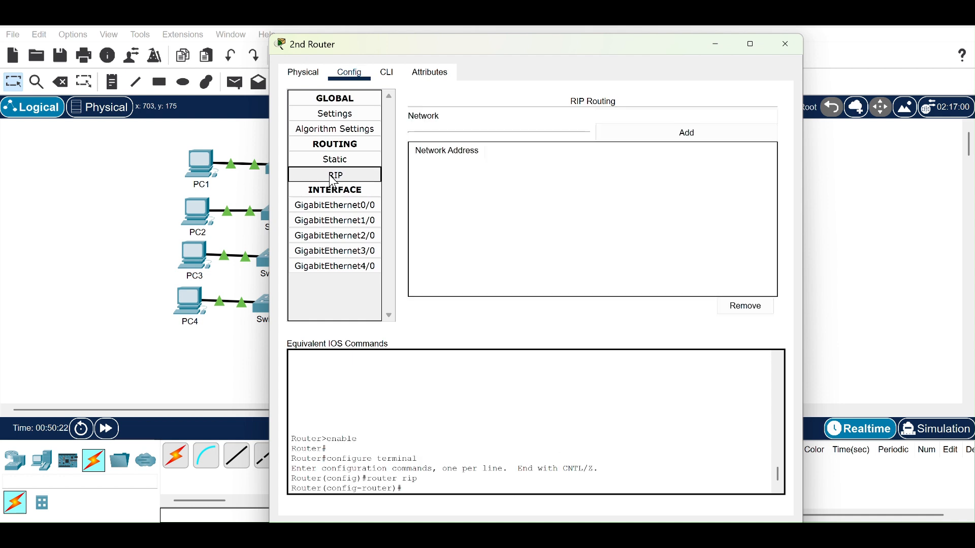
click(611, 116)
text(10.)
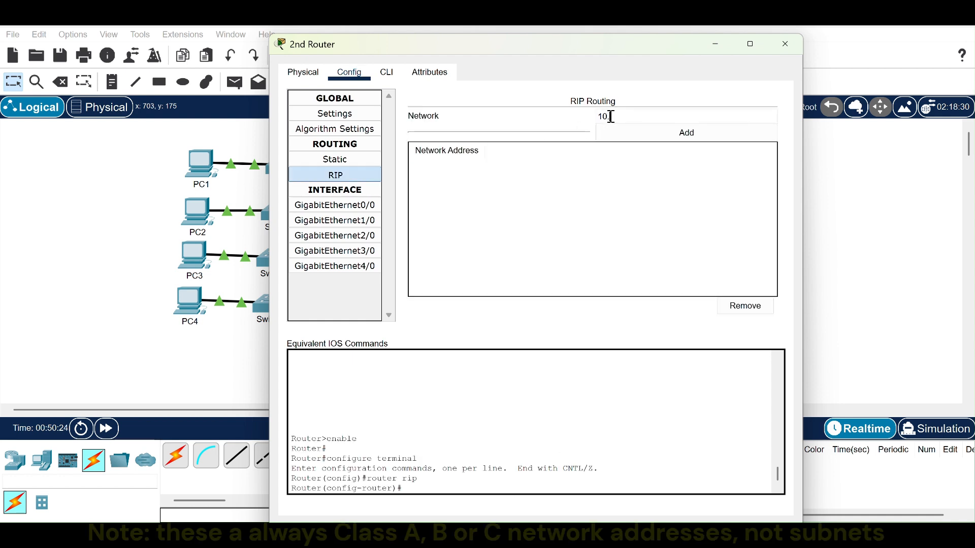
text(0.0.0)
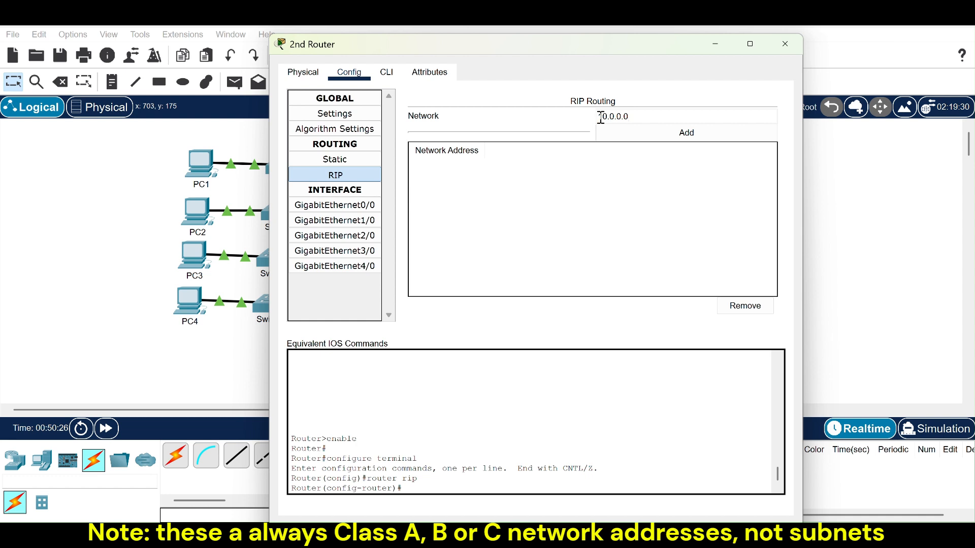
click(676, 132)
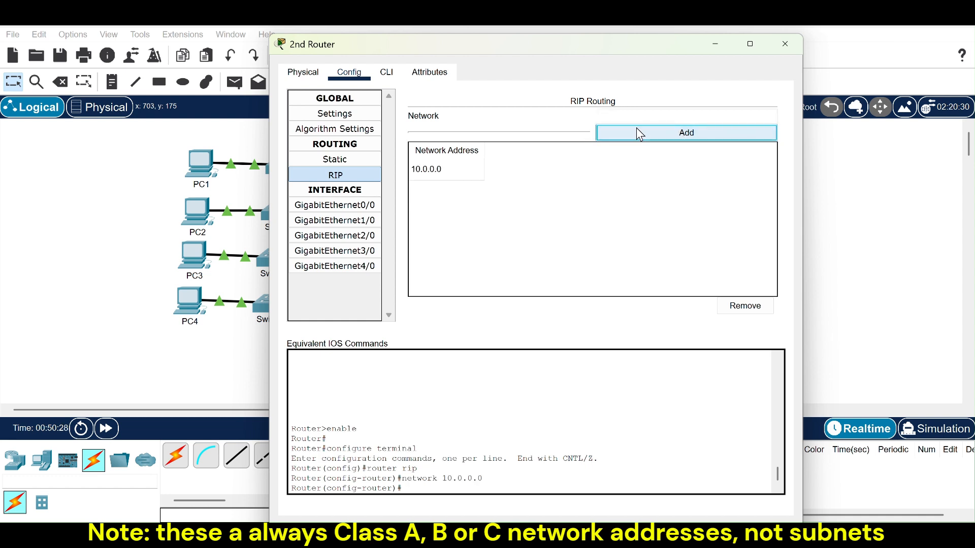
Add networks 192.168.5.0 and 192.168.6.0 to 2nd Router's RIP routing
click(618, 114)
text(1)
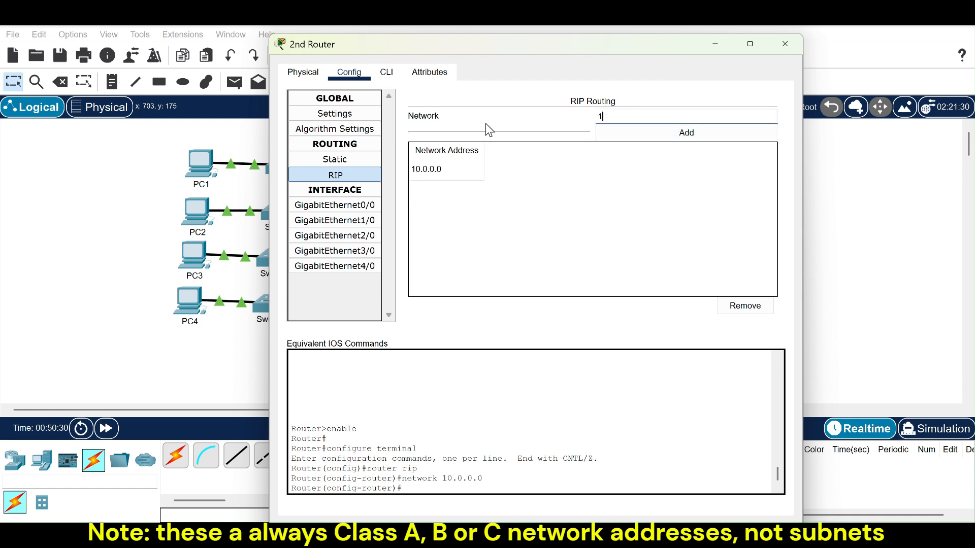
text(92.168.5.0)
click(668, 136)
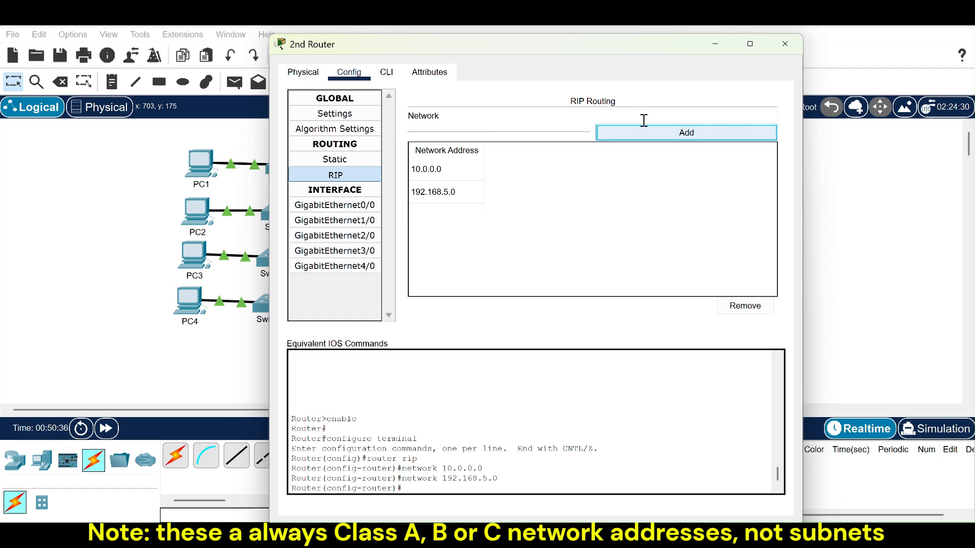
text(192.168.6.0)
click(626, 134)
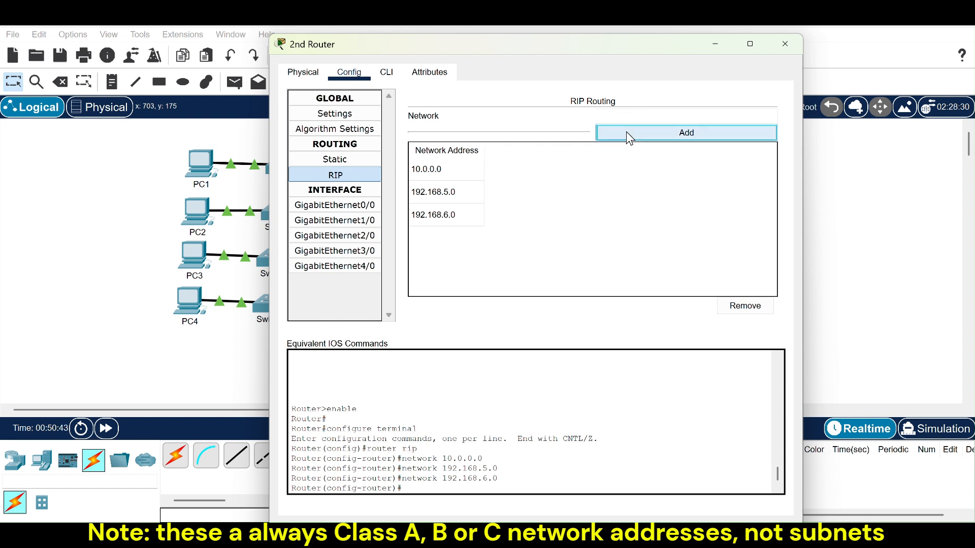
Add network 192.168.7.0 to 2nd Router's RIP routing
click(629, 116)
text(19)
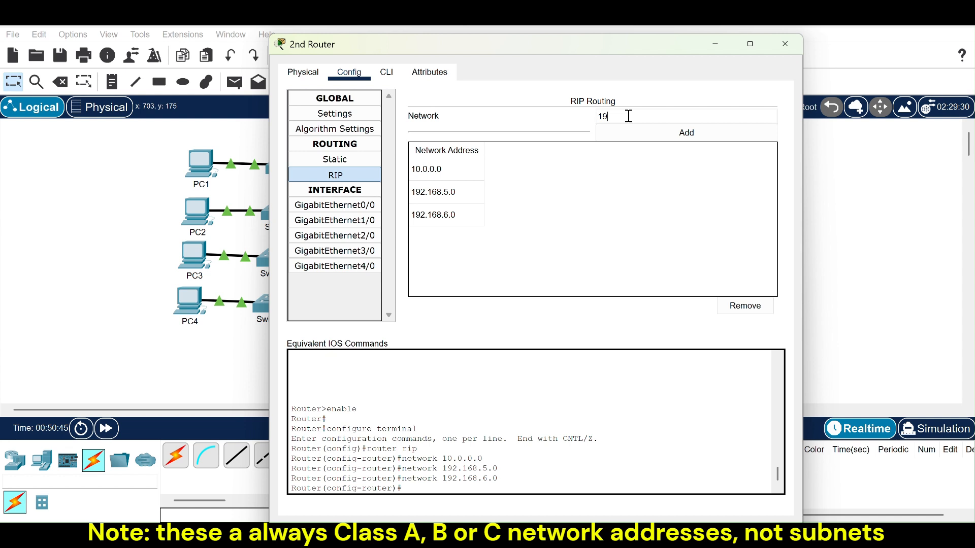
text(2.168.7.0)
click(662, 138)
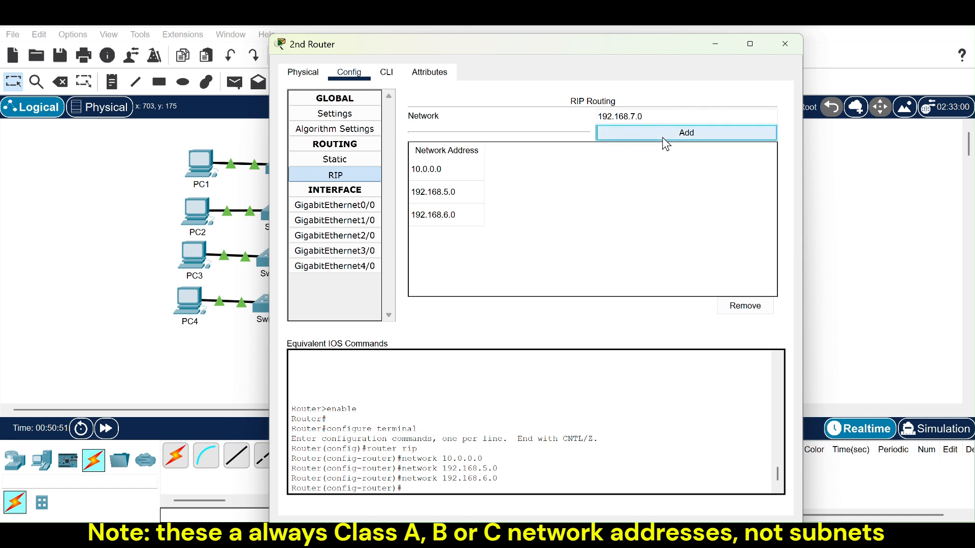
Add network 192.168.8.0 to 2nd Router's RIP routing
click(611, 110)
text(192.168)
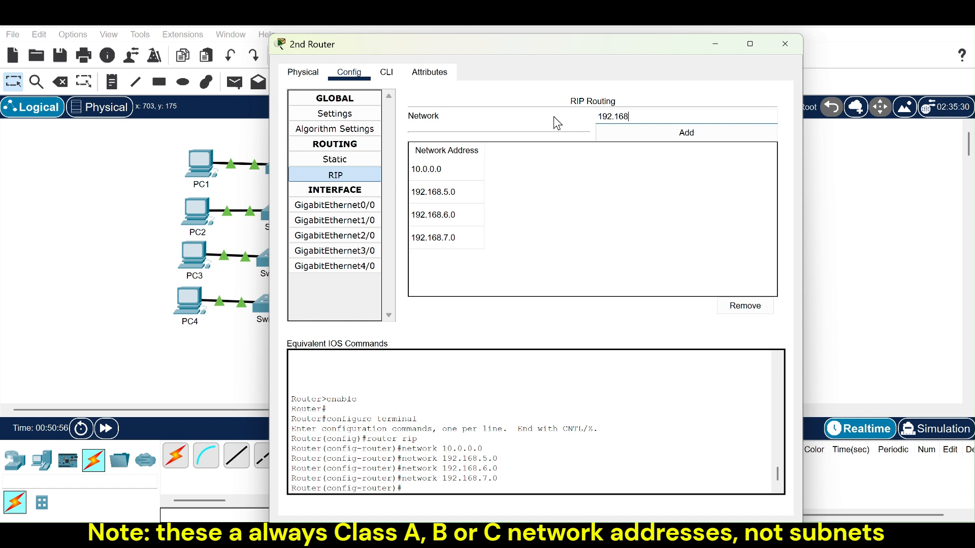
text(.8.0)
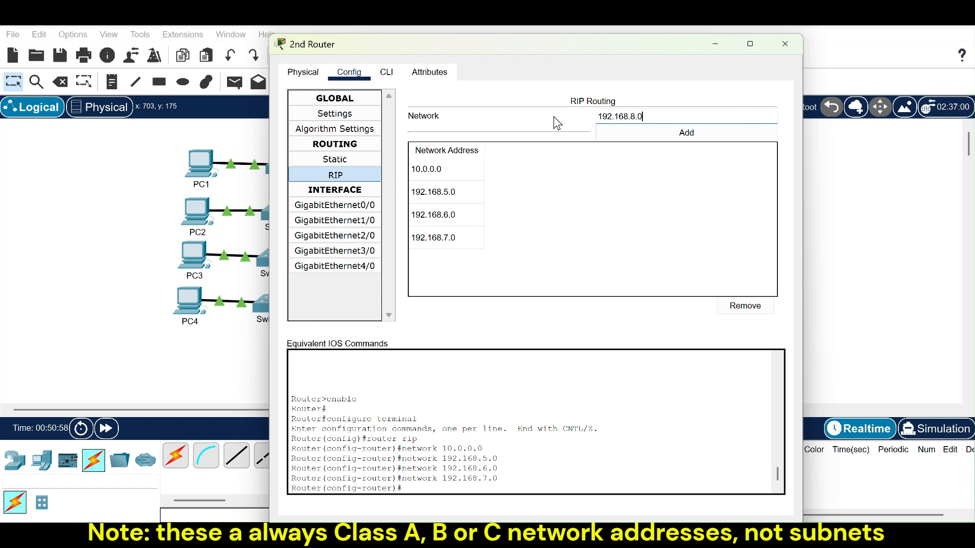
click(661, 132)
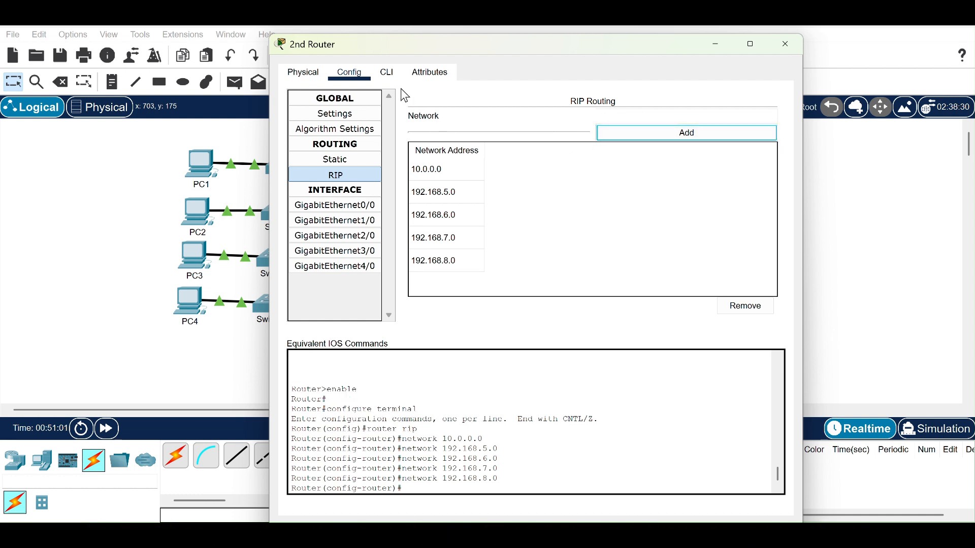
Switch 2nd Router's RIP to version 2 with the CLI command "version 2" and close its window
click(385, 72)
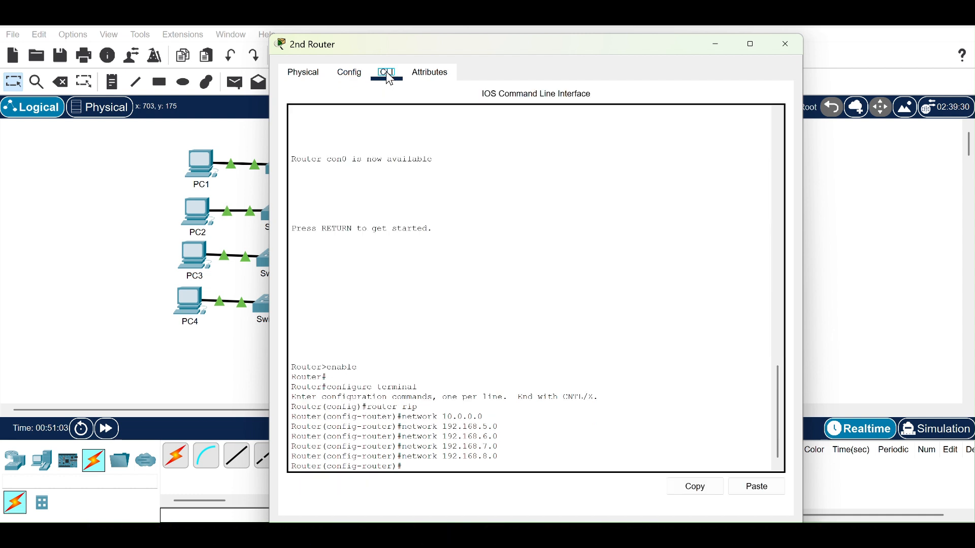
click(425, 466)
text(version 2)
key(Return)
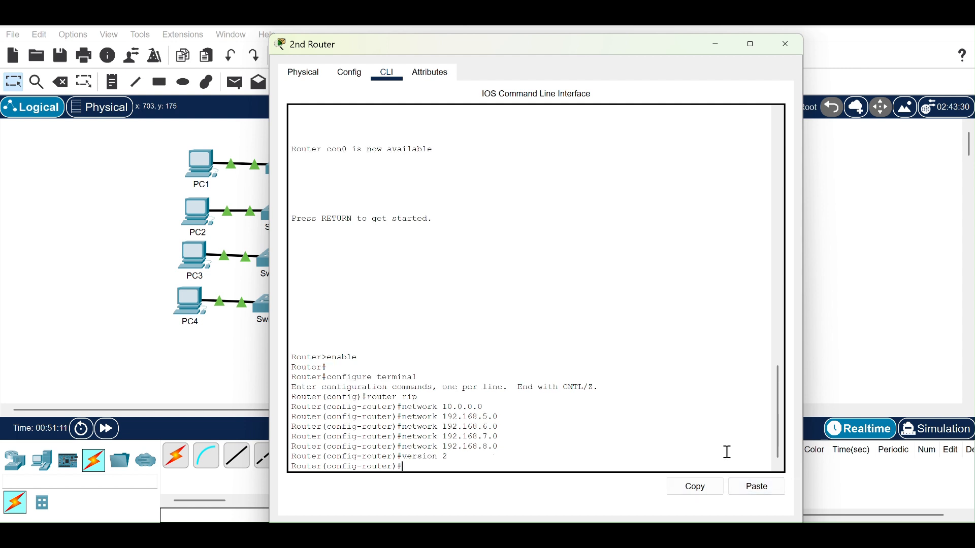
click(786, 45)
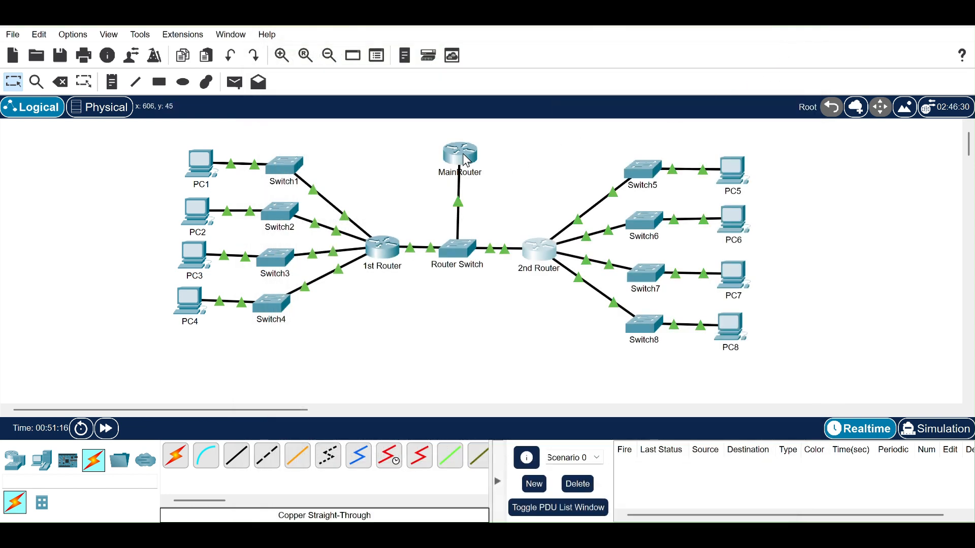
mouse_move(466, 160)
mouse_move(383, 255)
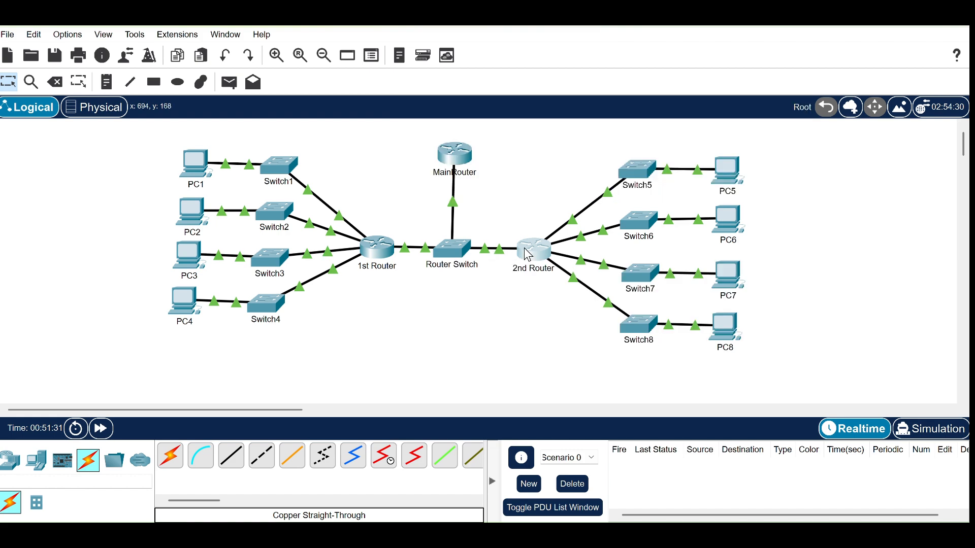
mouse_move(530, 254)
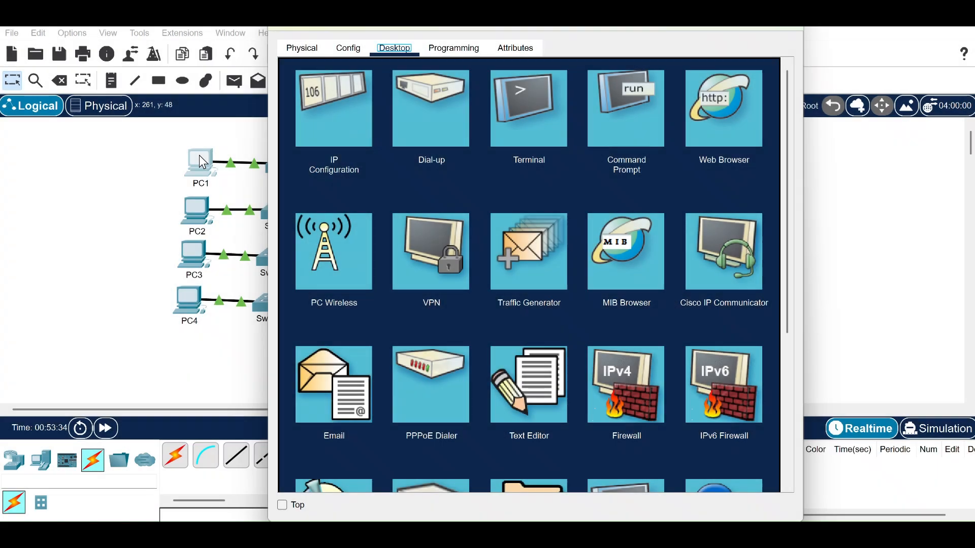
Open PC1's Command Prompt and ping 192.168.2.254
click(616, 93)
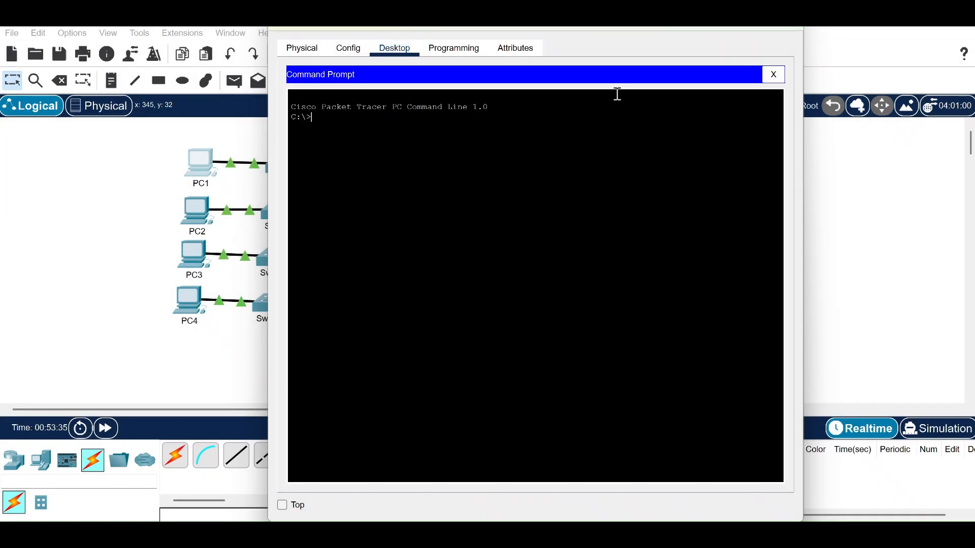
text(ping 192.168.2.254)
key(Return)
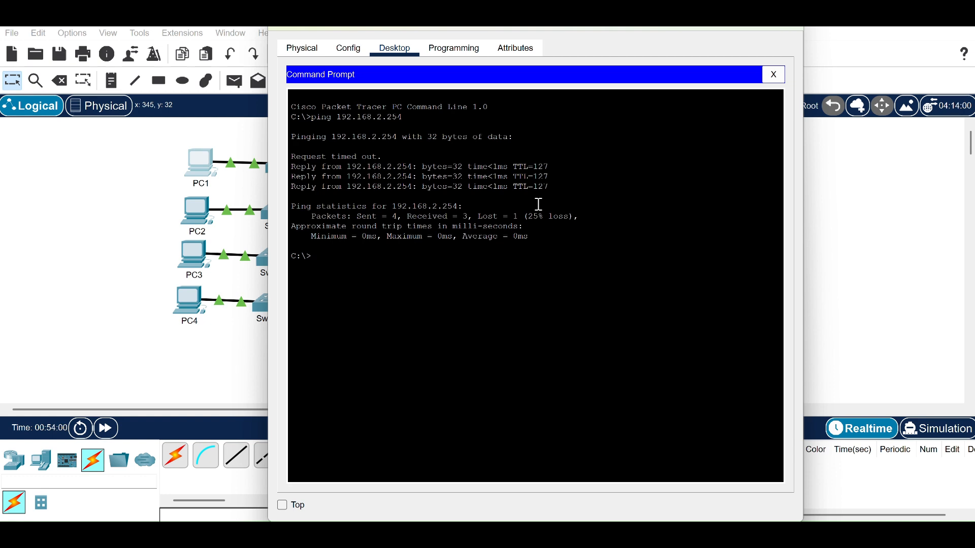
From PC1, ping 192.168.5.254 and trace the route to 192.168.8.254 with "tracert"
text(ping 192.168.5.254)
key(Return)
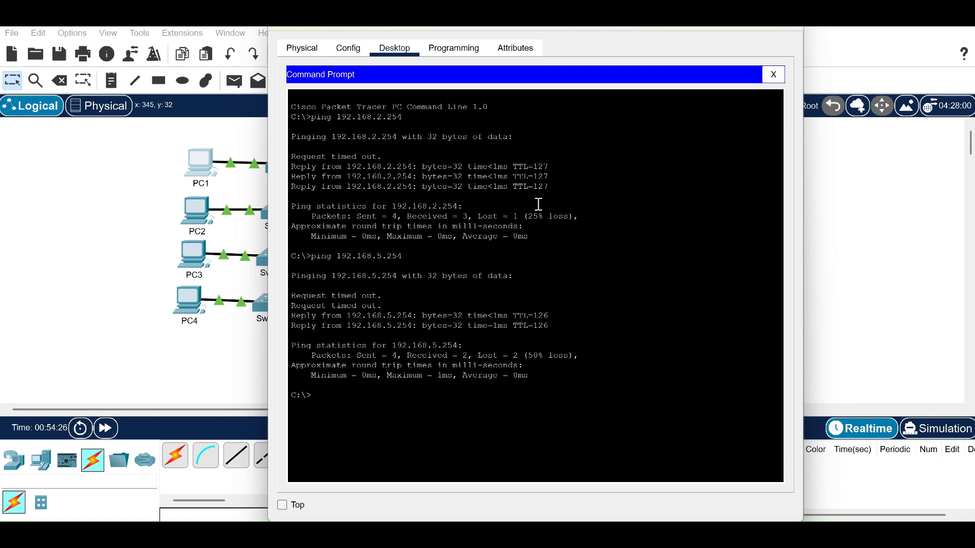
text(tracert 192.168.8.254)
key(Return)
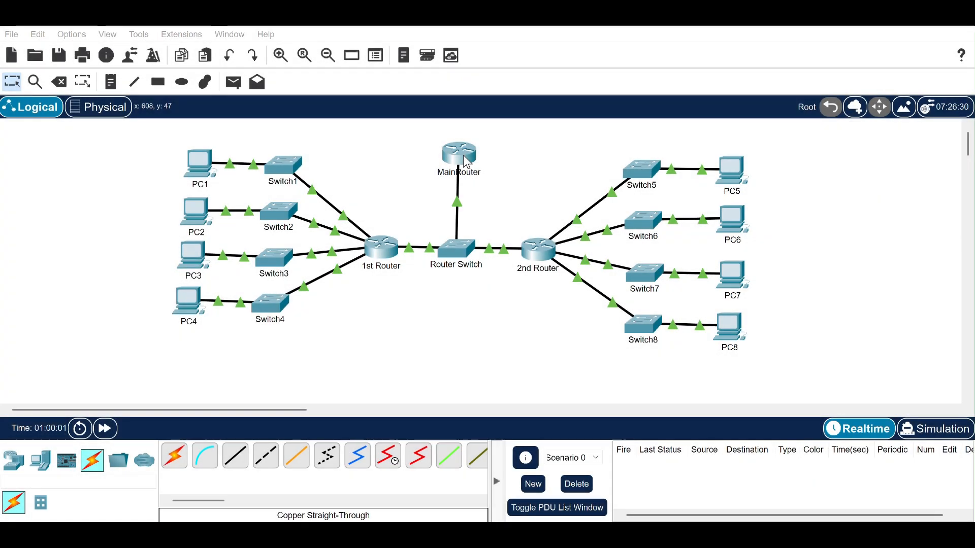
Save MainRouter's running configuration to NVRAM and close its window
click(463, 155)
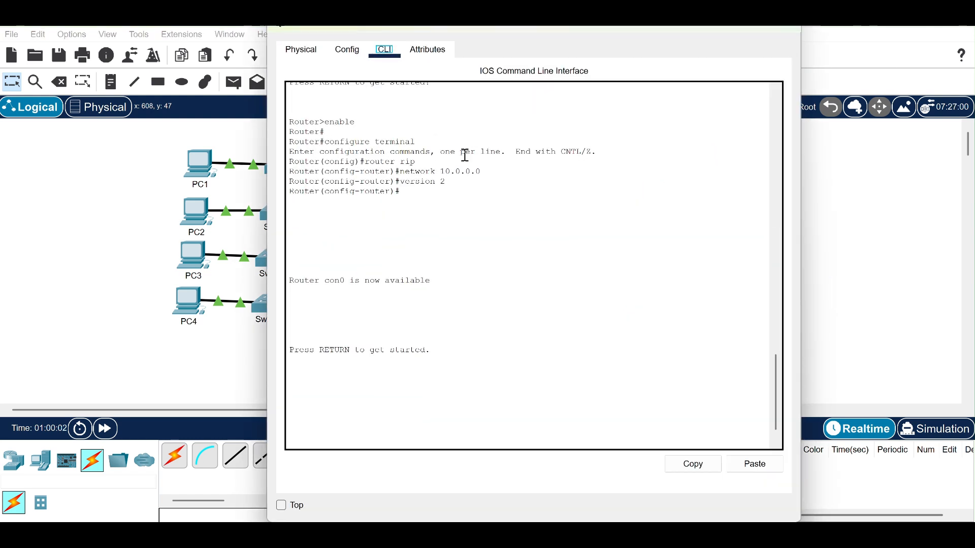
click(350, 51)
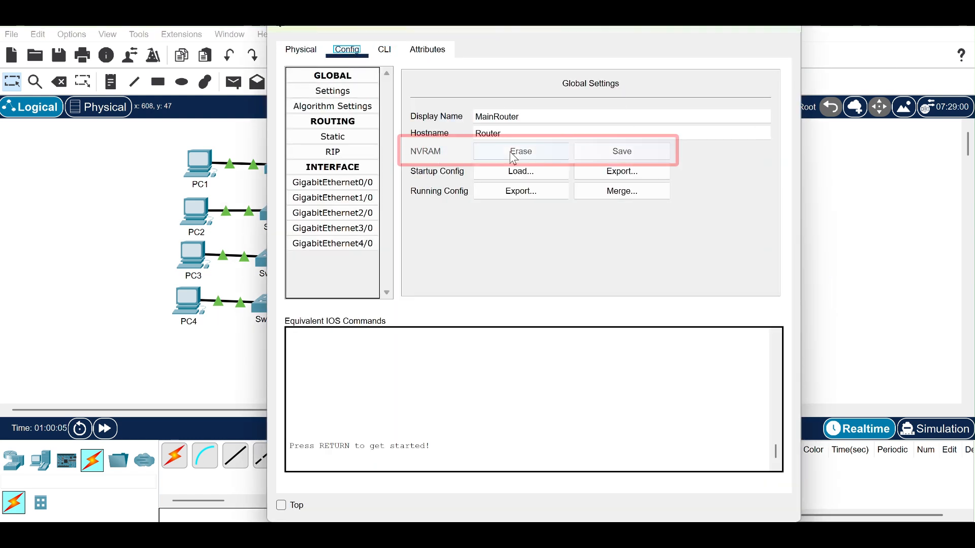
click(625, 154)
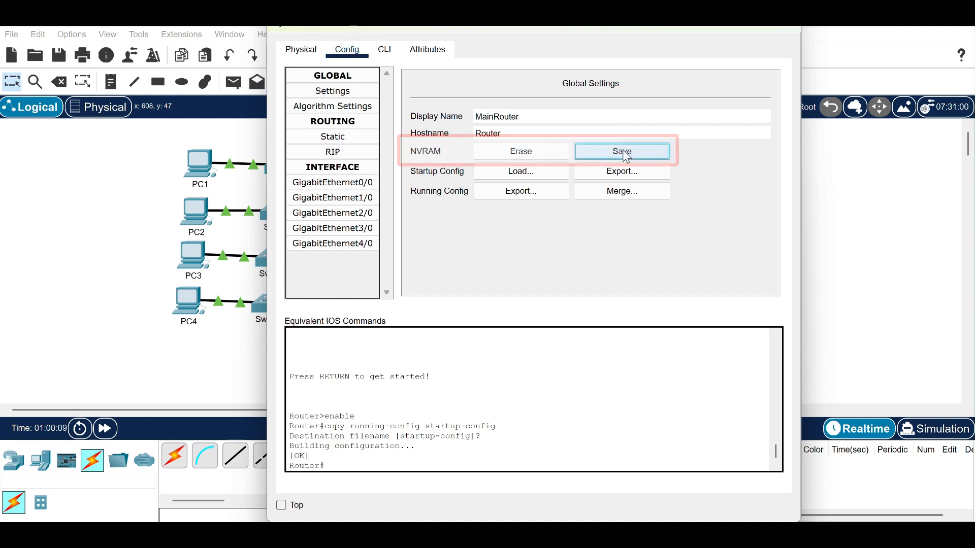
click(788, 30)
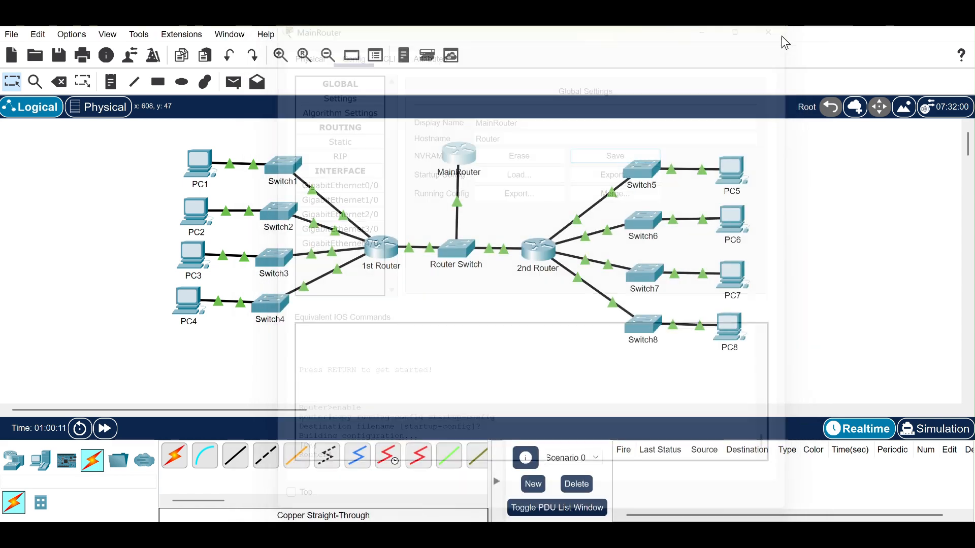
Save 1st Router's running configuration to NVRAM and close its window
click(381, 256)
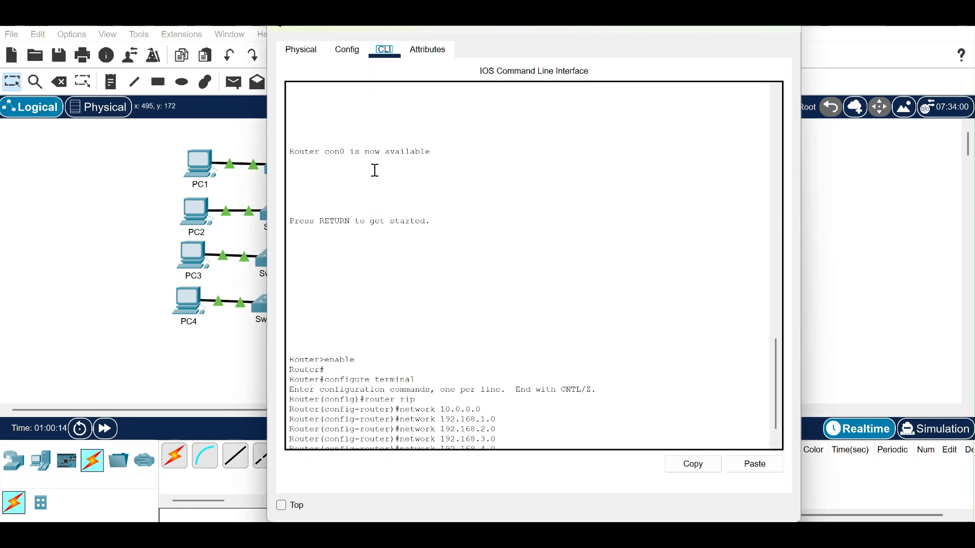
click(350, 51)
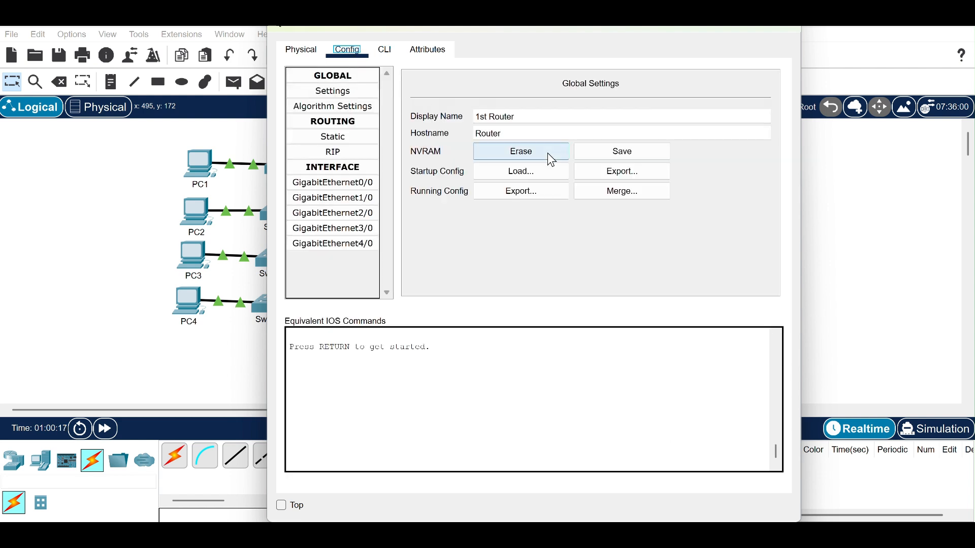
click(620, 159)
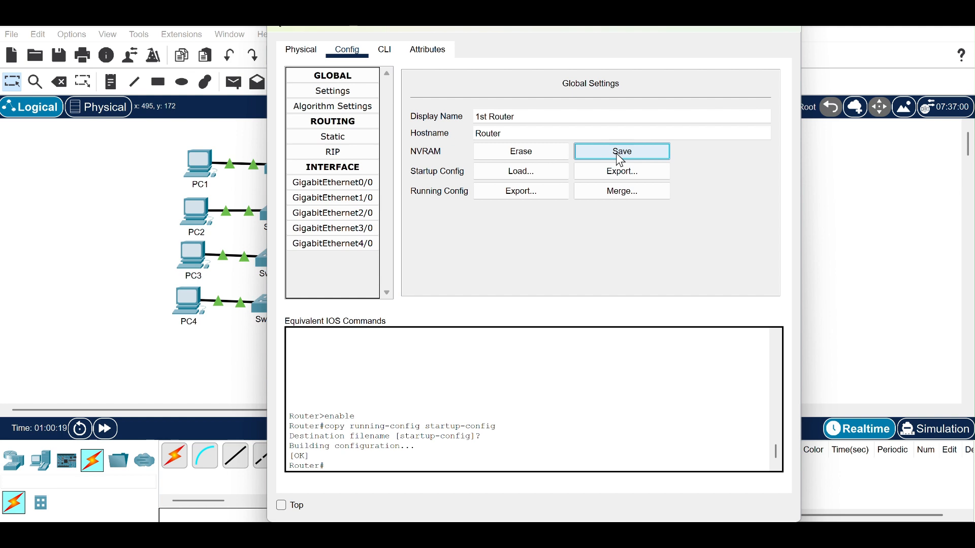
click(787, 28)
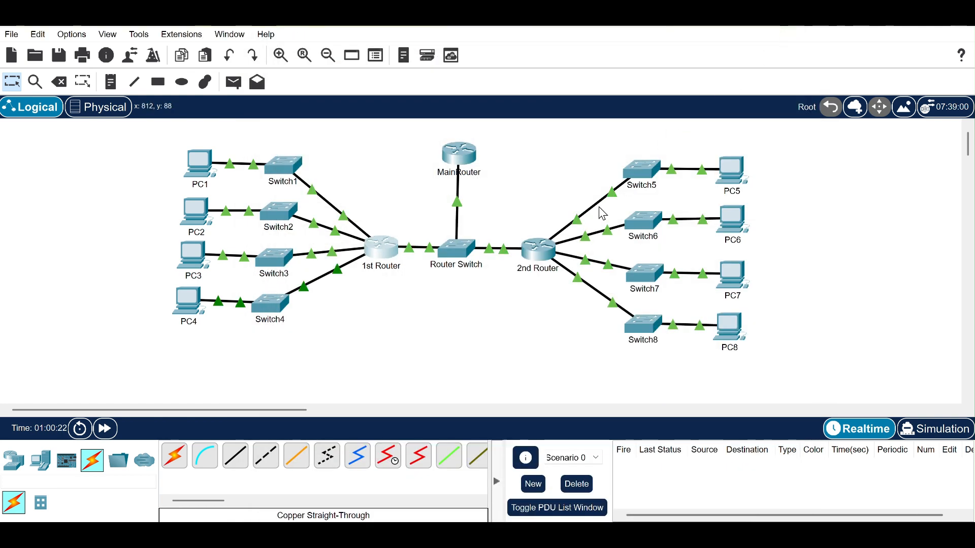
Save 2nd Router's running configuration to NVRAM and close its window
click(539, 249)
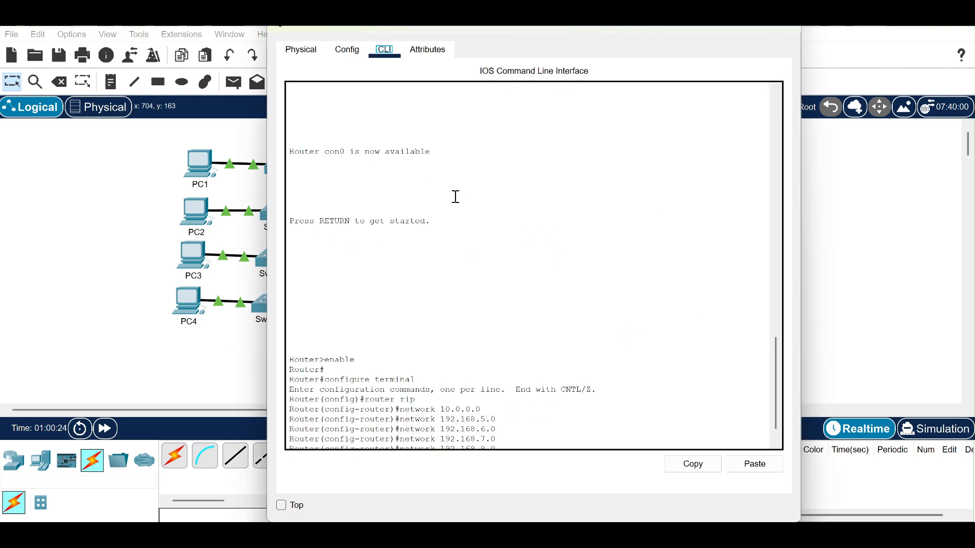
click(347, 55)
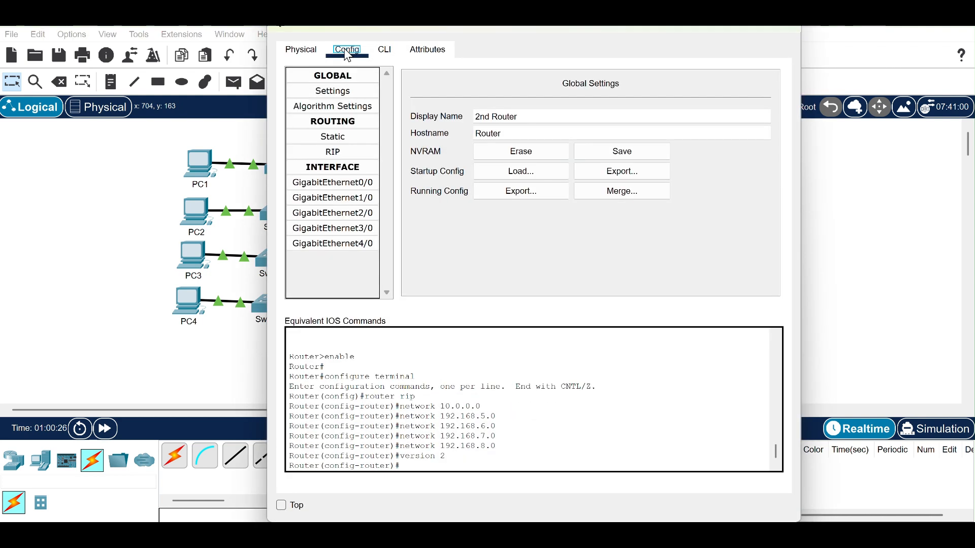
click(616, 160)
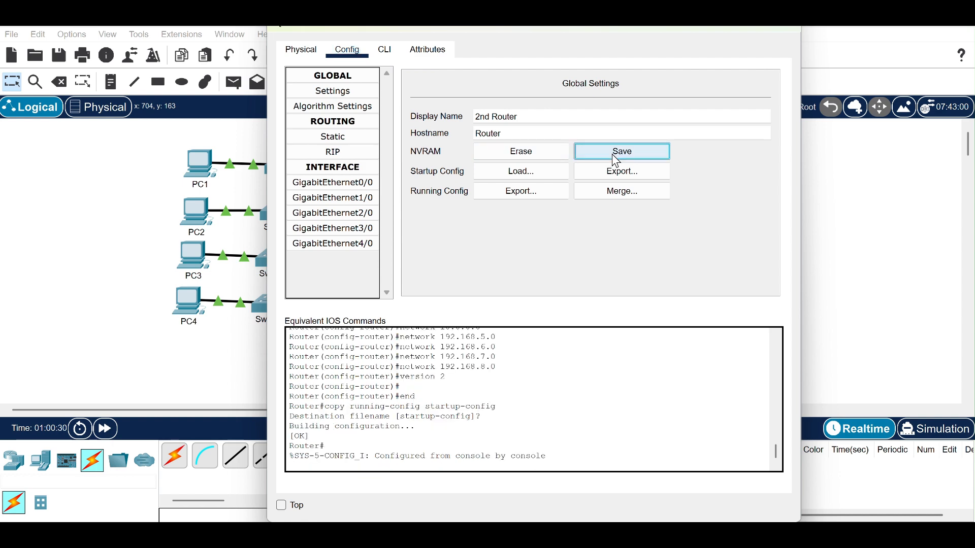
click(785, 29)
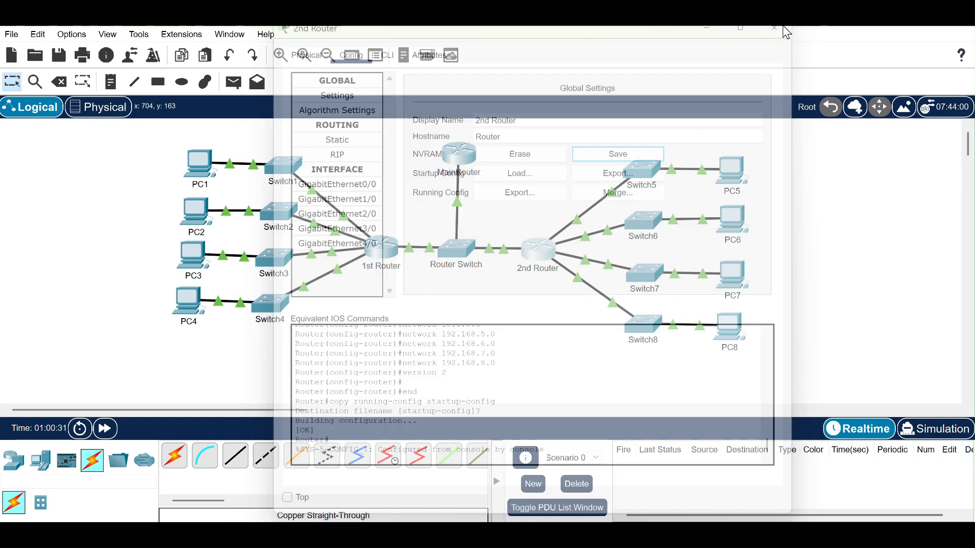